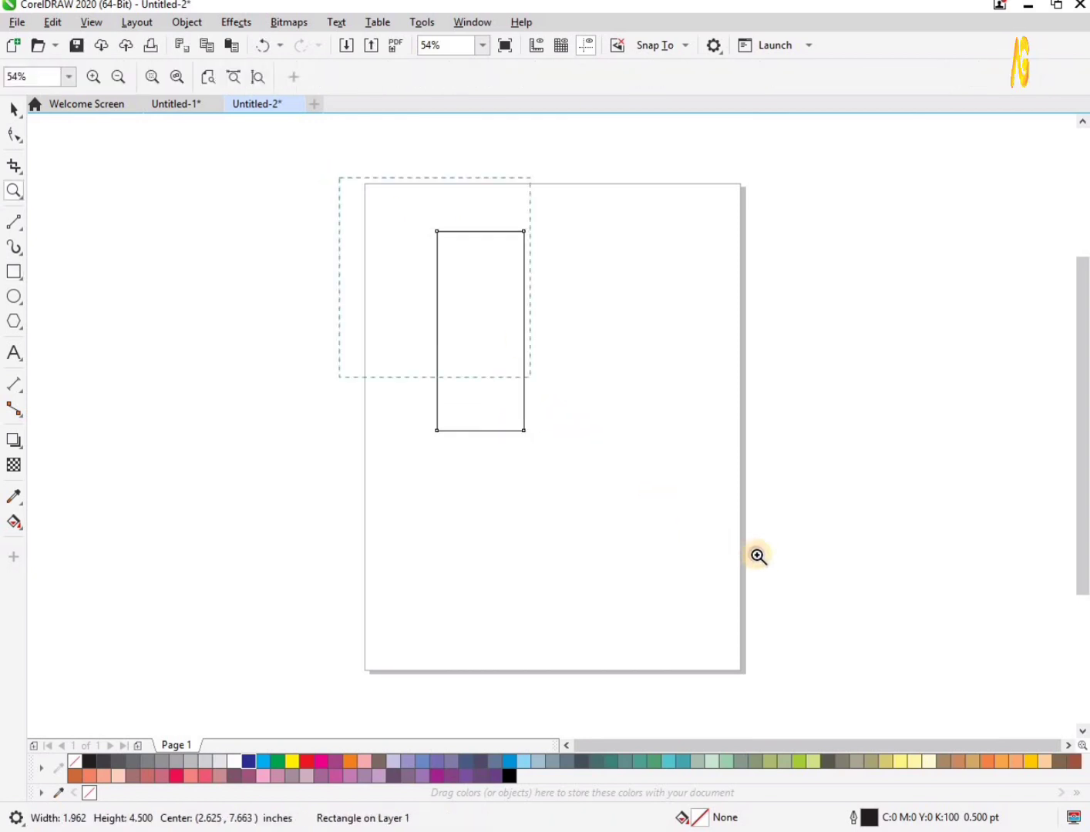
# - Round all four corners of the tall rectangle to a radius of about 0.354 in
pyautogui.press('space')
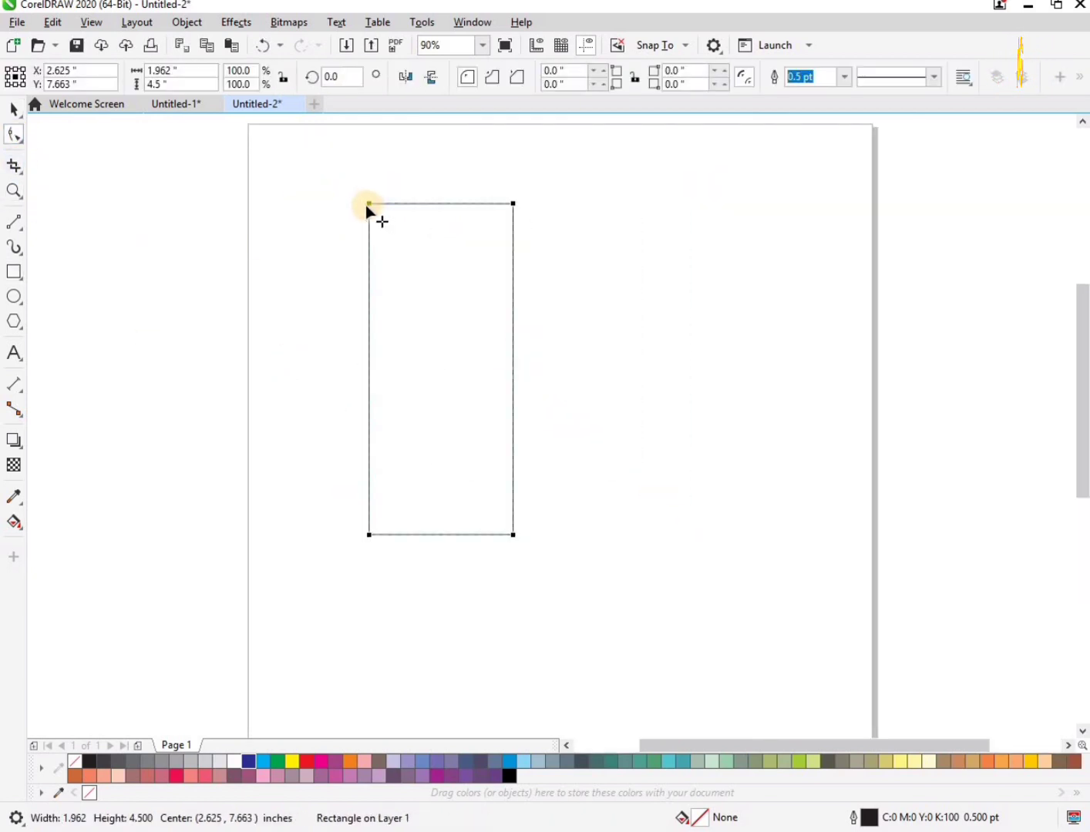
pyautogui.moveTo(378, 224); pyautogui.dragTo(491, 331)
pyautogui.press('space')
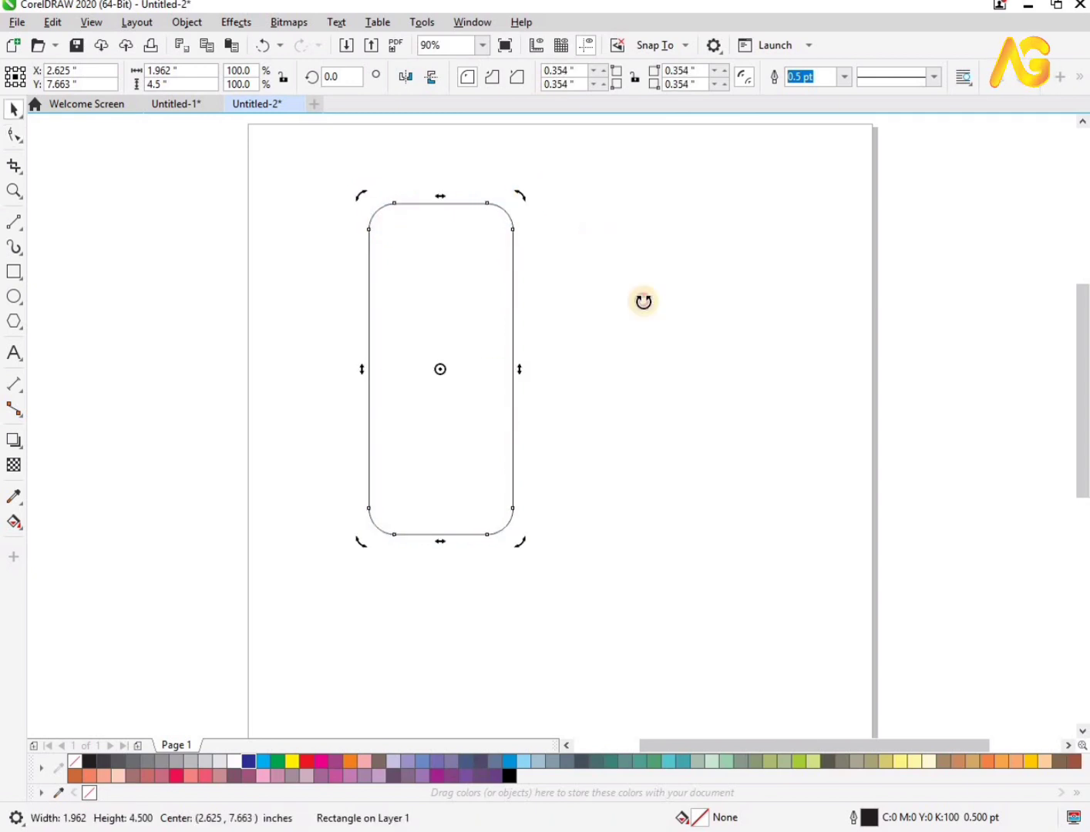
# - Create a copy of the rounded rectangle rotated to 270 degrees about its centre, forming a cross
pyautogui.moveTo(644, 300); pyautogui.dragTo(692, 465)
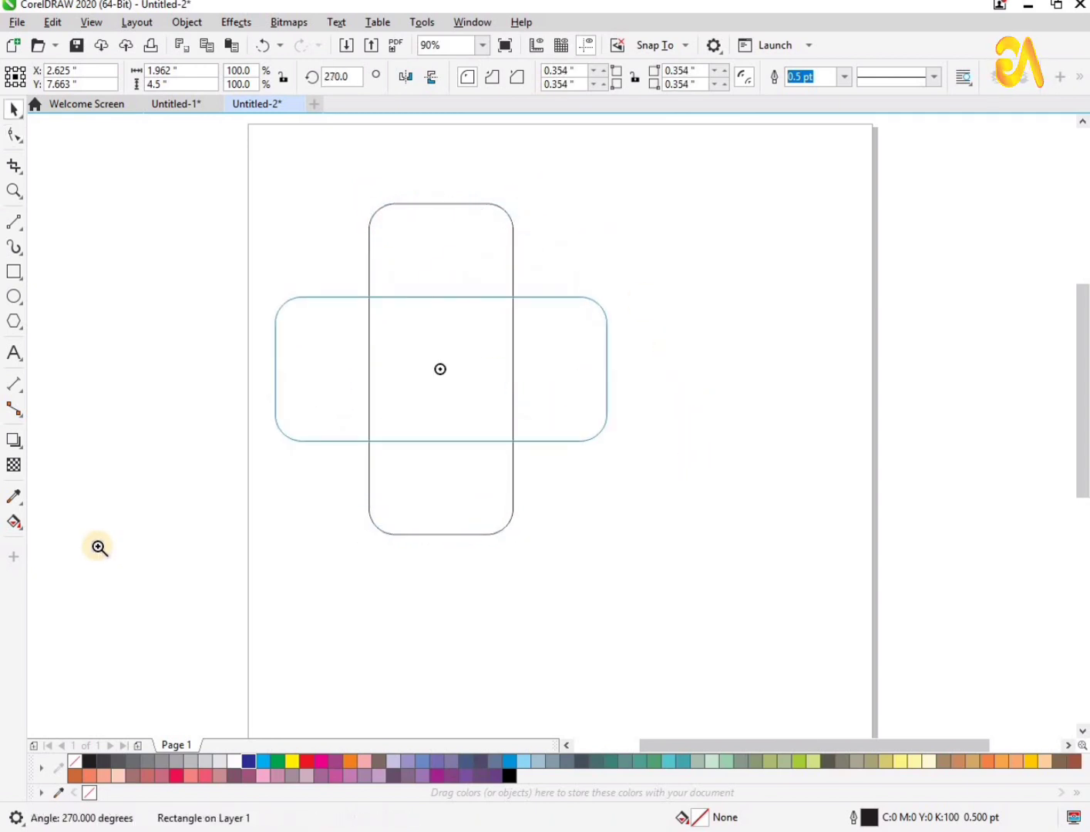
pyautogui.press('z')
pyautogui.moveTo(99, 547); pyautogui.dragTo(724, 159)
pyautogui.press('space')
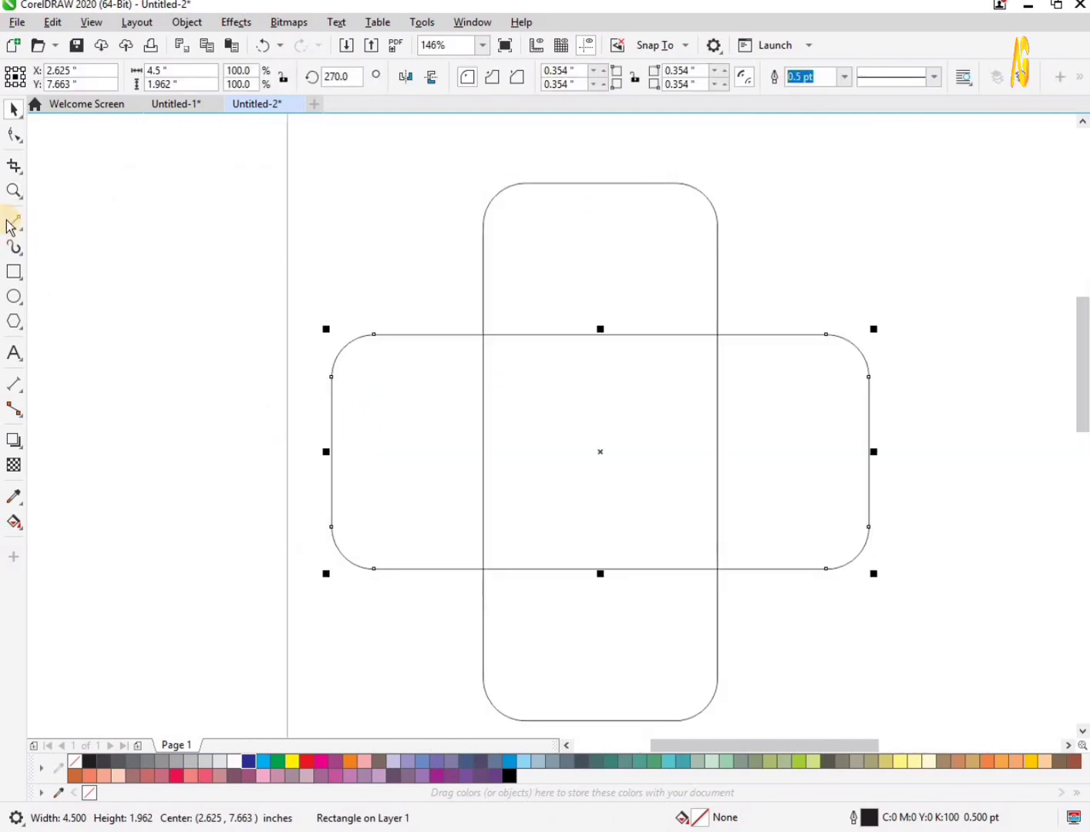
# - Draw a small rectangle about 0.72 by 1.09 in inside the cross's upper arm, resting on the horizontal rectangle's top edge
pyautogui.click(13, 272)
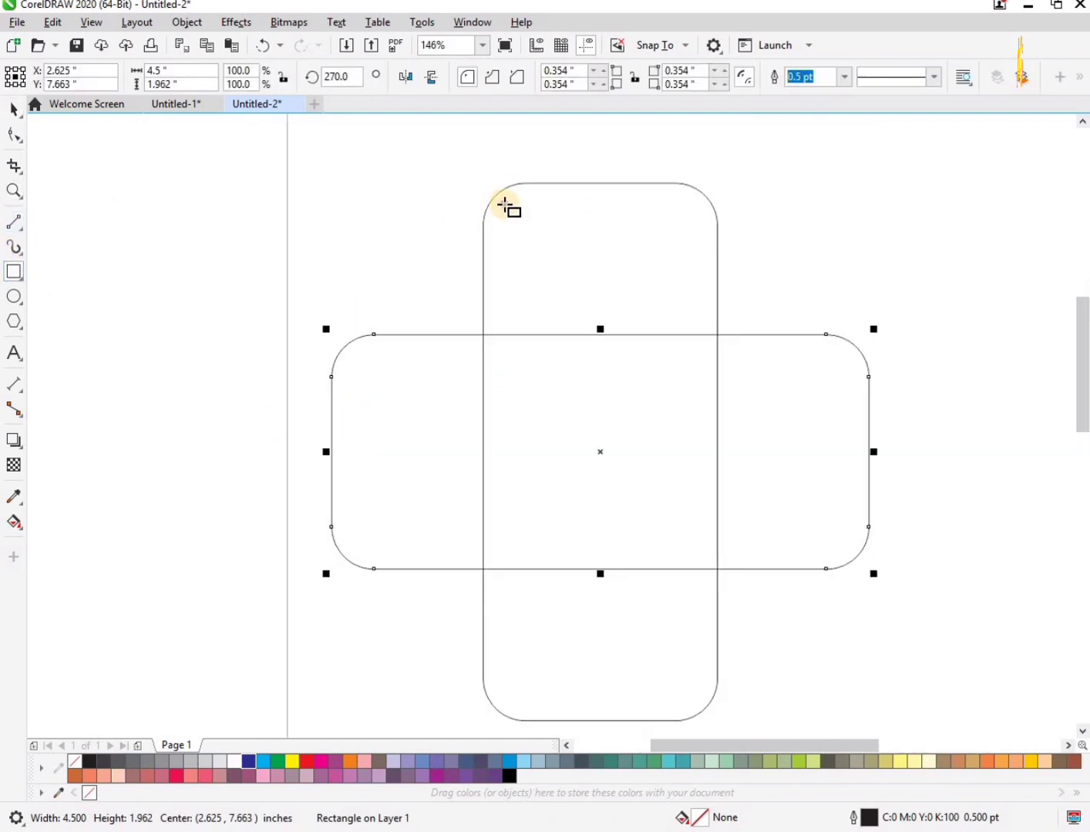
pyautogui.moveTo(505, 207); pyautogui.dragTo(589, 335)
pyautogui.press('z')
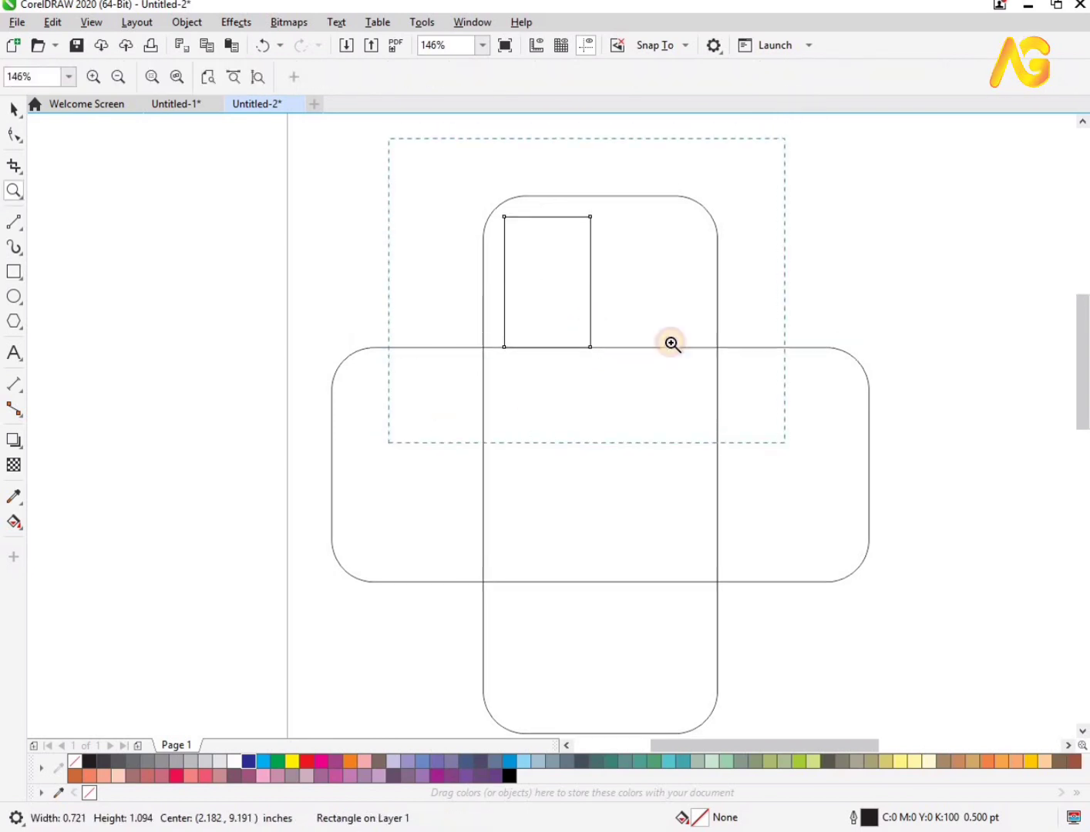
# - Round the small rectangle's corners fully to 0.36 in, keeping only the lower-left corner square
pyautogui.moveTo(388, 444); pyautogui.dragTo(795, 117)
pyautogui.click(13, 110)
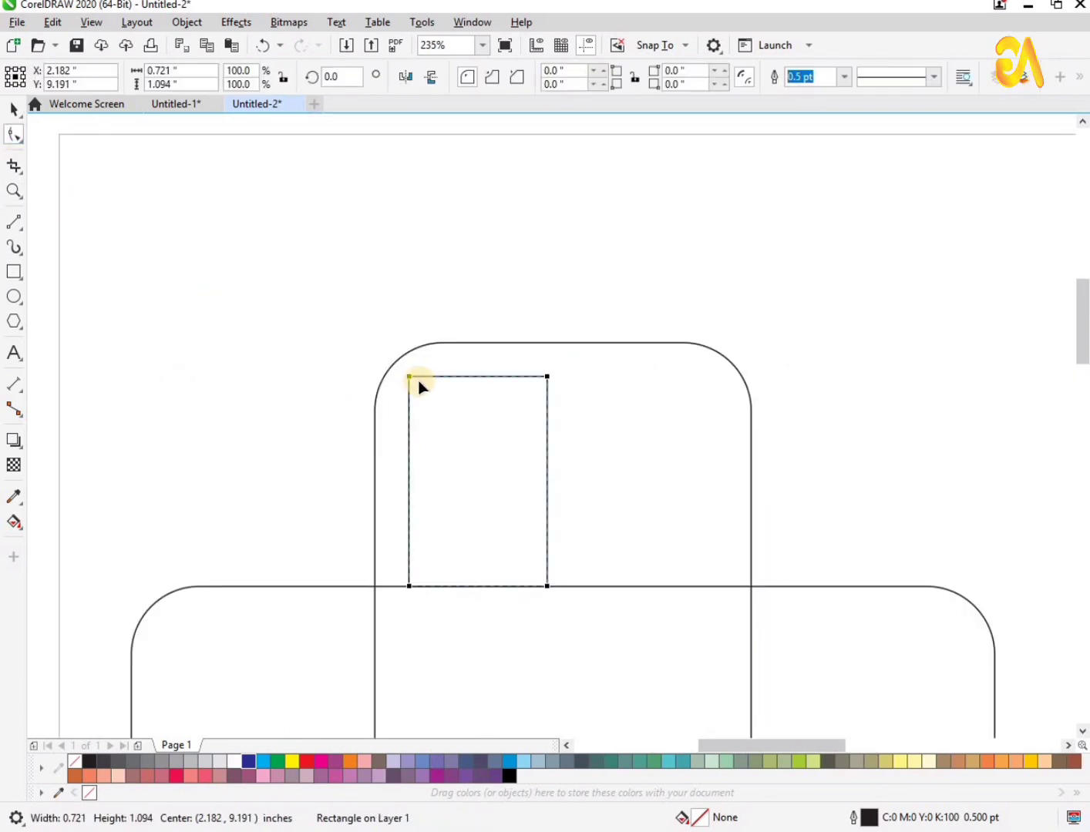
pyautogui.moveTo(476, 462); pyautogui.dragTo(509, 489)
pyautogui.moveTo(544, 393); pyautogui.dragTo(466, 540)
# - Nudge the small rounded shape horizontally to an X position of 2.172 in
pyautogui.press('space')
pyautogui.press('Right')
pyautogui.press('Right')
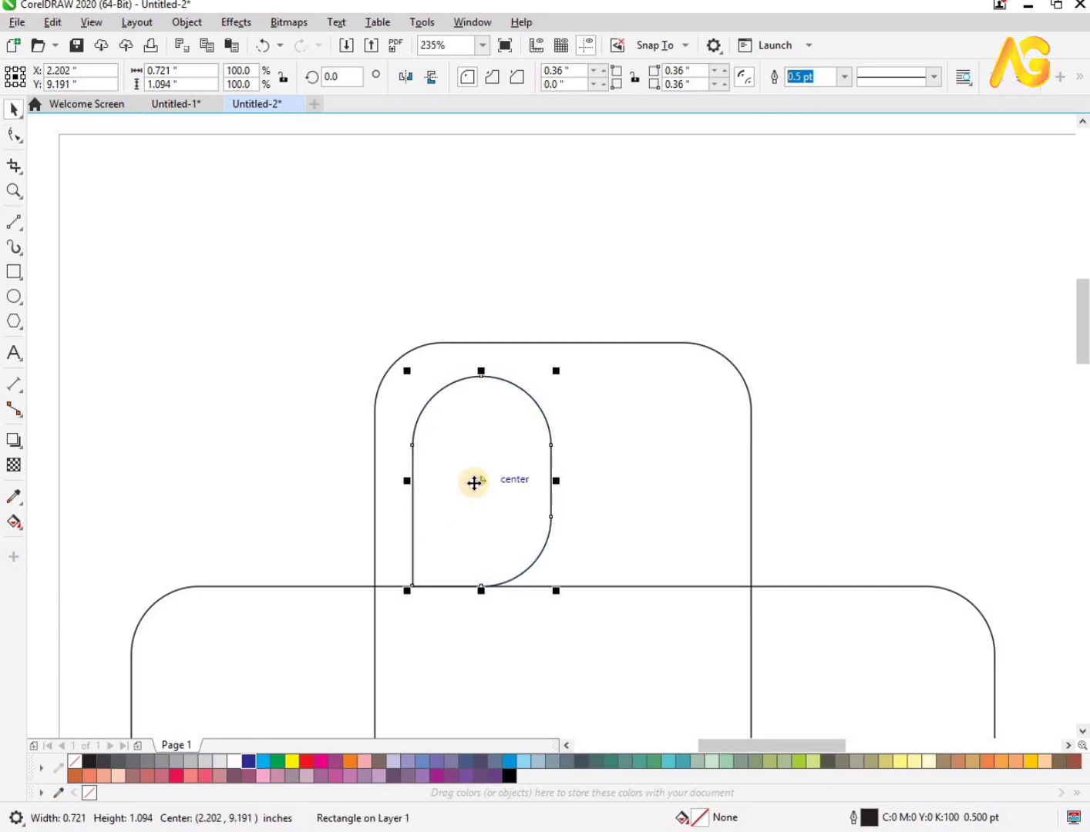
pyautogui.press('Left')
pyautogui.press('Left')
pyautogui.press('Left')
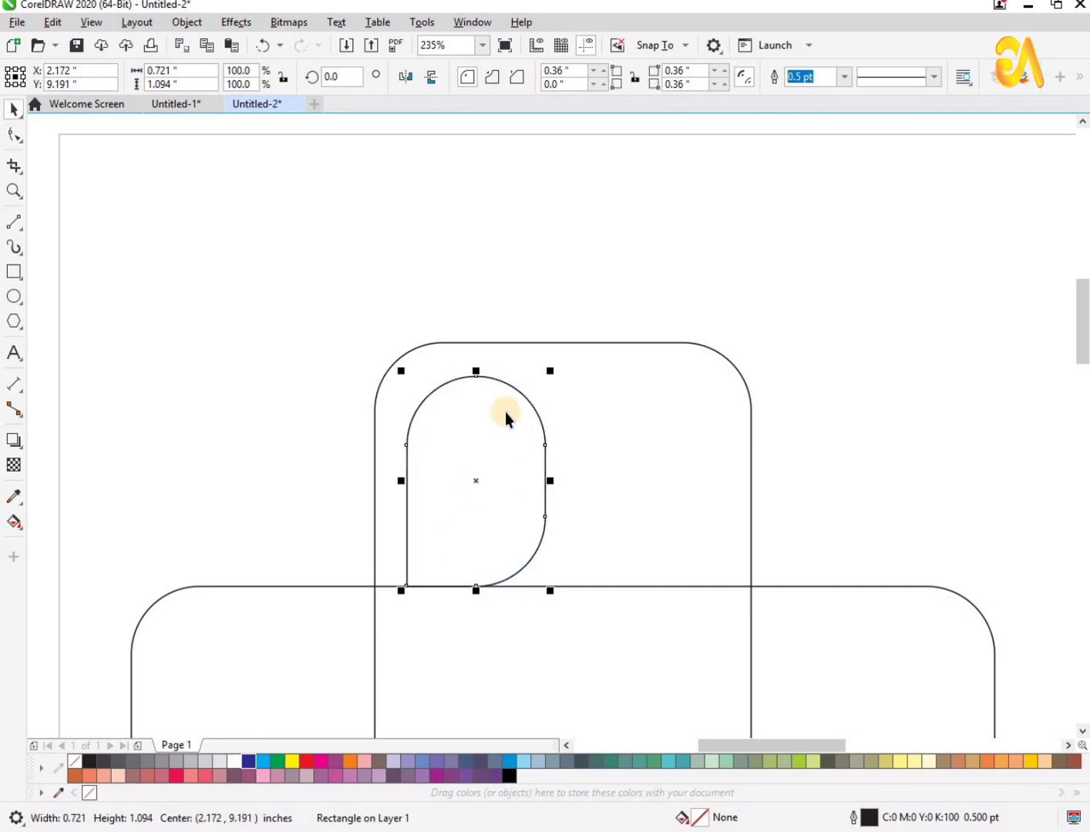
# - Duplicate the small rounded shape straight down over the cross's lower arm and mirror the copy horizontally
pyautogui.scroll(-2, 505, 412)
pyautogui.moveTo(490, 161); pyautogui.dragTo(513, 527)
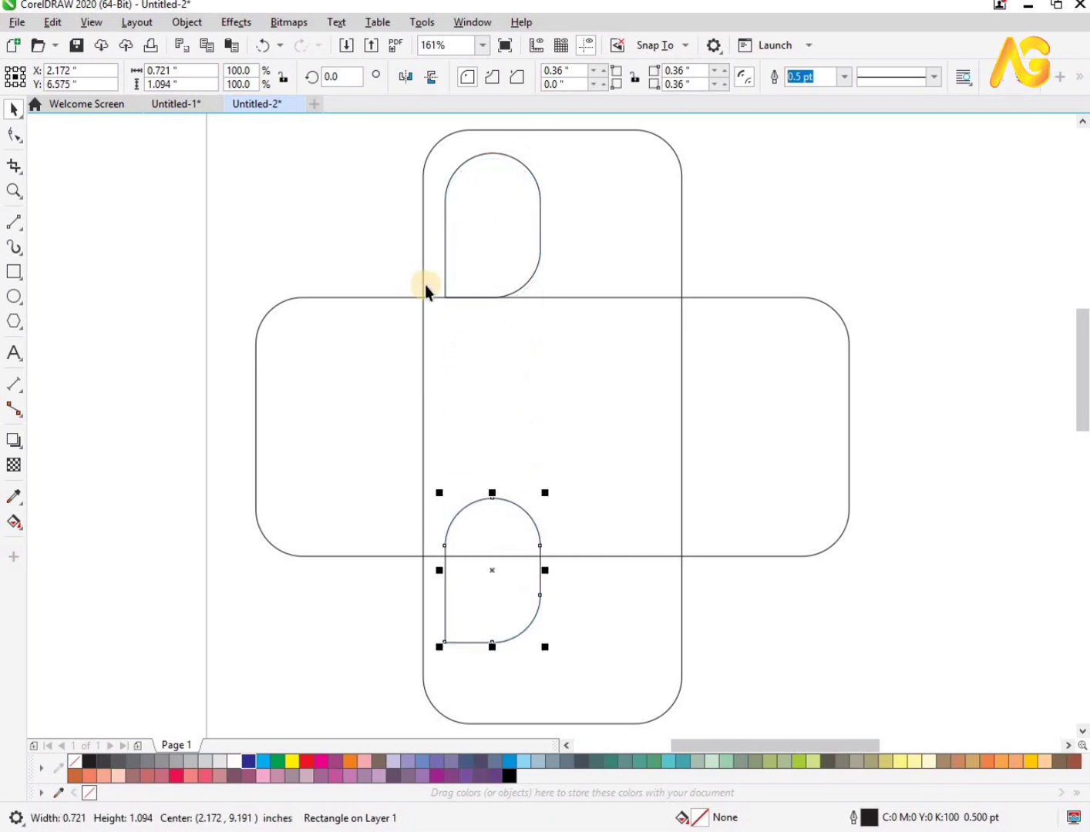
pyautogui.click(405, 77)
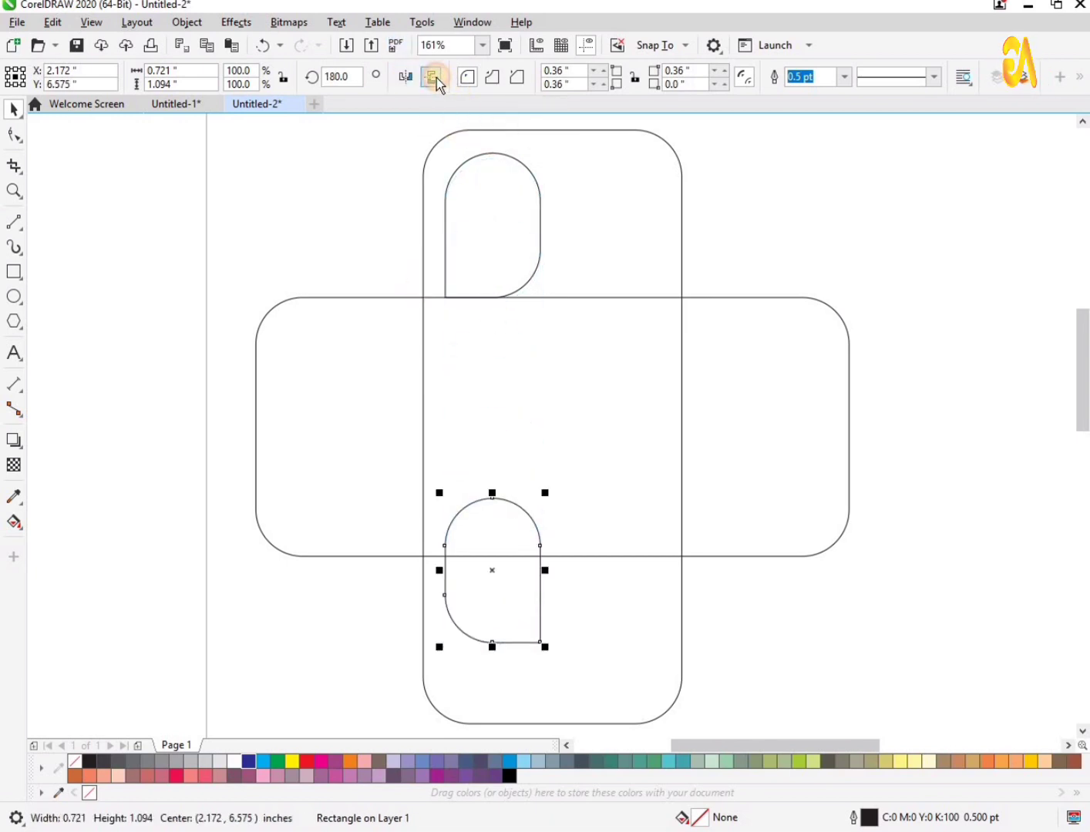
# - Turn the copied shape upside down and place it on the right of the lower arm, against the horizontal rectangle's bottom edge
pyautogui.moveTo(524, 569); pyautogui.dragTo(631, 622)
pyautogui.press('F2')
pyautogui.moveTo(484, 506); pyautogui.dragTo(799, 648)
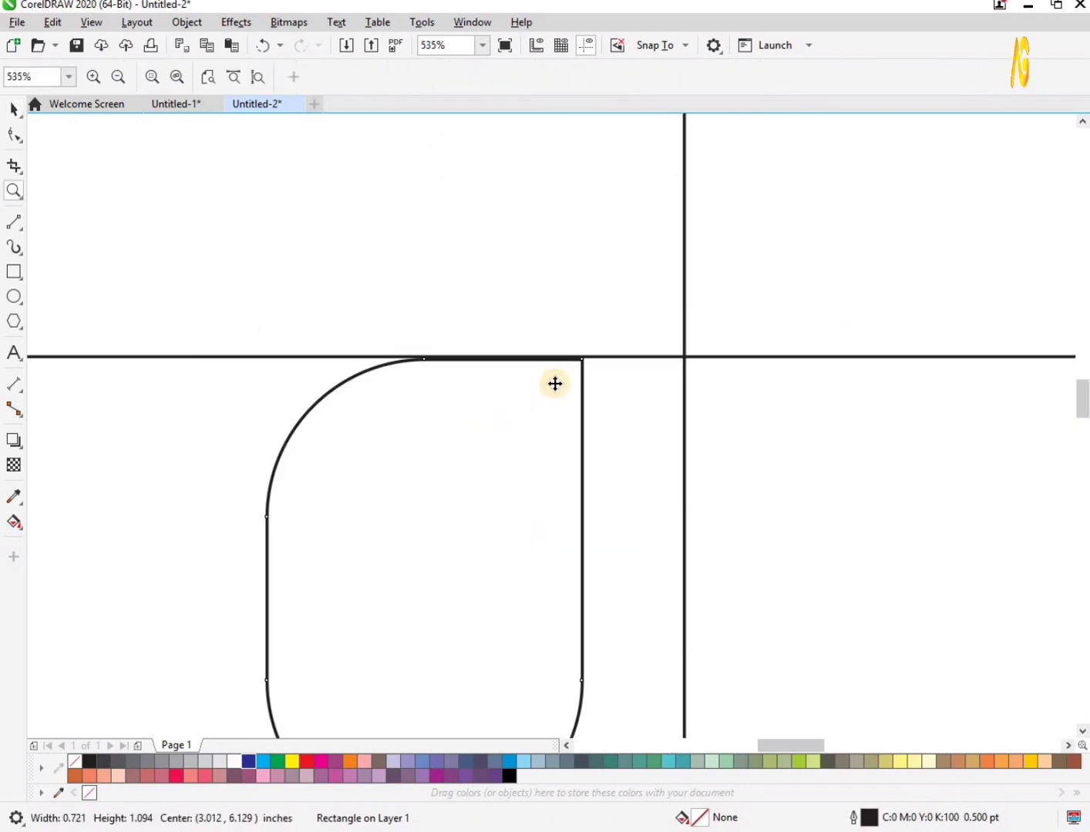
pyautogui.press('F3')
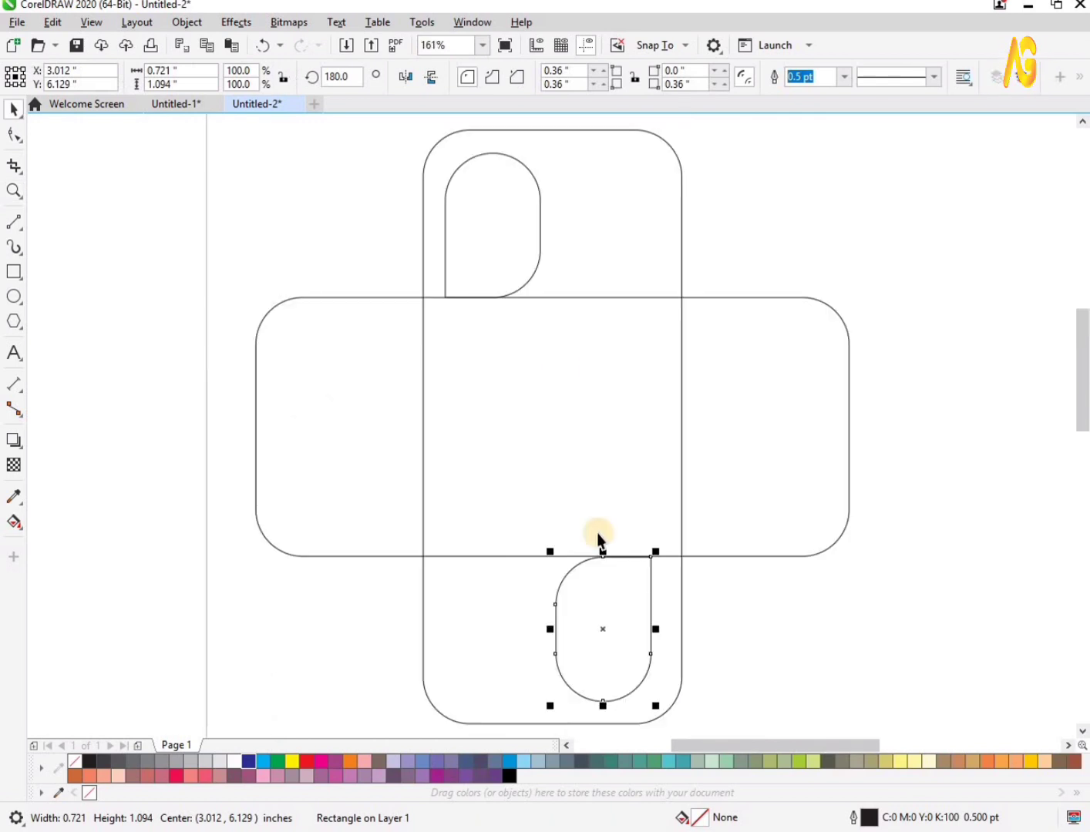
# - Group the upper and lower small shapes and align the group's centre with the horizontal rectangle
pyautogui.click(502, 248)
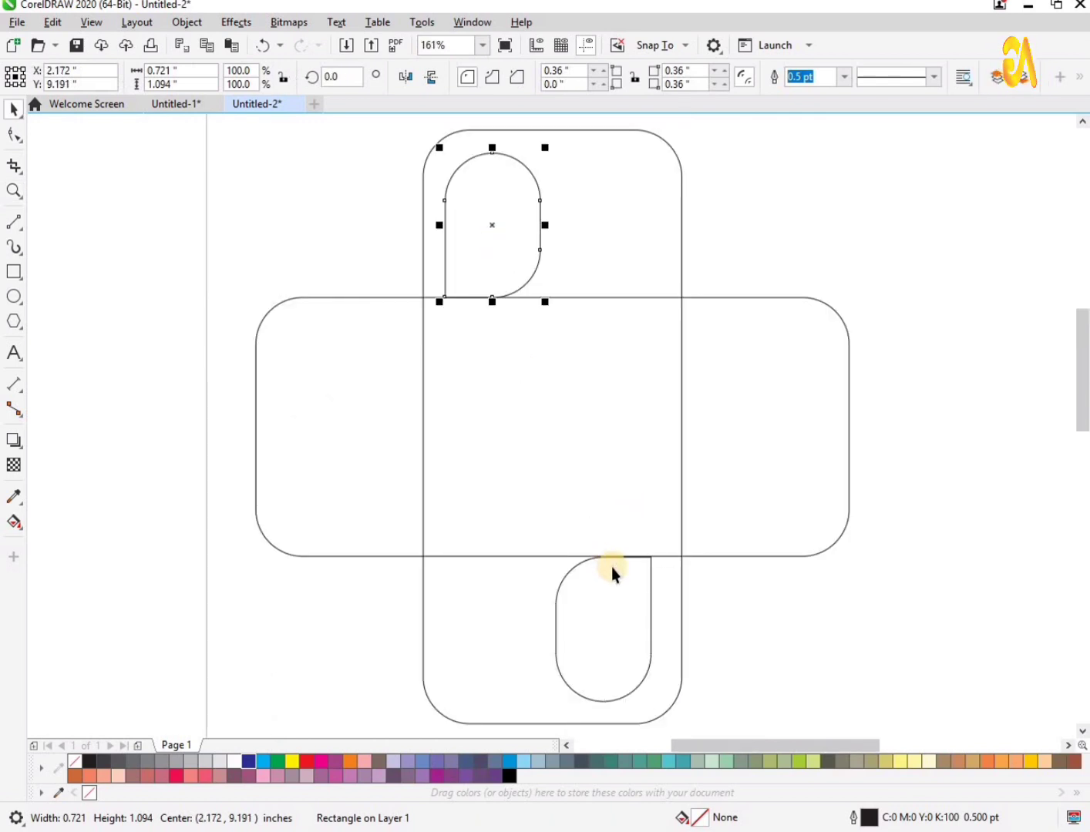
pyautogui.keyDown('shift'); pyautogui.click(626, 594); pyautogui.keyUp('shift')
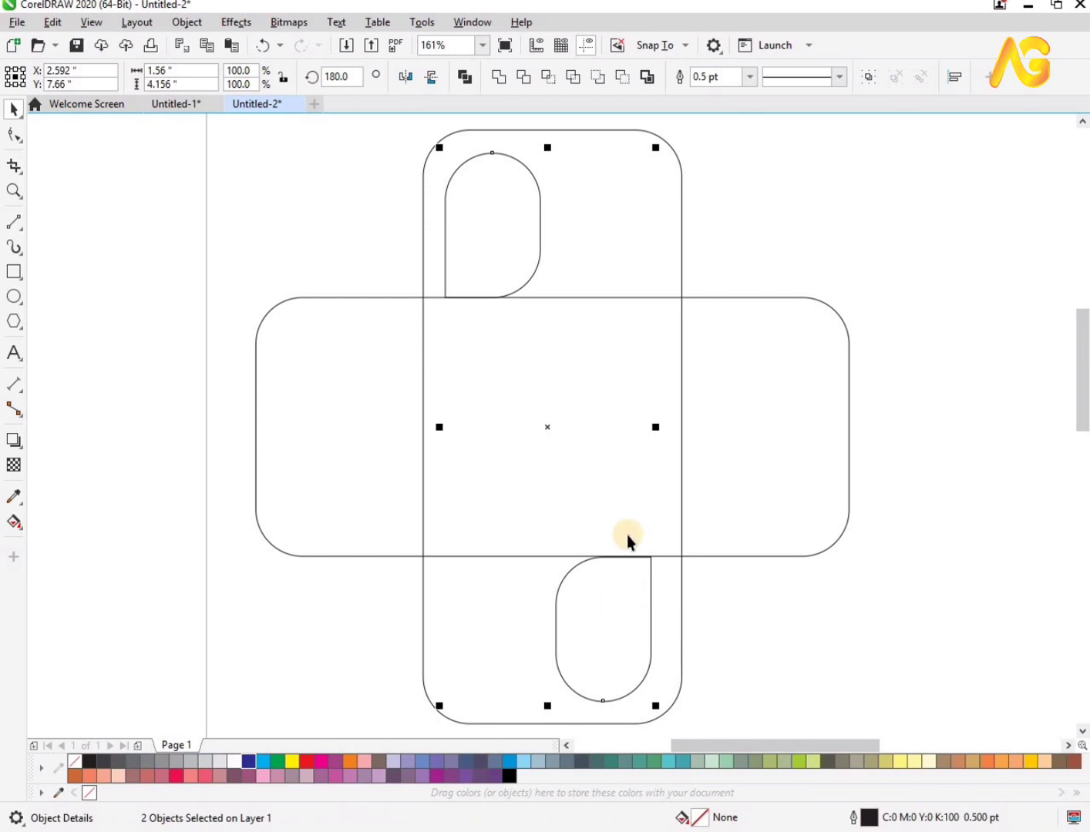
pyautogui.hotkey('ctrl', 'g')
pyautogui.keyDown('shift'); pyautogui.click(630, 511); pyautogui.keyUp('shift')
pyautogui.press('c')
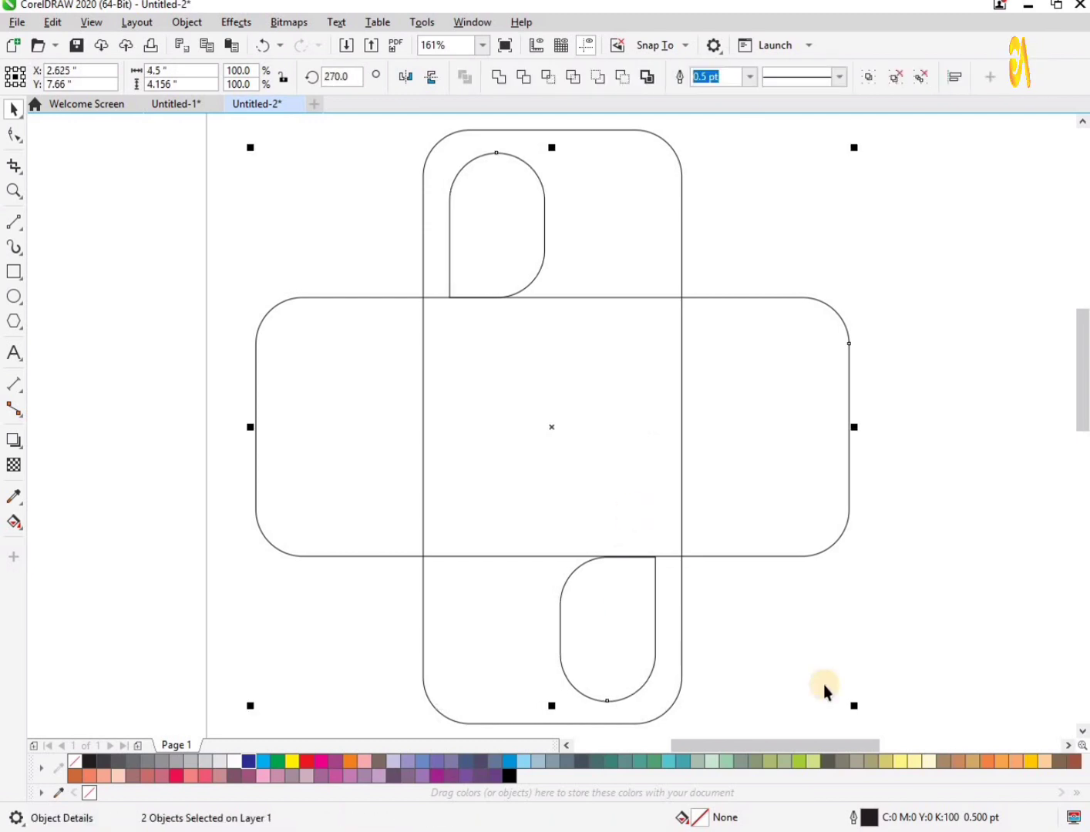
pyautogui.click(561, 371)
# - Create a copy of the grouped small shapes rotated to 270 degrees, placing them in the cross's side arms
pyautogui.click(516, 250)
pyautogui.click(516, 250)
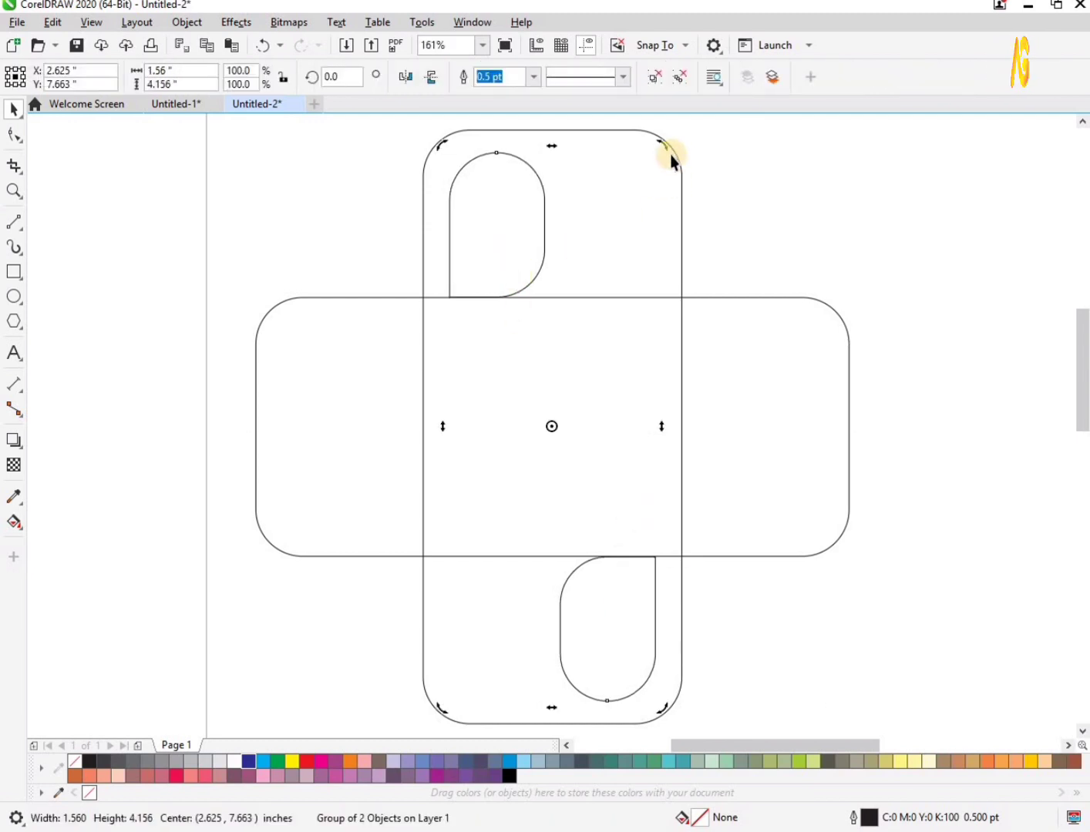
pyautogui.moveTo(678, 164); pyautogui.dragTo(912, 534)
# - Ungroup both the rotated pair and the original upper and lower pair of small shapes
pyautogui.press('F2')
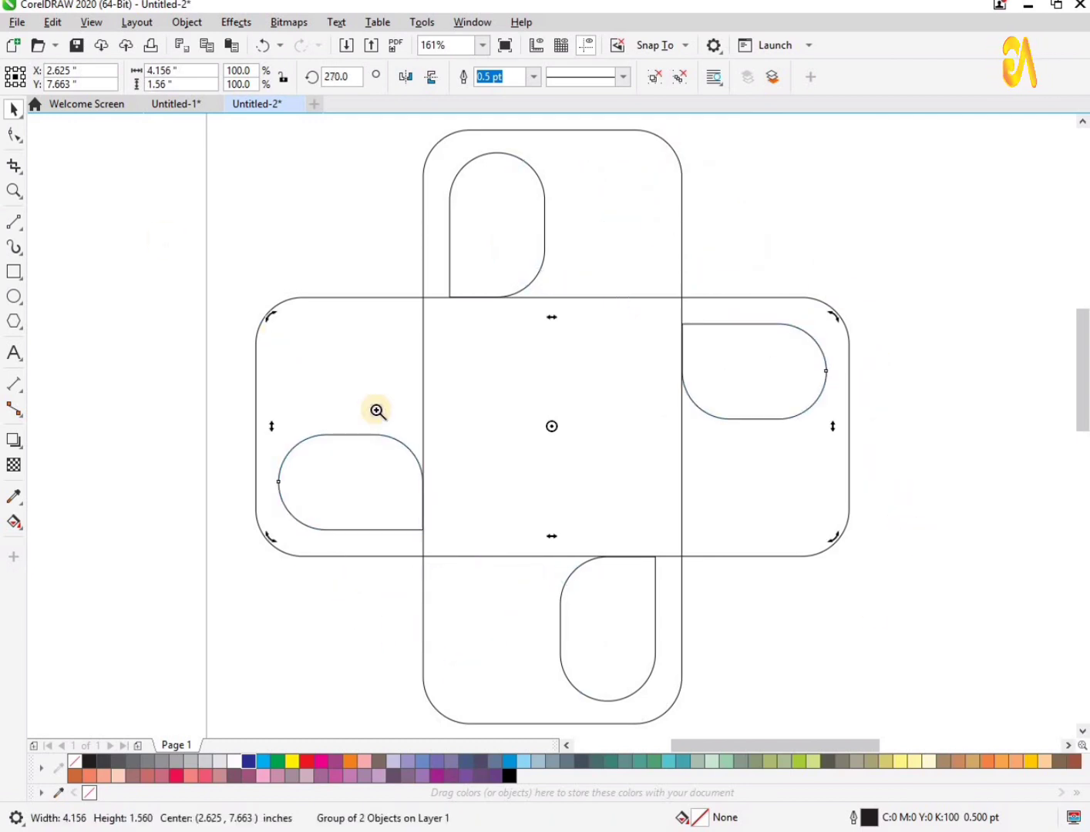
pyautogui.moveTo(158, 234); pyautogui.dragTo(1010, 645)
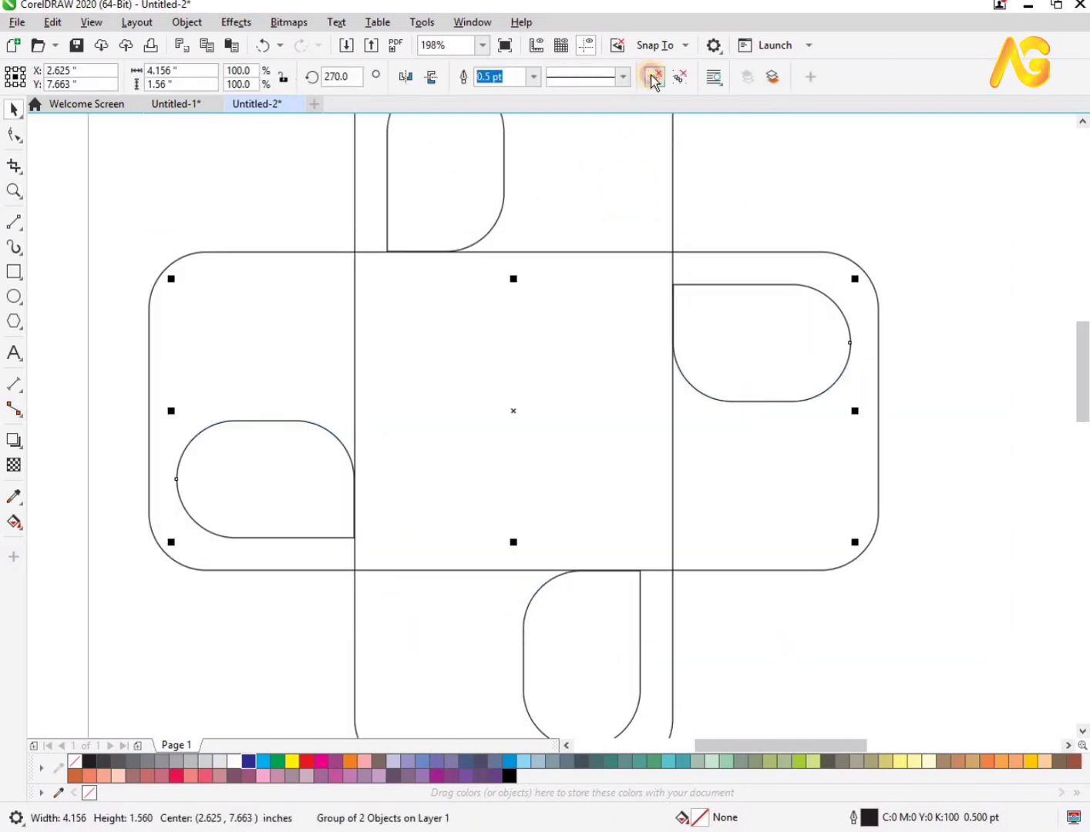
pyautogui.click(653, 79)
pyautogui.click(481, 171)
pyautogui.click(660, 662)
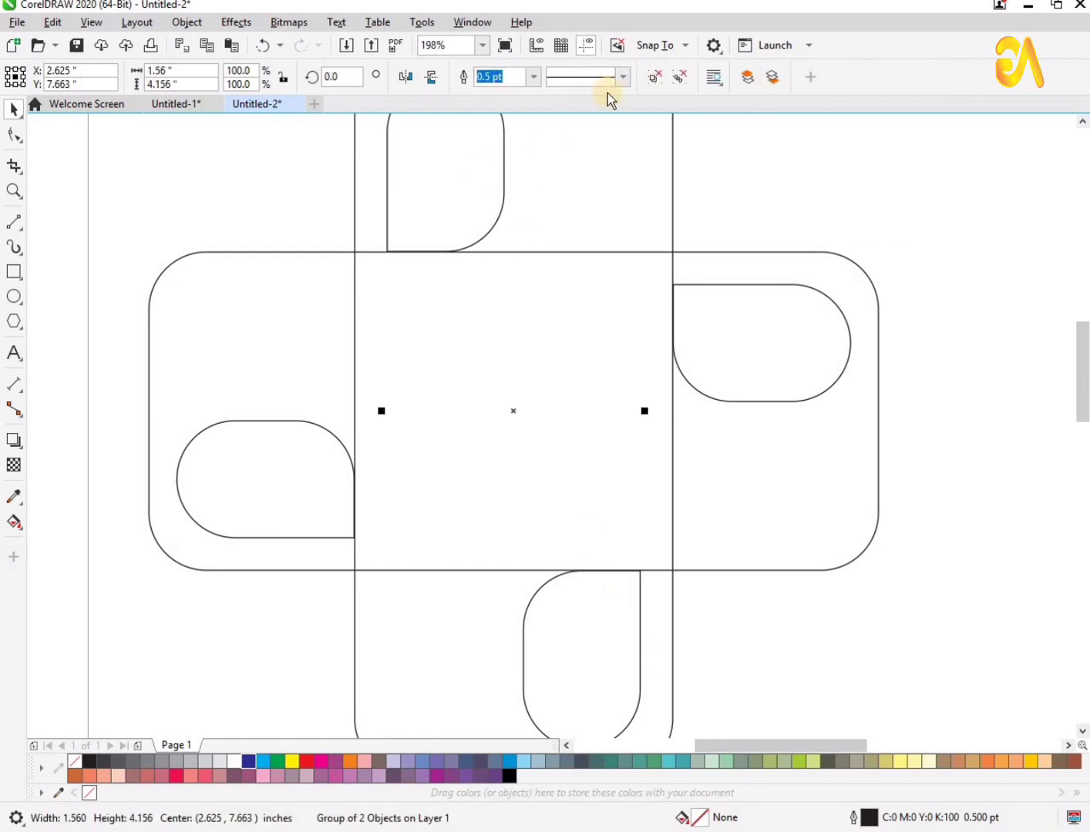
pyautogui.hotkey('ctrl', 'u')
# - Square off the remaining rounded inner corner of the small shapes in both side arms
pyautogui.click(759, 321)
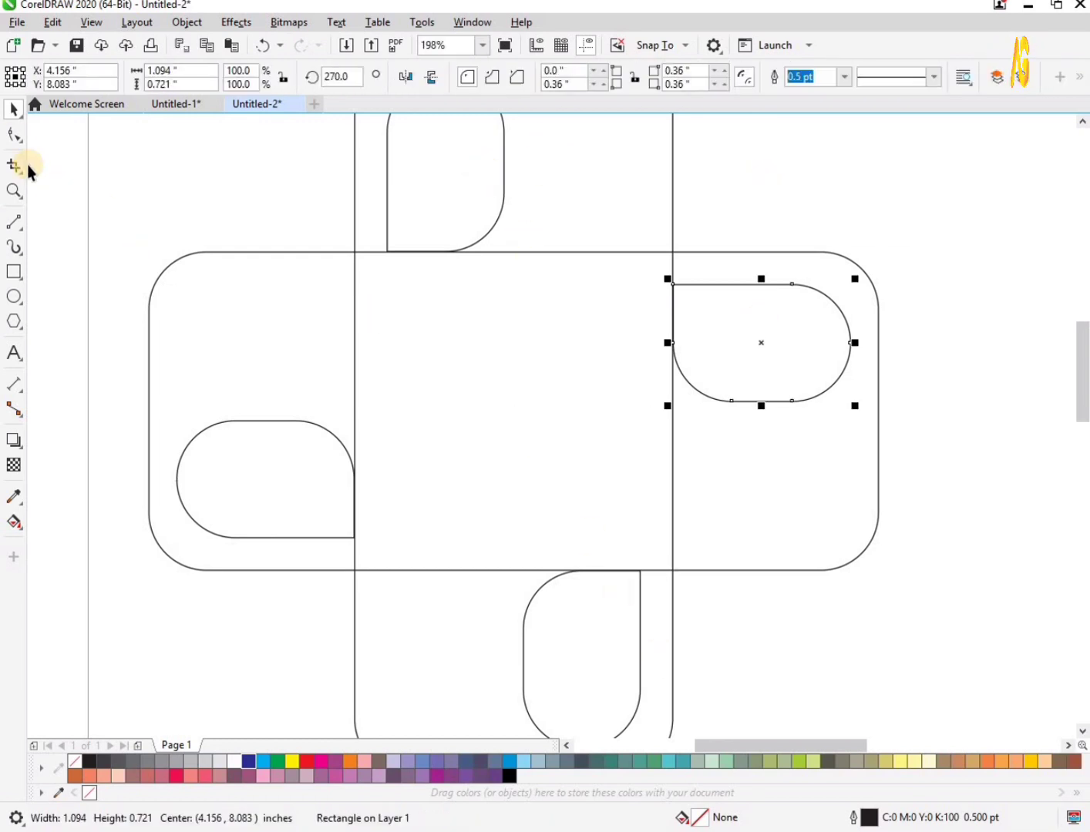
pyautogui.click(728, 401)
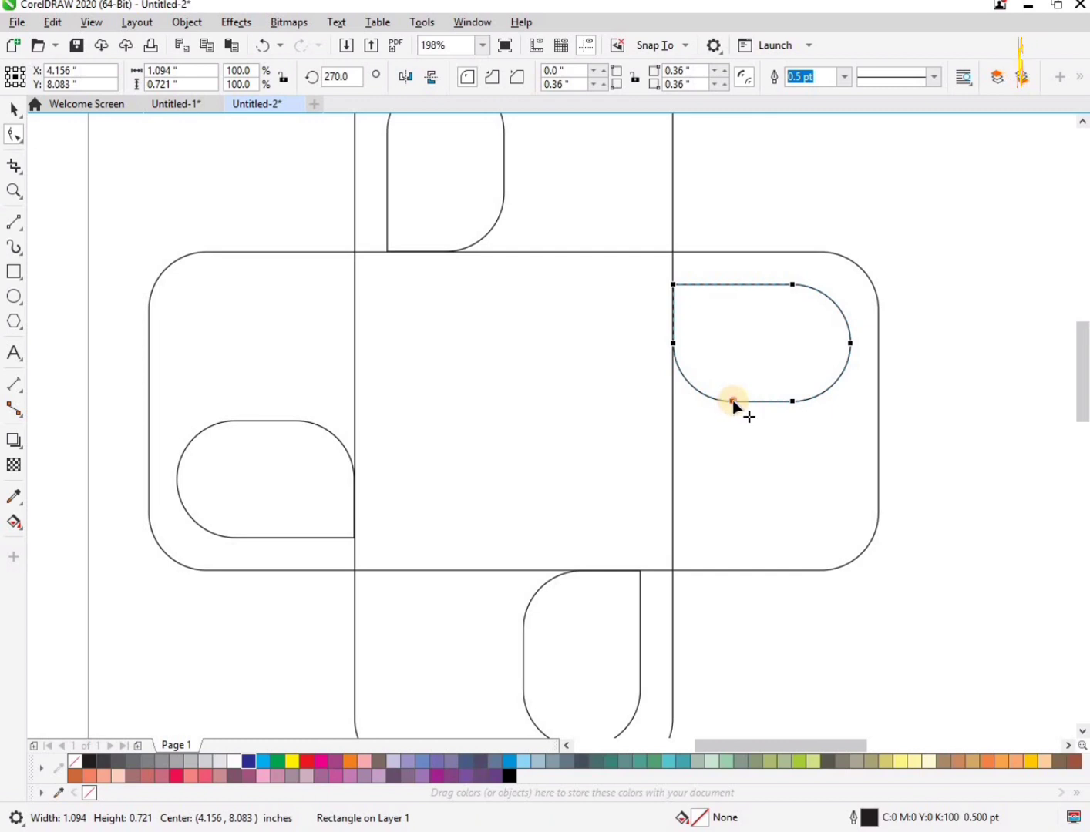
pyautogui.moveTo(734, 404); pyautogui.dragTo(615, 402)
pyautogui.click(300, 420)
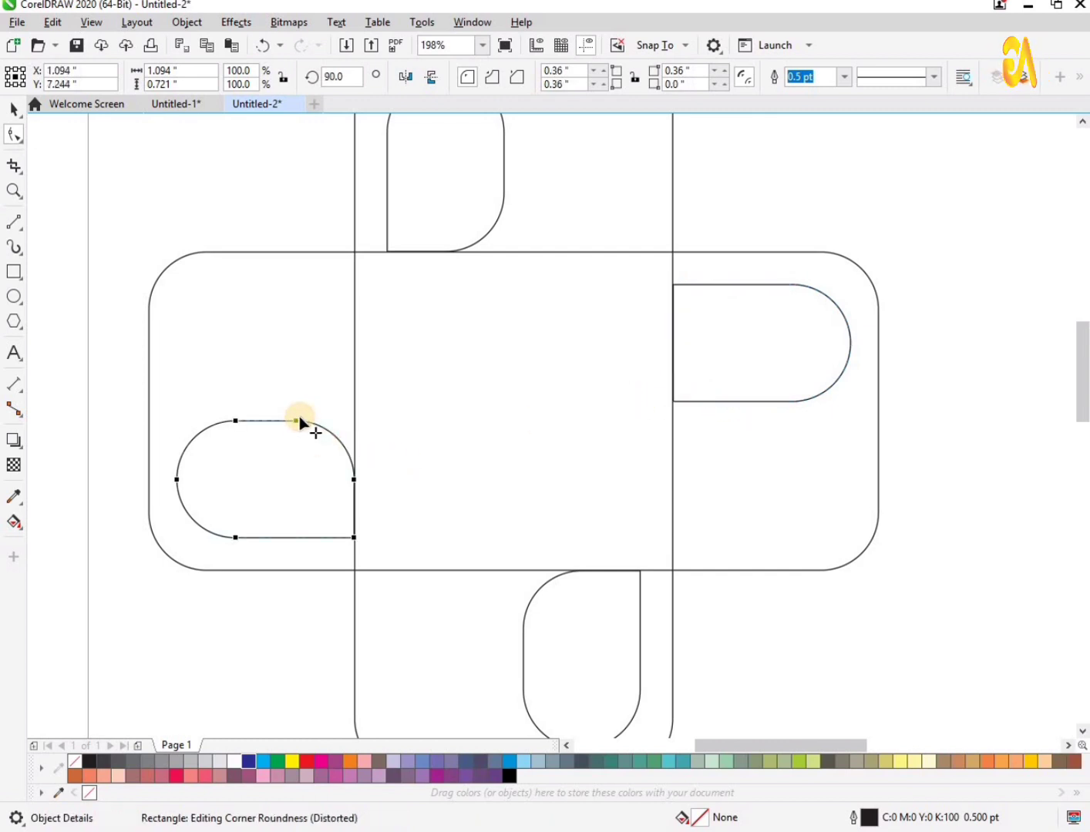
pyautogui.moveTo(300, 421); pyautogui.dragTo(409, 423)
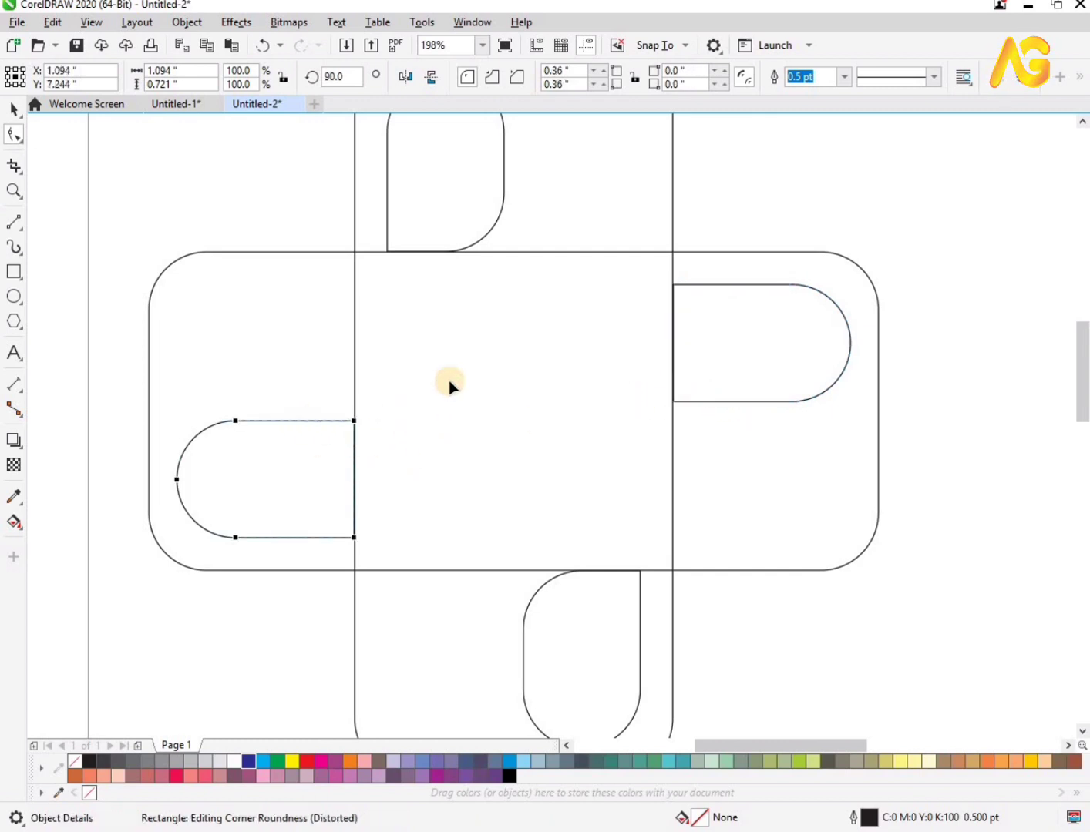
# - Stretch the small shape in the right arm downward to a height of about 0.931 in
pyautogui.scroll(-2, 409, 421)
pyautogui.press('z')
pyautogui.moveTo(218, 288); pyautogui.dragTo(715, 568)
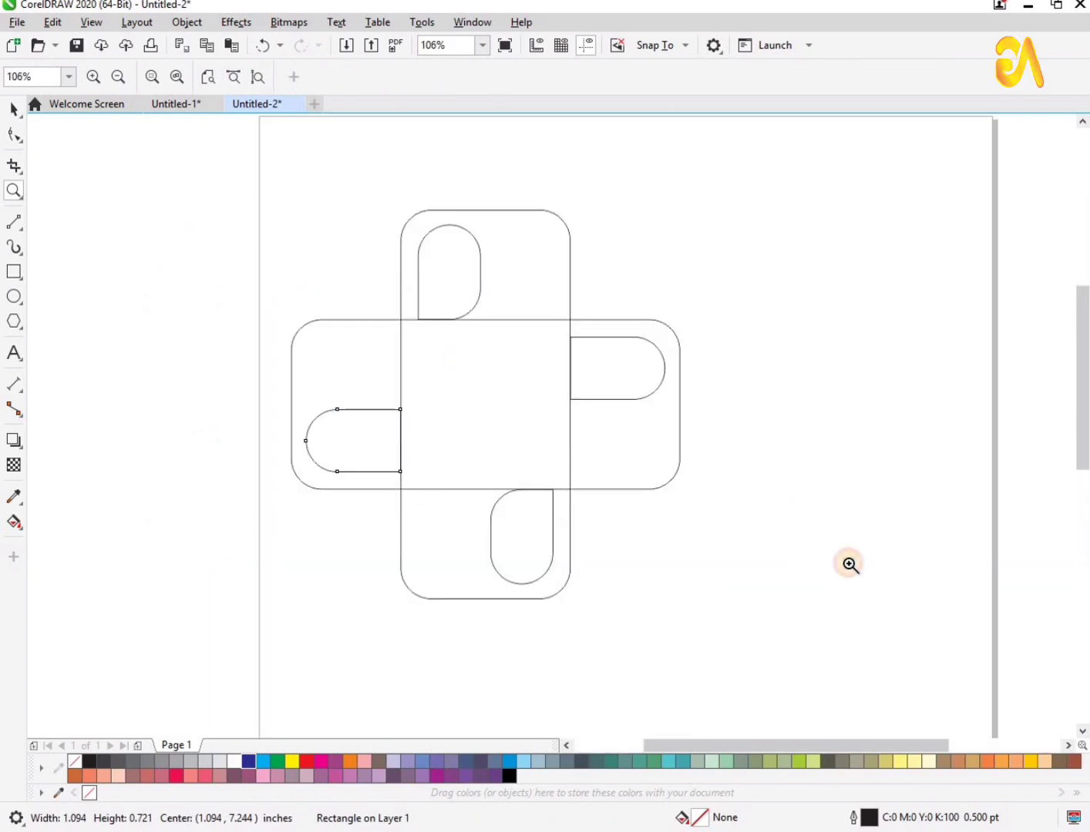
pyautogui.moveTo(848, 565); pyautogui.dragTo(894, 597)
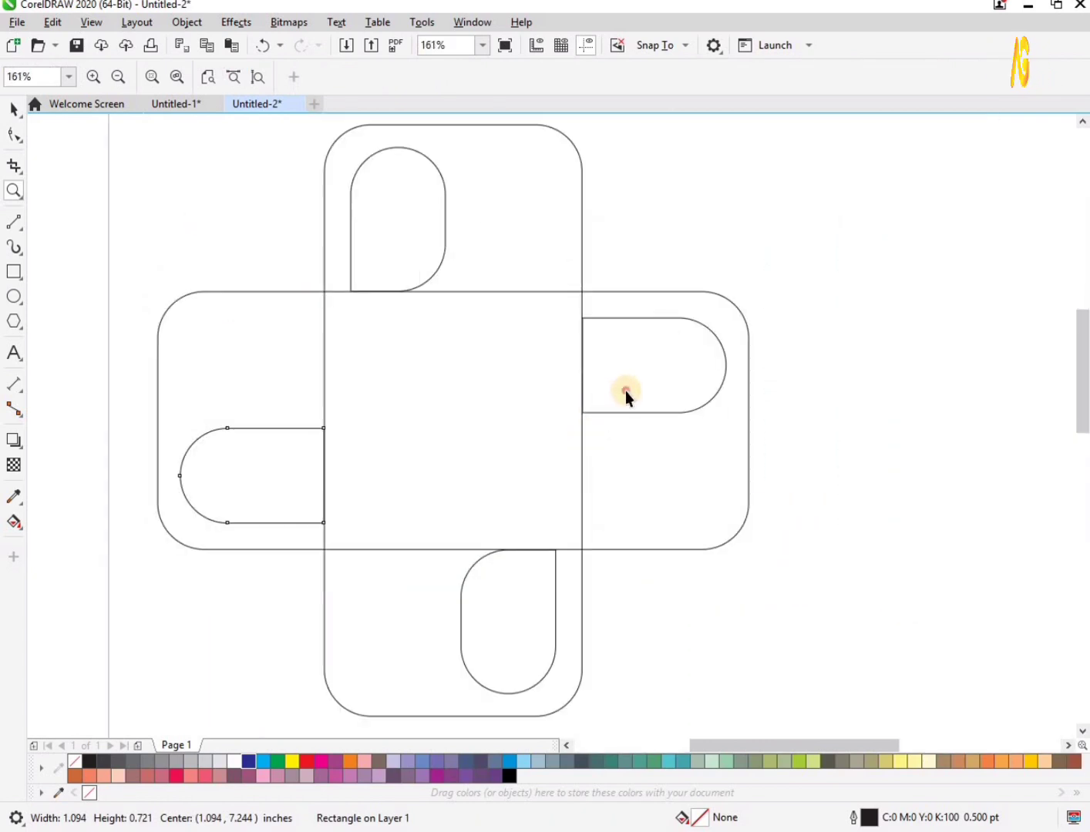
pyautogui.press('space')
pyautogui.click(653, 414)
pyautogui.moveTo(656, 428)
pyautogui.mouseDown()
pyautogui.moveTo(655, 416)
pyautogui.moveTo(661, 449)
pyautogui.mouseUp()
pyautogui.hotkey('ctrl', 'z')
# - Repeat the stretch on the left arm's small shape and move it up to a Y position of about 7.366 in
pyautogui.click(301, 491)
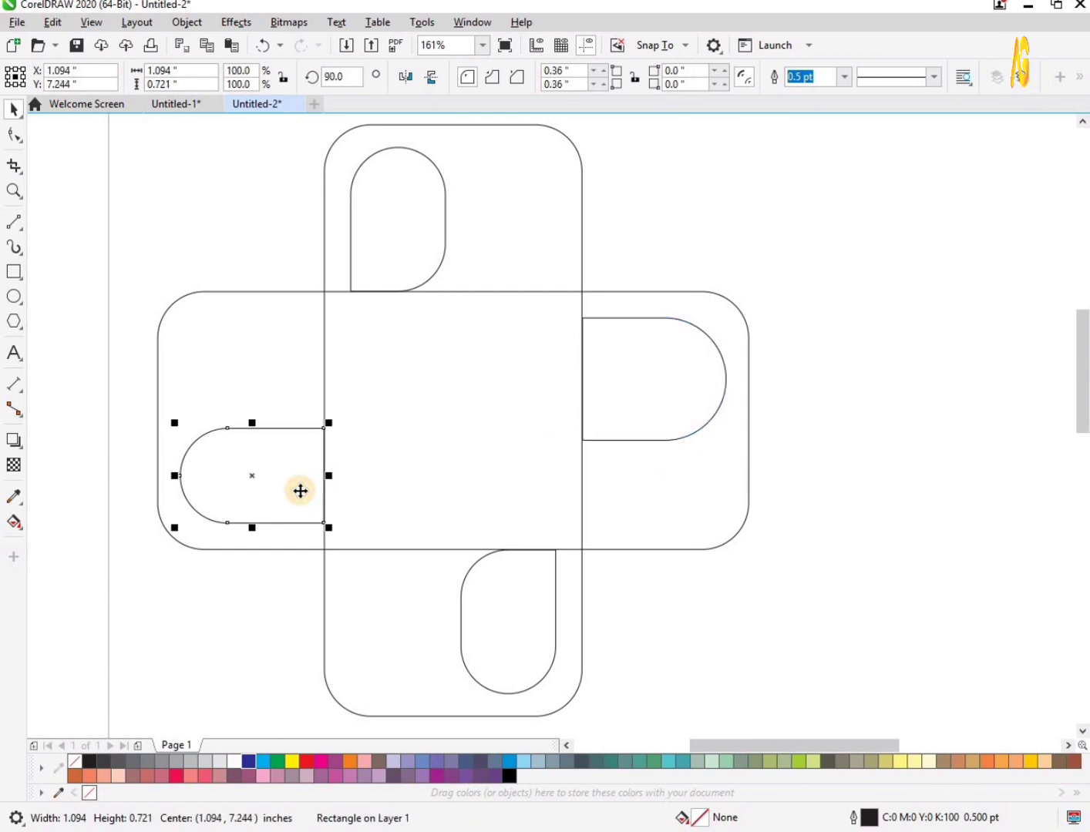
pyautogui.hotkey('ctrl', 'r')
pyautogui.moveTo(291, 478); pyautogui.dragTo(293, 460)
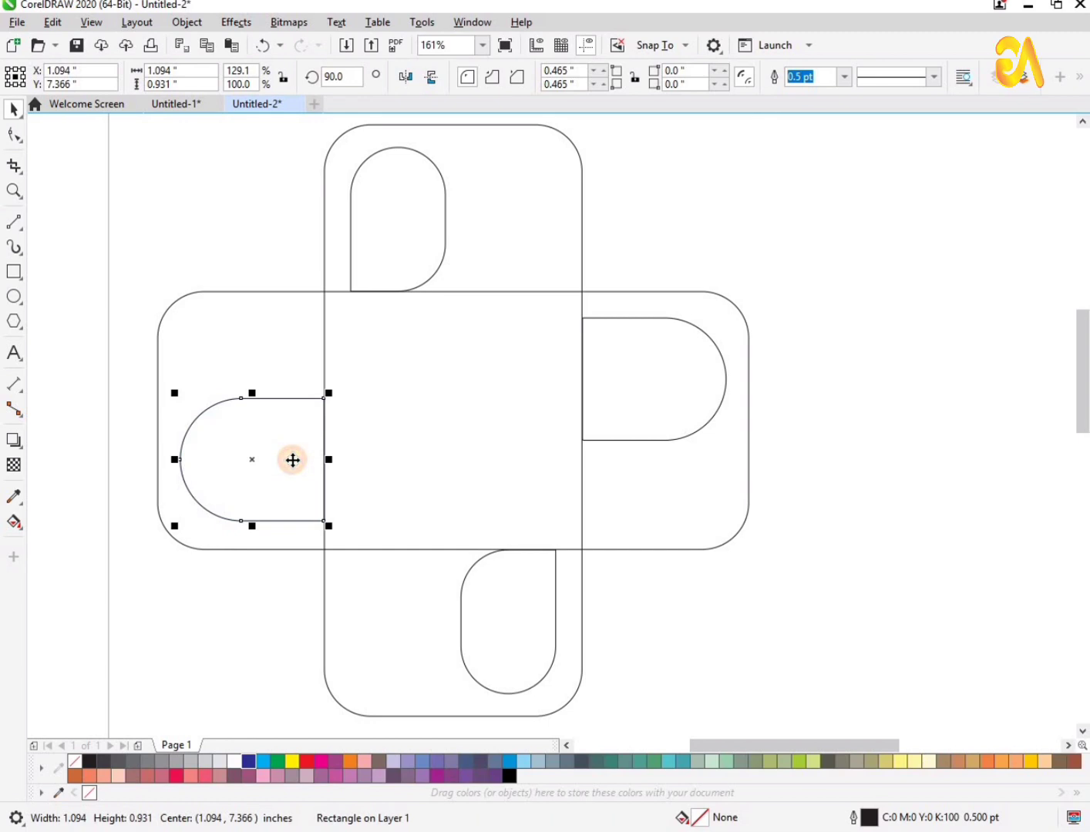
# - Group the two side-arm shapes and centre the group vertically on the horizontal rectangle
pyautogui.keyDown('shift'); pyautogui.click(667, 394); pyautogui.keyUp('shift')
pyautogui.hotkey('ctrl', 'g')
pyautogui.keyDown('shift'); pyautogui.click(663, 496); pyautogui.keyUp('shift')
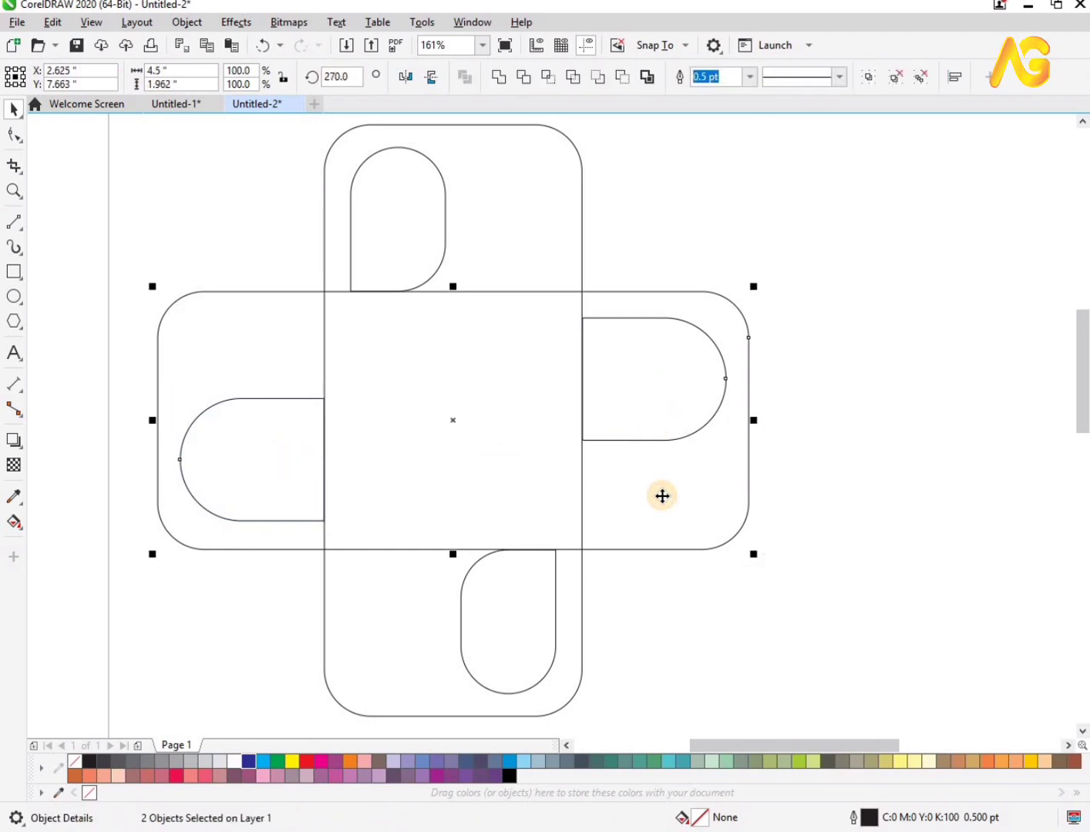
pyautogui.click(833, 441)
# - Ungroup the two side-arm shapes and select the one in the right arm
pyautogui.click(631, 375)
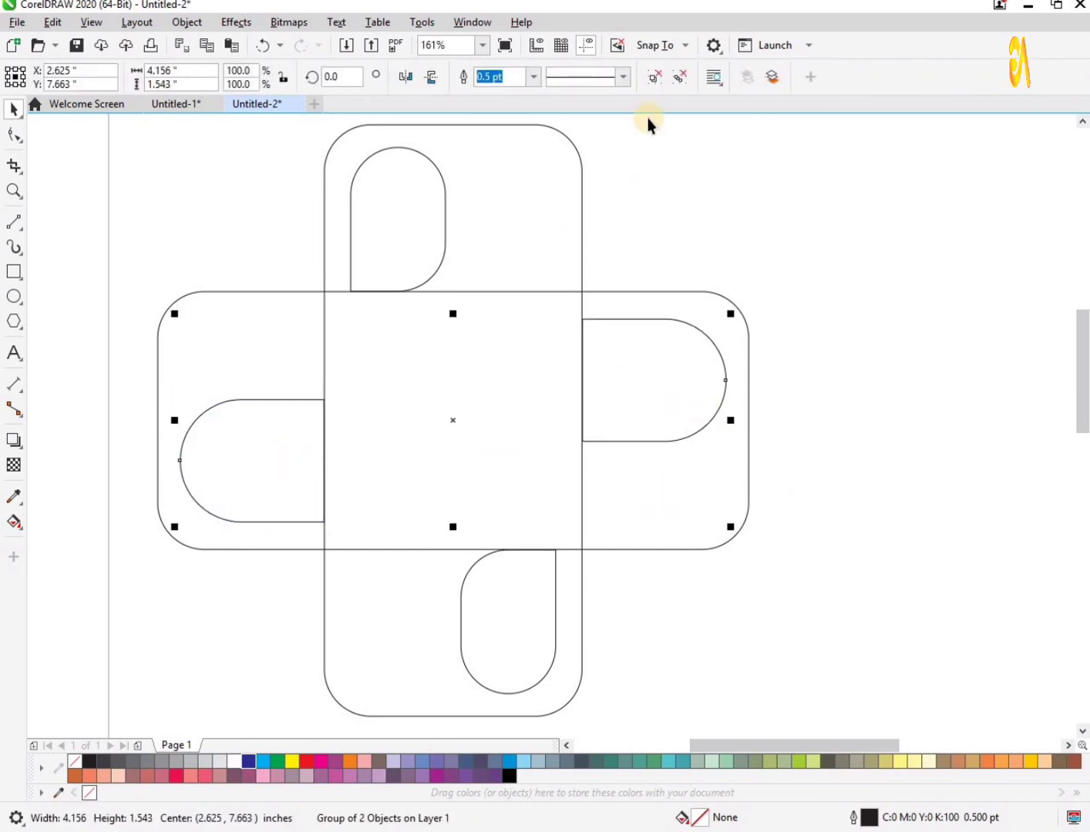
pyautogui.click(651, 79)
pyautogui.click(739, 319)
pyautogui.click(652, 406)
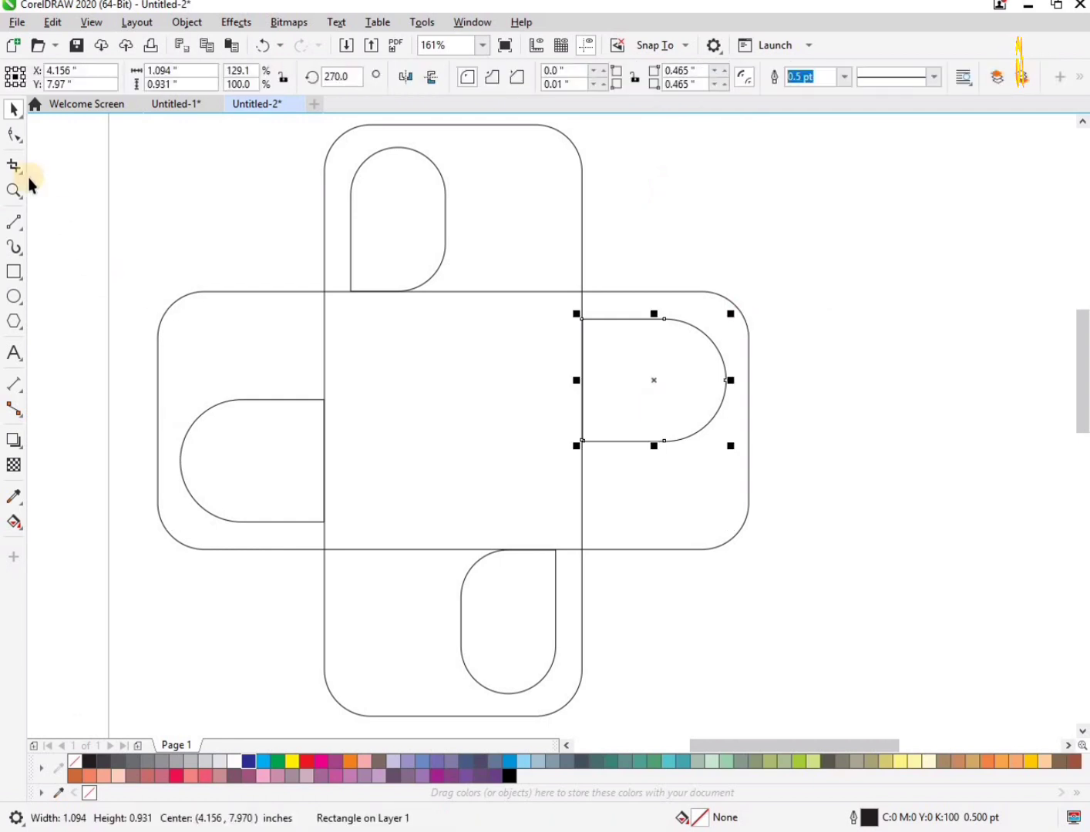
# - Draw a straight line from the right small shape's upper inner corner to the left small shape's upper inner corner
pyautogui.click(14, 222)
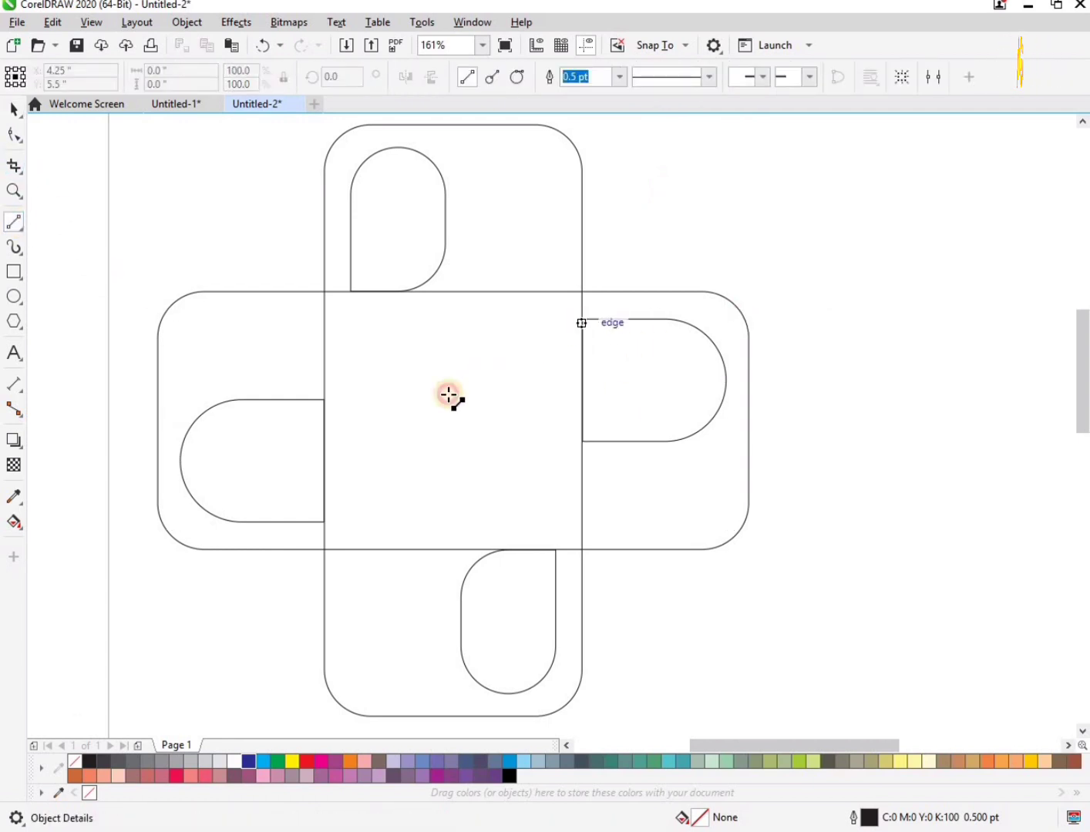
pyautogui.moveTo(449, 394); pyautogui.dragTo(360, 427)
pyautogui.hotkey('ctrl', 'z')
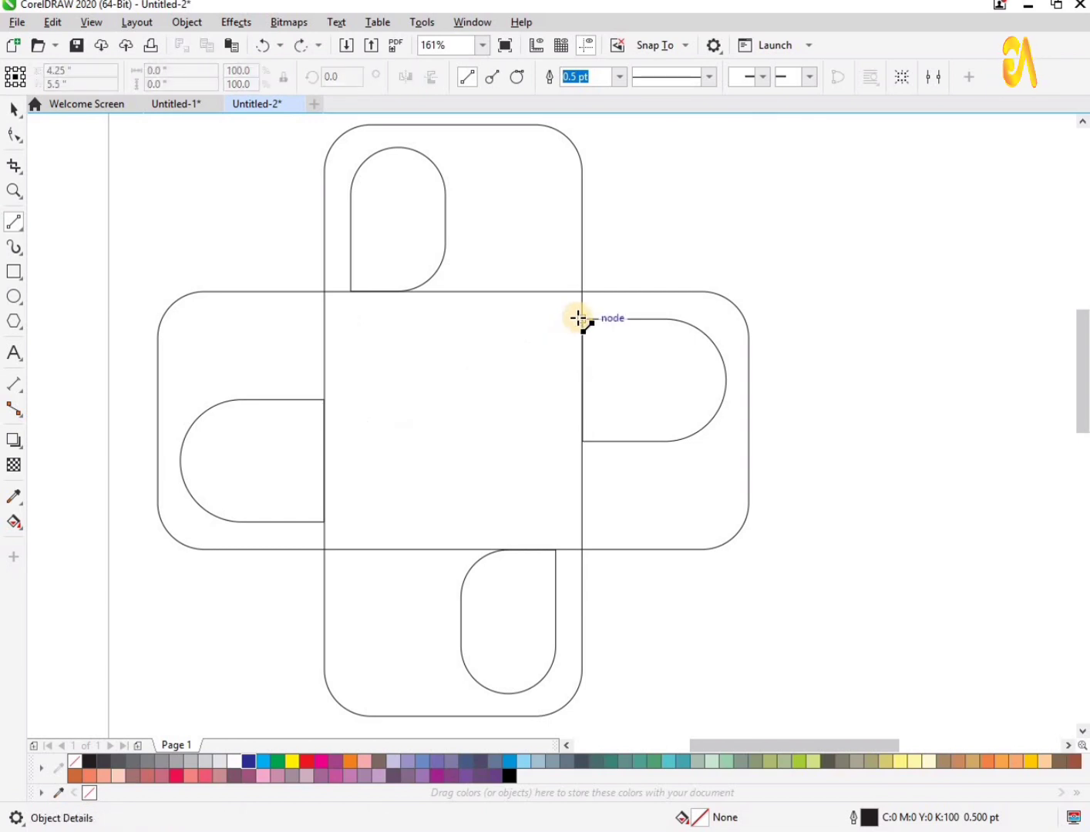
pyautogui.moveTo(578, 317); pyautogui.dragTo(323, 401)
pyautogui.press('z')
pyautogui.moveTo(273, 370); pyautogui.dragTo(472, 462)
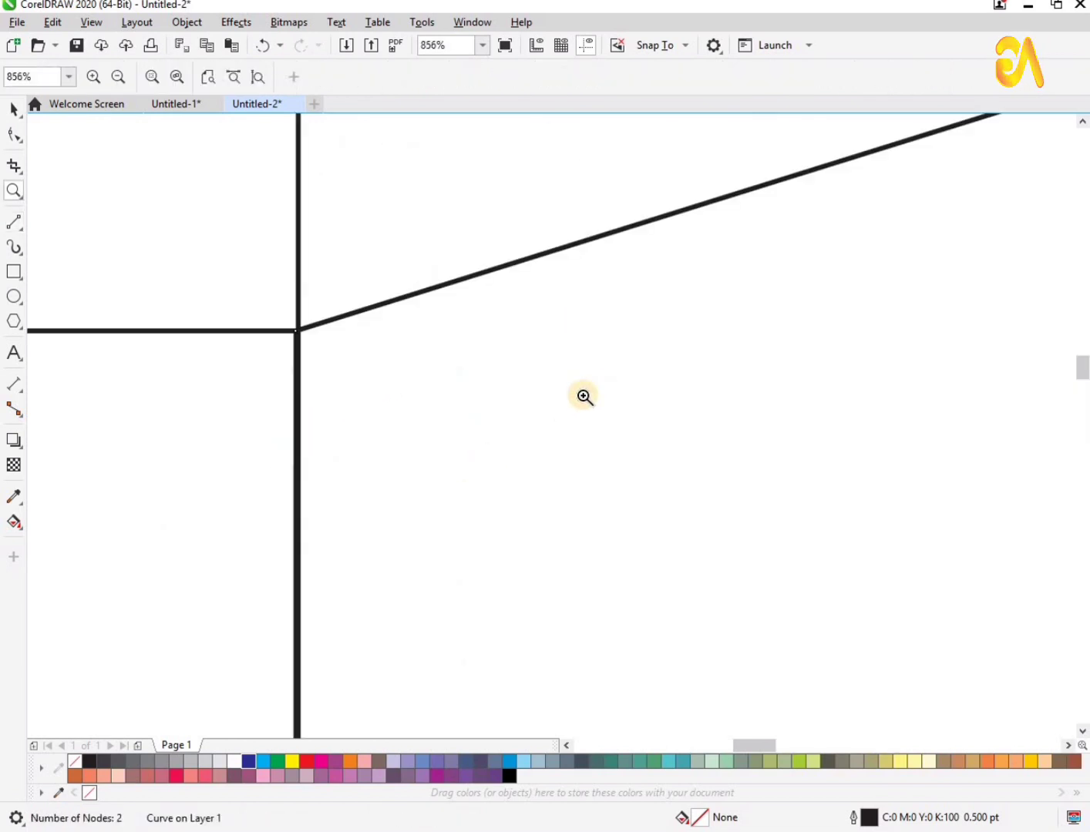
pyautogui.rightClick(583, 396)
pyautogui.moveTo(288, 297); pyautogui.dragTo(940, 524)
pyautogui.click(13, 109)
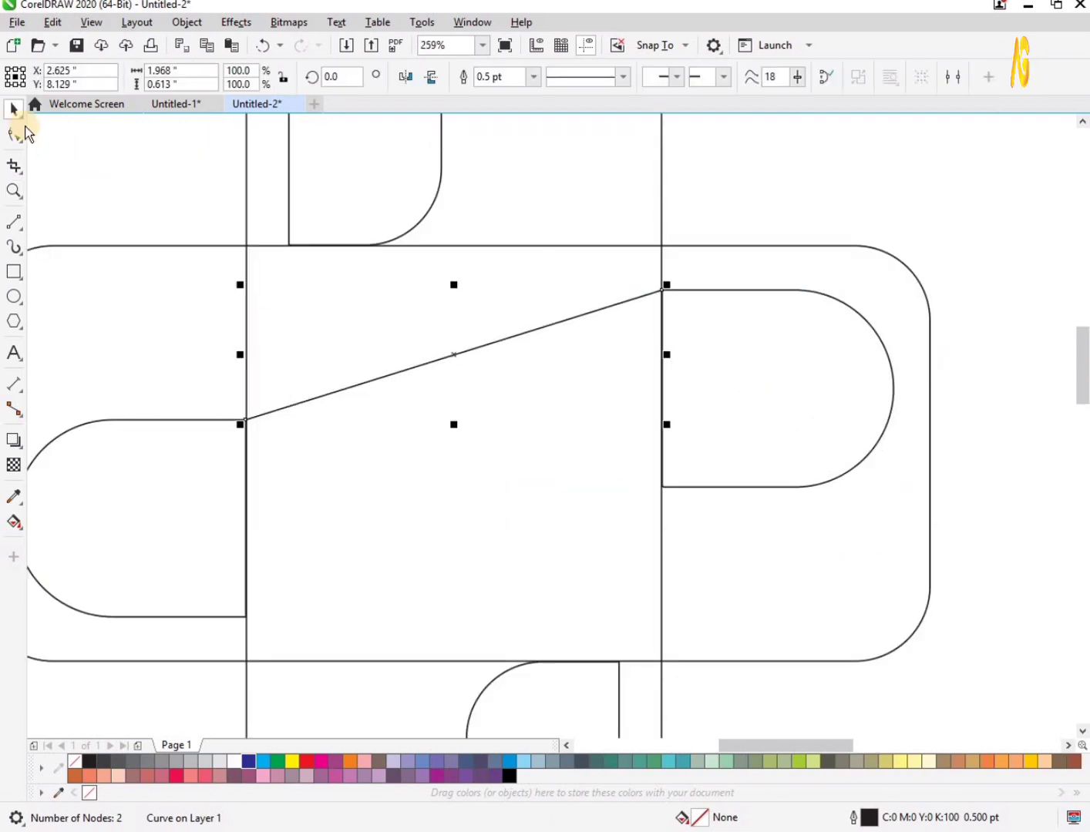
# - Convert the diagonal line to a curve and bend it into an S-shape between the two side-arm shapes' upper corners
pyautogui.press('F10')
pyautogui.moveTo(795, 487); pyautogui.dragTo(56, 182)
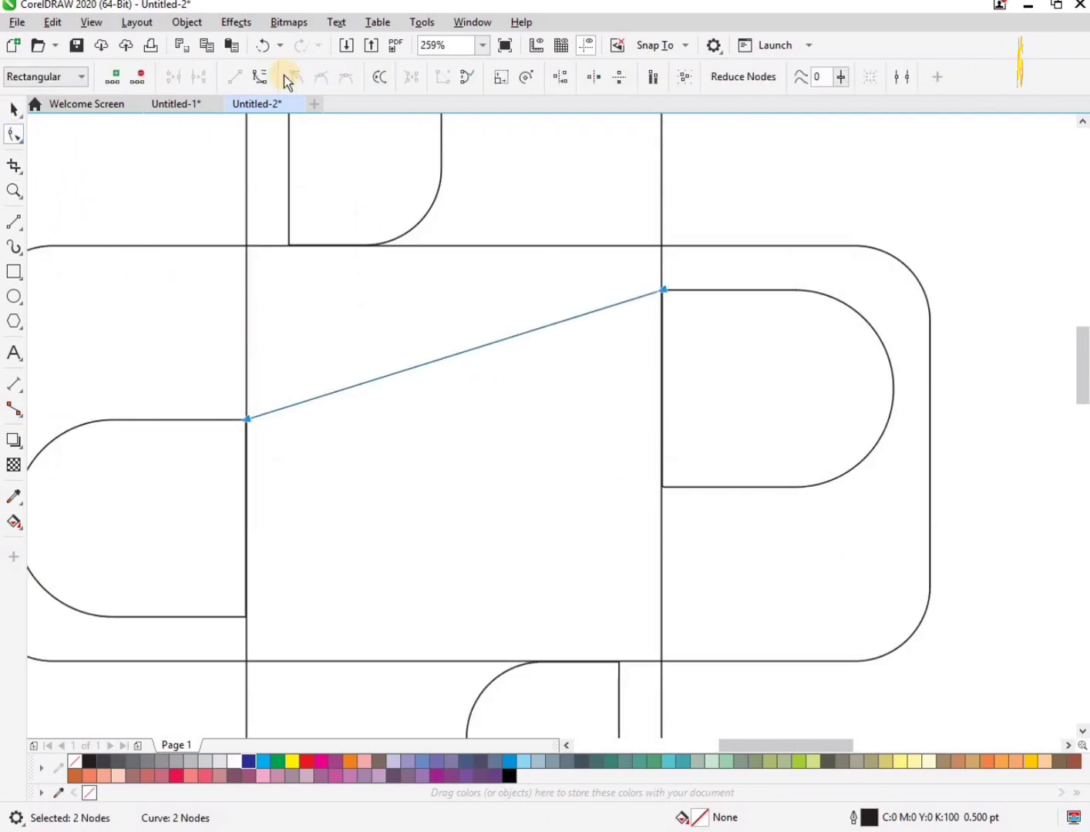
pyautogui.click(258, 77)
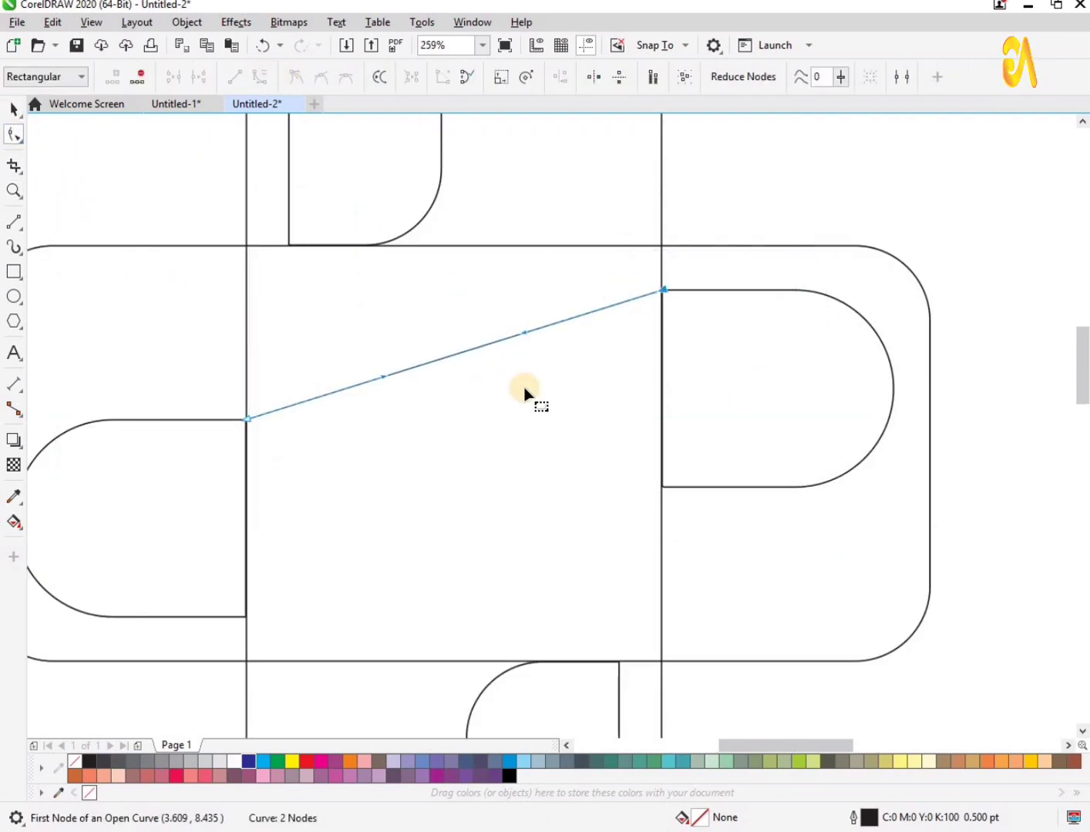
pyautogui.moveTo(608, 376); pyautogui.dragTo(658, 433)
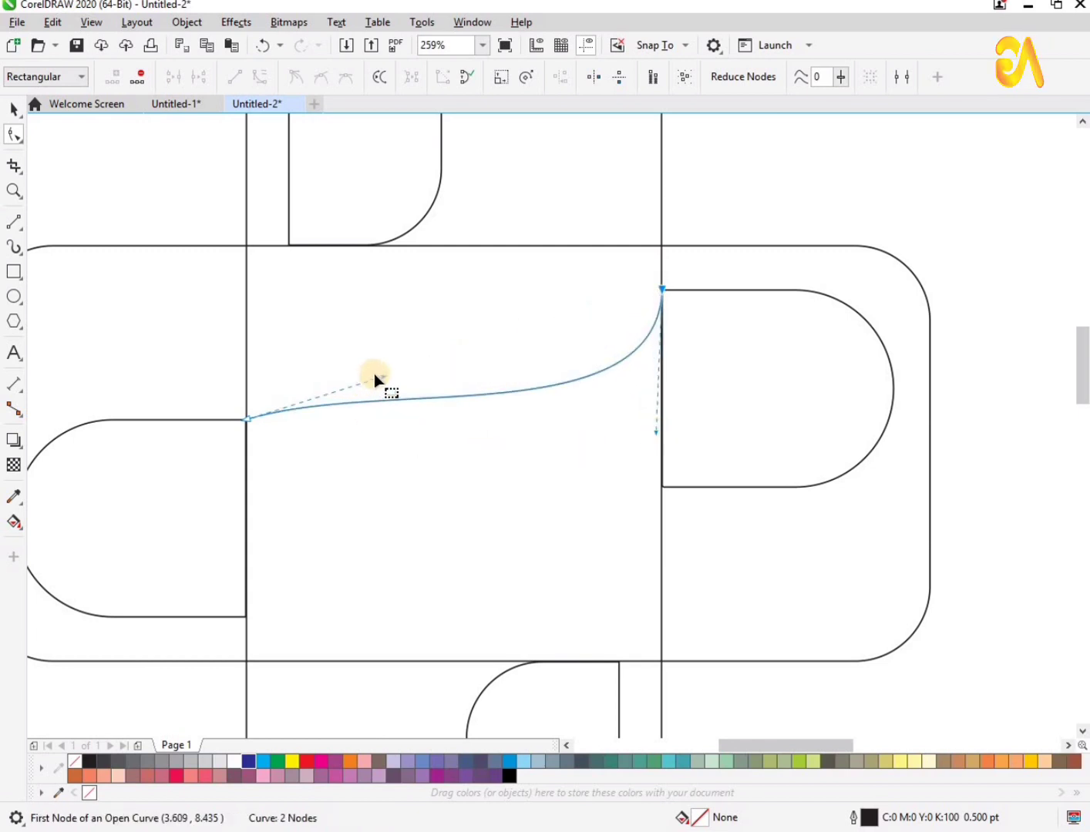
pyautogui.moveTo(413, 406); pyautogui.dragTo(618, 433)
pyautogui.press('space')
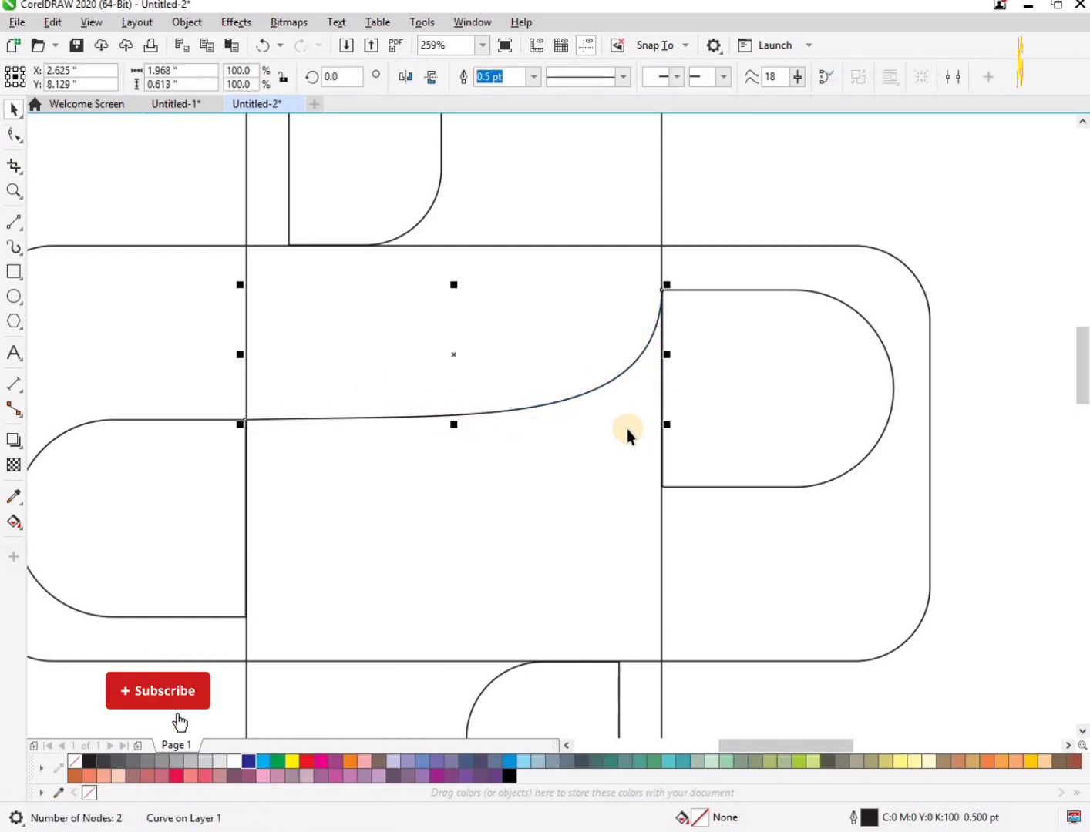
# - Refine the S-curve's handles so it leaves the left shape nearly horizontally and meets the right shape's inner edge vertically
pyautogui.scroll(-2, 626, 428)
pyautogui.press('z')
pyautogui.moveTo(232, 272); pyautogui.dragTo(906, 632)
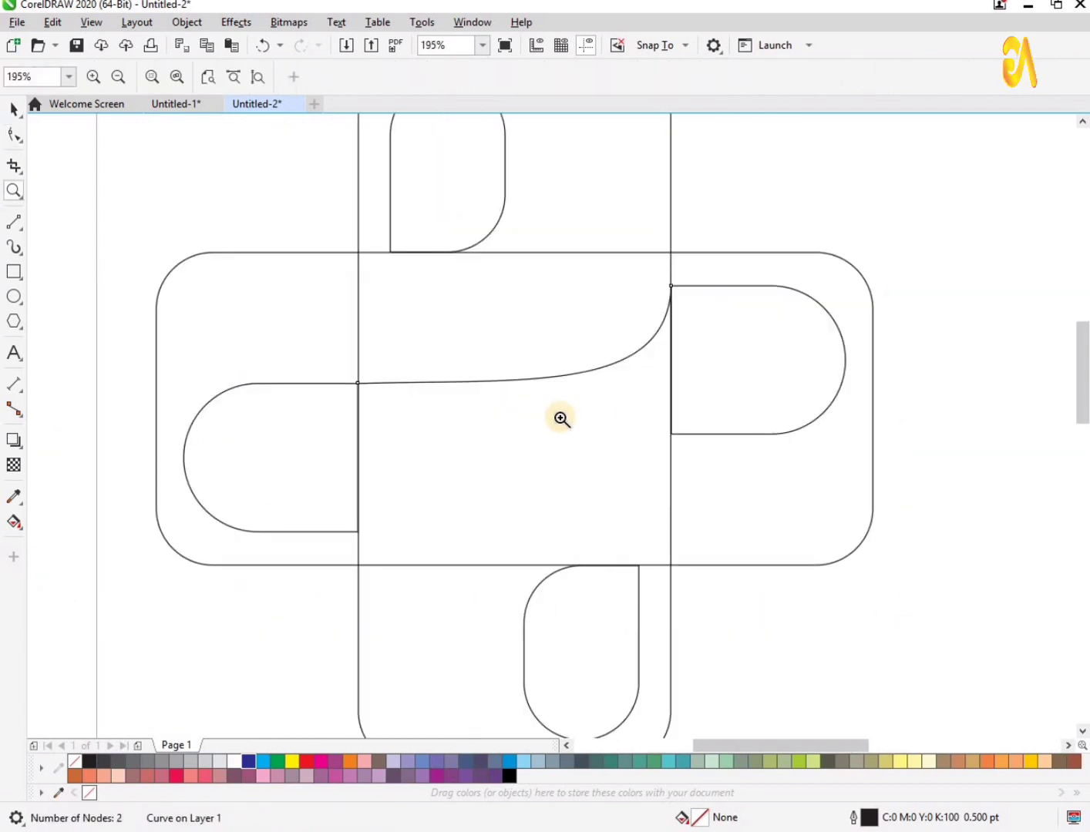
pyautogui.press('space')
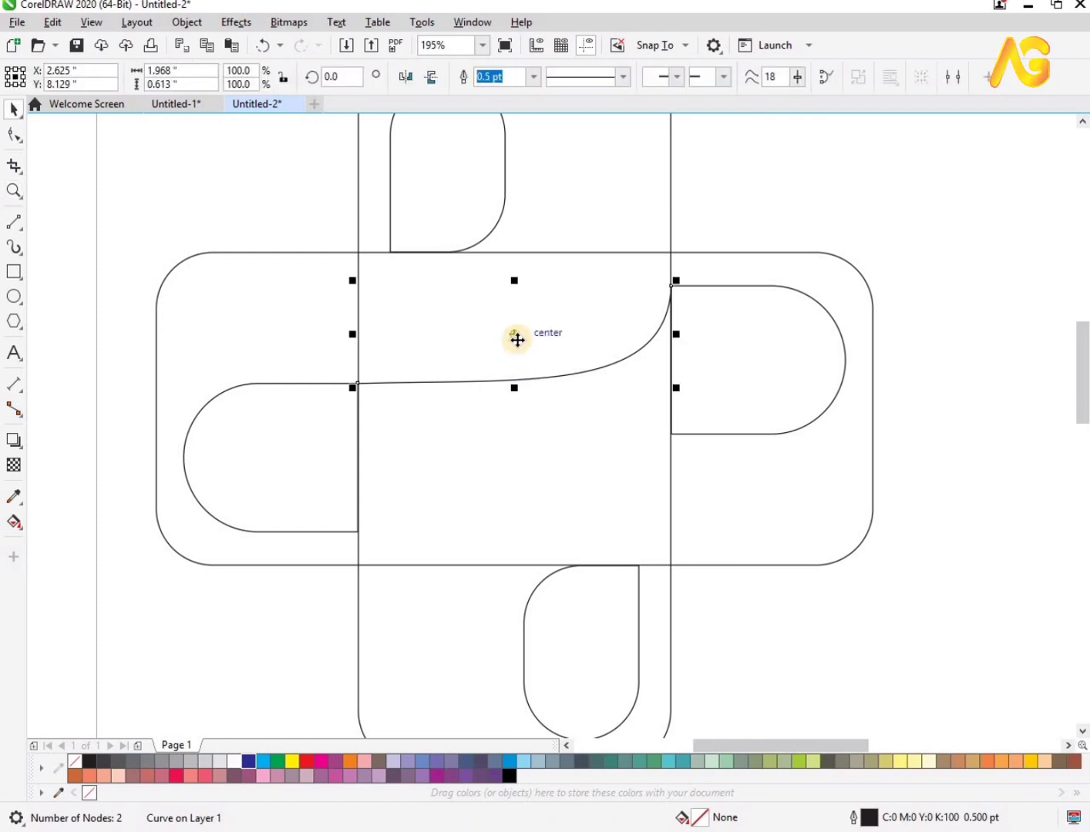
pyautogui.doubleClick(555, 378)
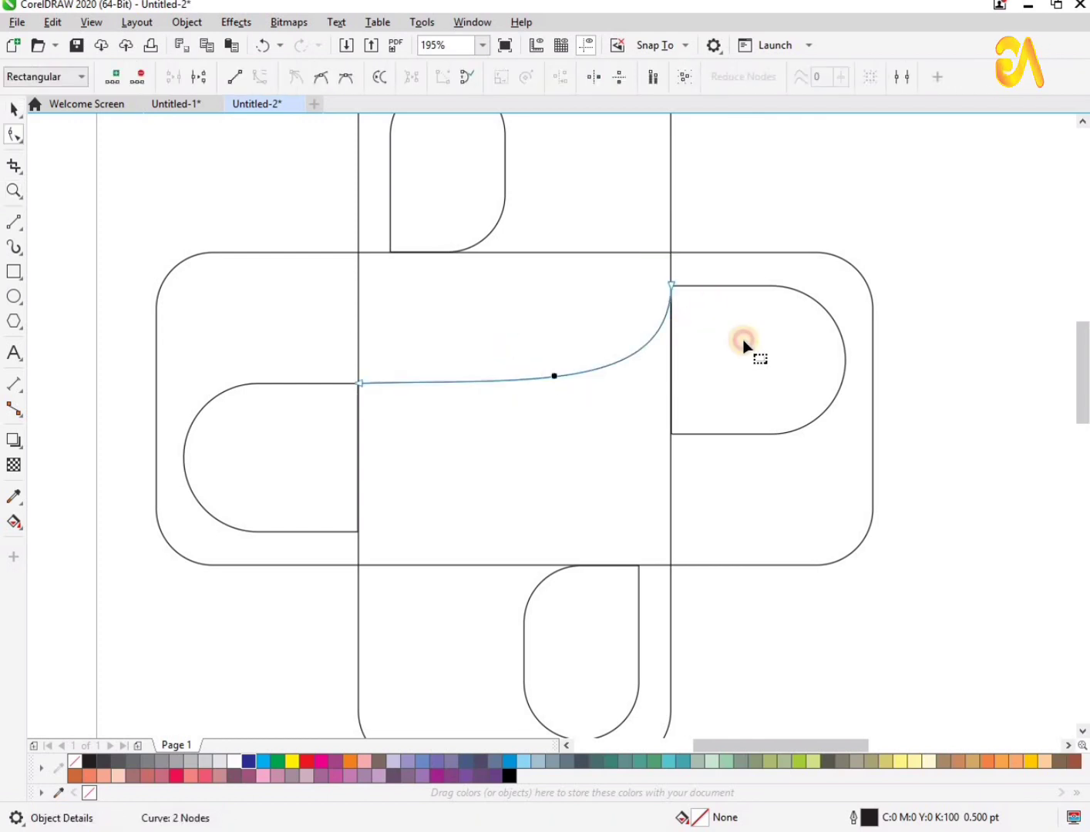
pyautogui.moveTo(665, 381); pyautogui.dragTo(671, 399)
pyautogui.moveTo(126, 227); pyautogui.dragTo(923, 553)
pyautogui.press('space')
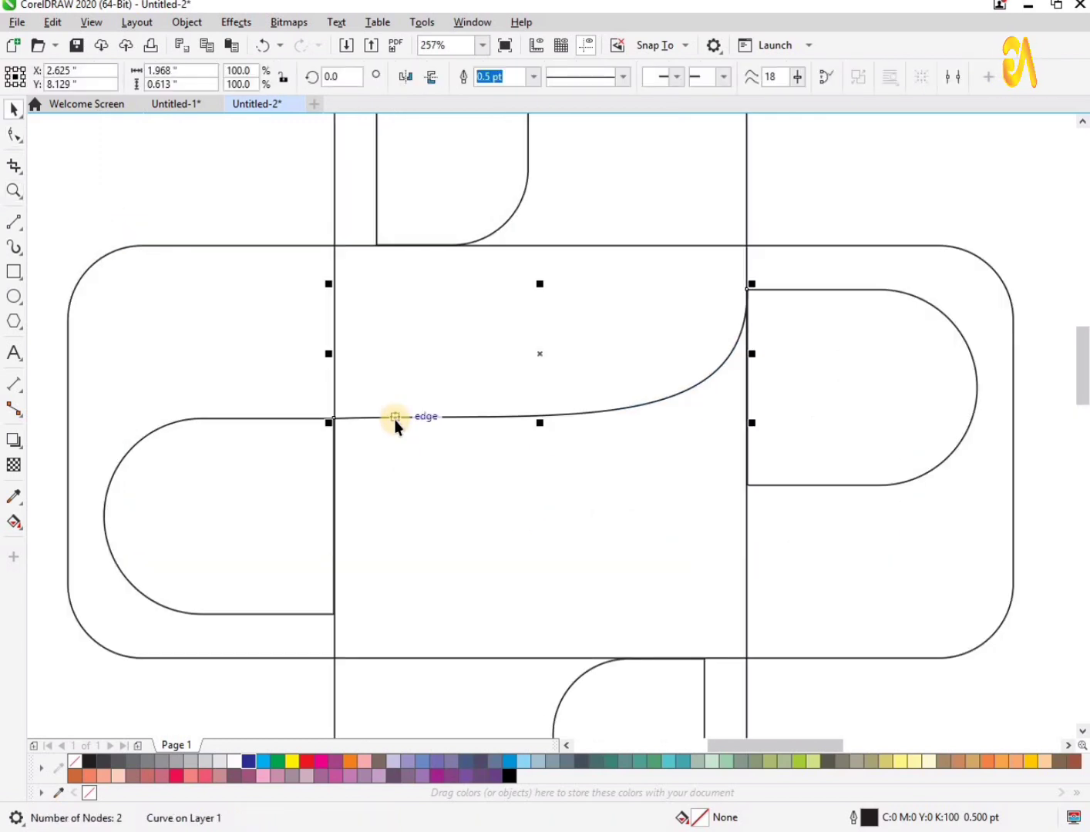
pyautogui.doubleClick(372, 419)
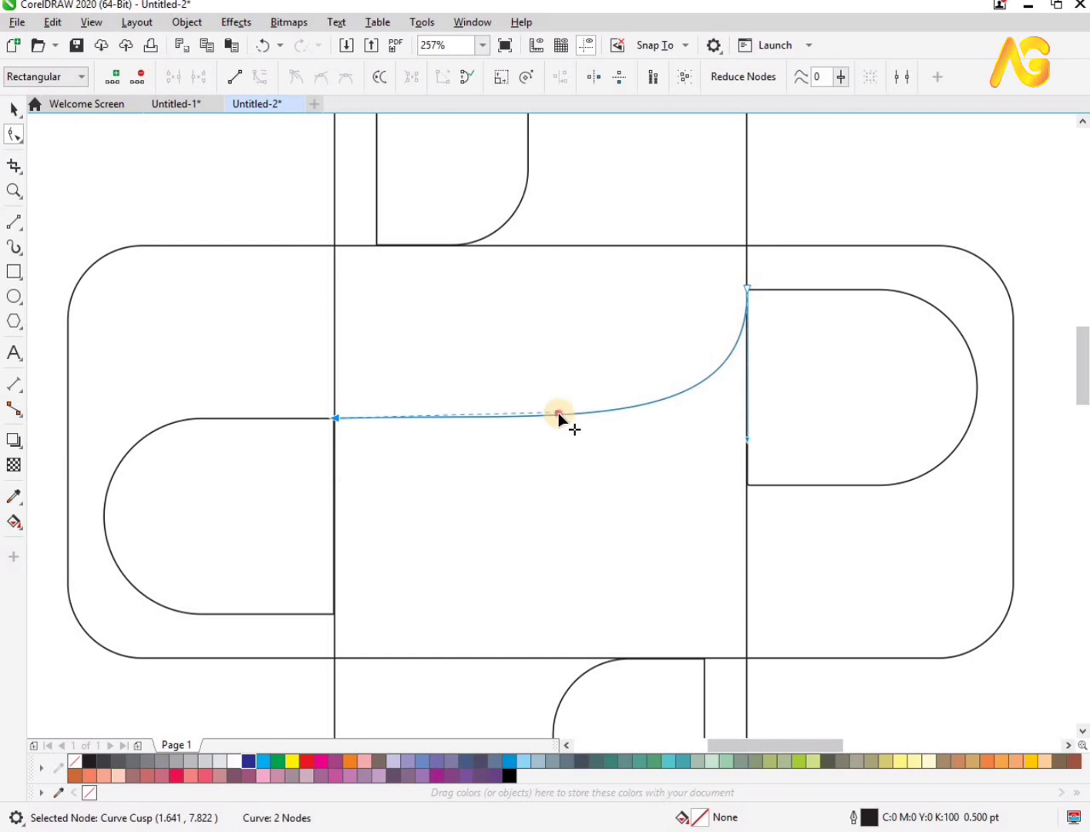
pyautogui.moveTo(563, 425); pyautogui.dragTo(565, 426)
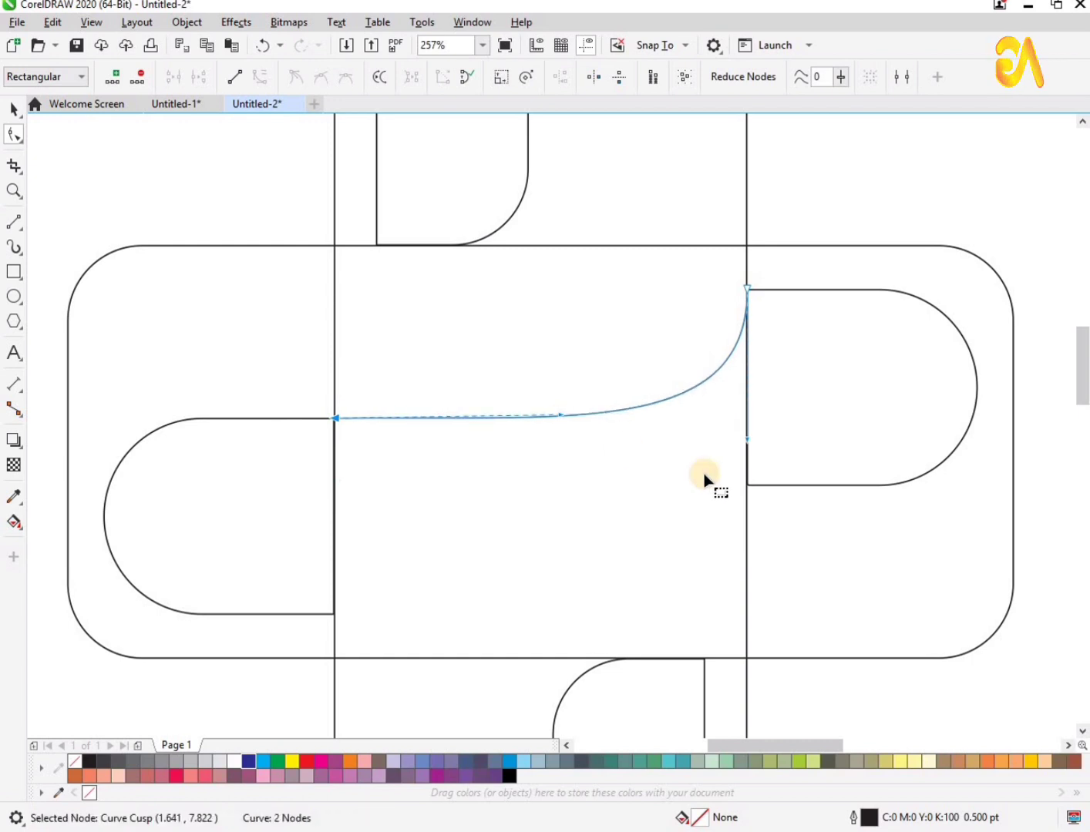
# - Duplicate the S-curve, mirror the copy horizontally and vertically, and move it to the side-arm shapes' lower inner corners
pyautogui.scroll(-3, 703, 475)
pyautogui.press('z')
pyautogui.moveTo(504, 393); pyautogui.dragTo(879, 578)
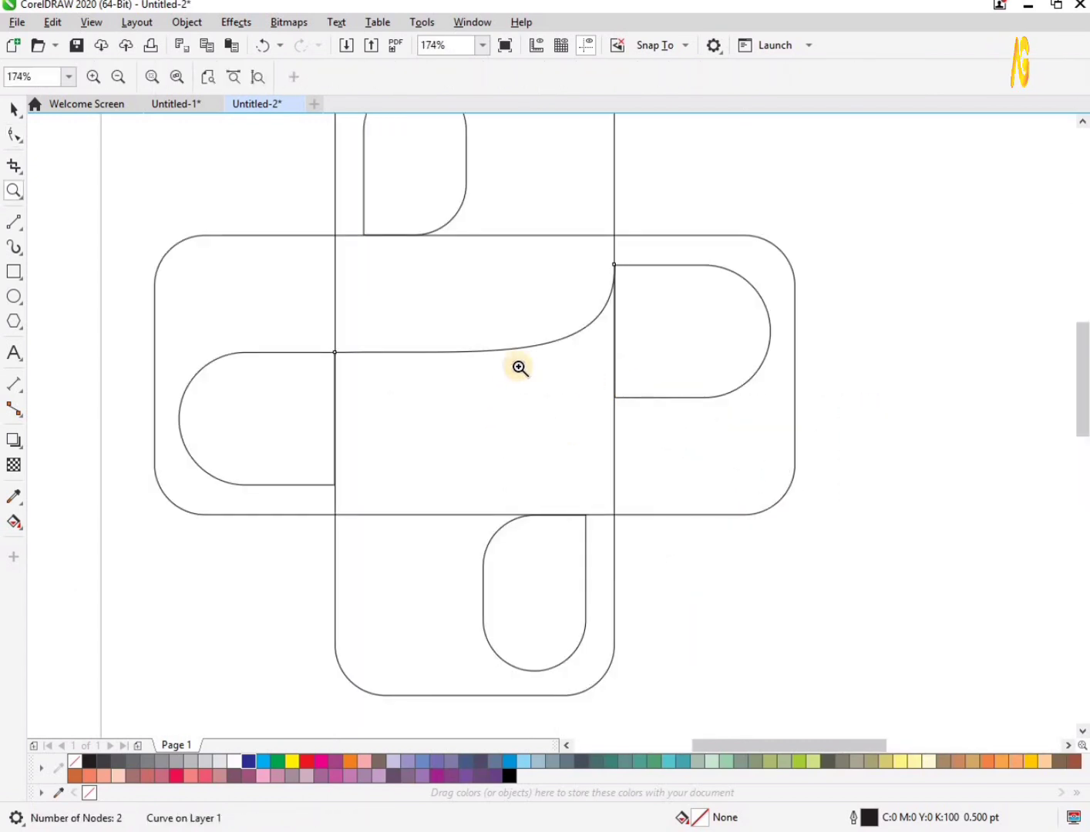
pyautogui.press('space')
pyautogui.moveTo(478, 325); pyautogui.dragTo(478, 353)
pyautogui.rightClick(479, 353)
pyautogui.click(406, 77)
pyautogui.click(431, 77)
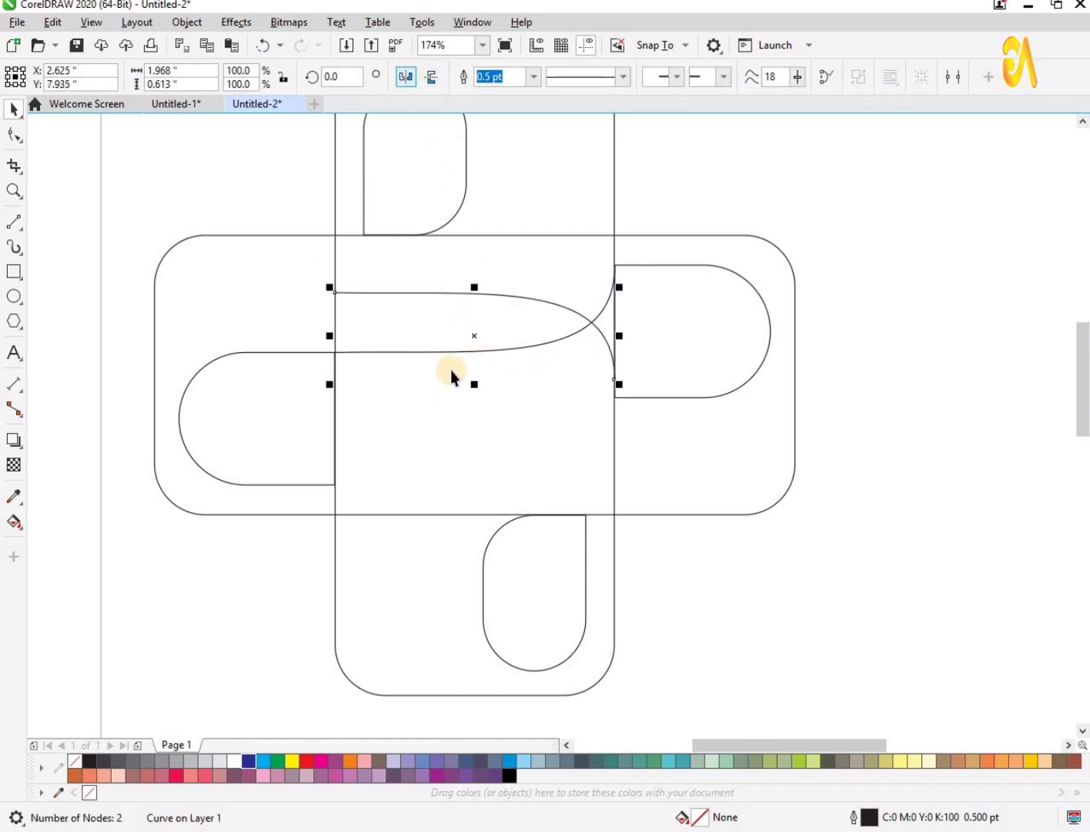
pyautogui.moveTo(473, 346)
pyautogui.mouseDown()
pyautogui.moveTo(473, 438)
pyautogui.moveTo(230, 442)
pyautogui.moveTo(630, 597)
pyautogui.mouseUp()
# - Move the mirrored curve down to a Y position of about 7.199 in, aligning its end with the left shape's lower corner
pyautogui.press('z')
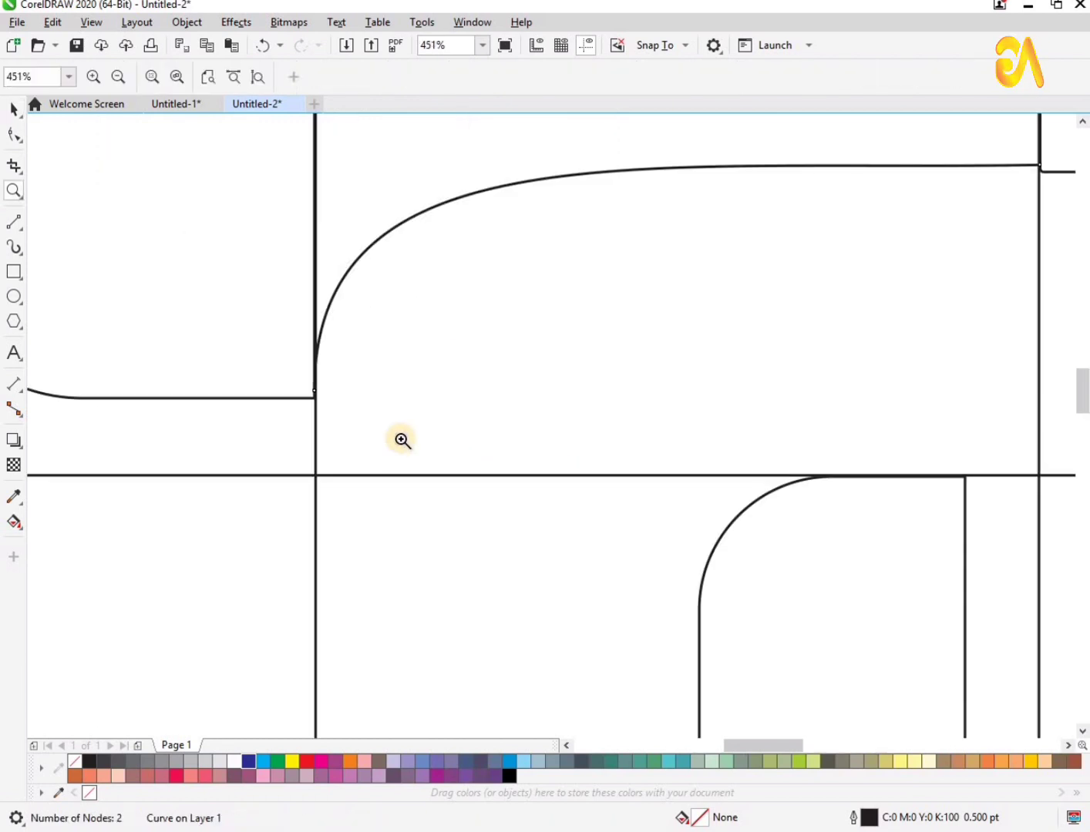
pyautogui.moveTo(171, 209); pyautogui.dragTo(709, 550)
pyautogui.press('space')
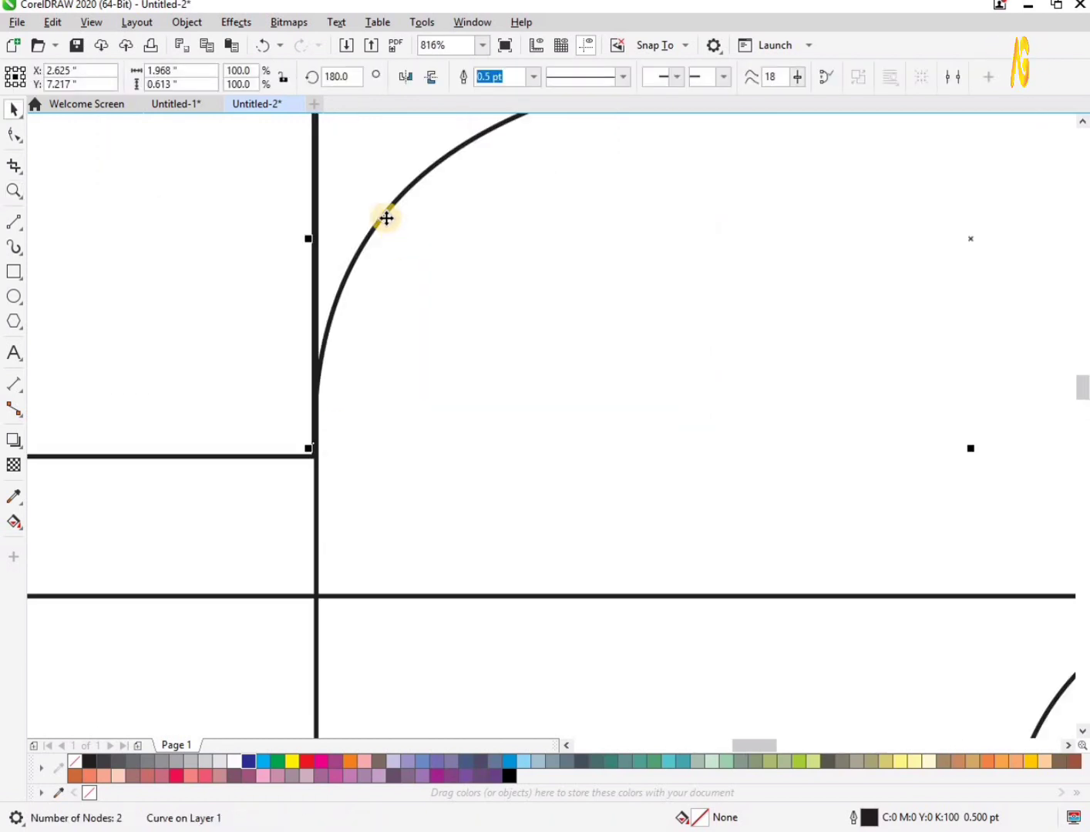
pyautogui.moveTo(386, 218); pyautogui.dragTo(386, 229)
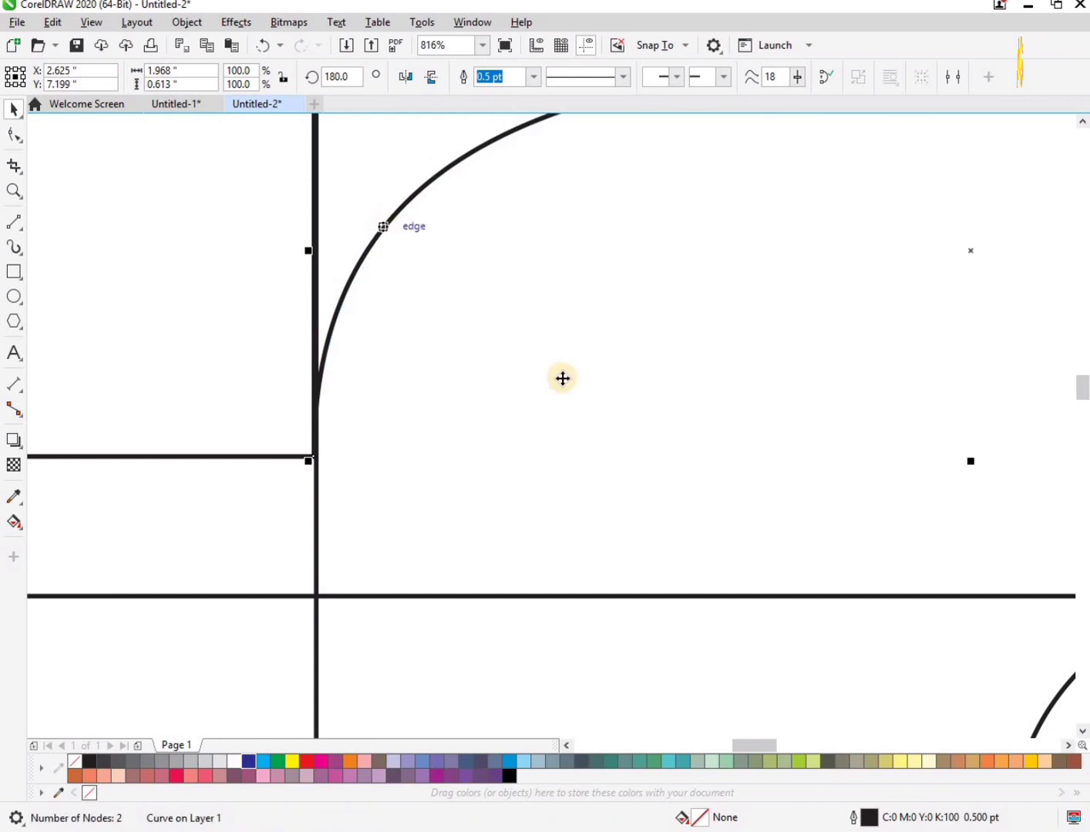
pyautogui.press('F4')
pyautogui.press('z')
pyautogui.moveTo(591, 305); pyautogui.dragTo(837, 489)
pyautogui.press('F4')
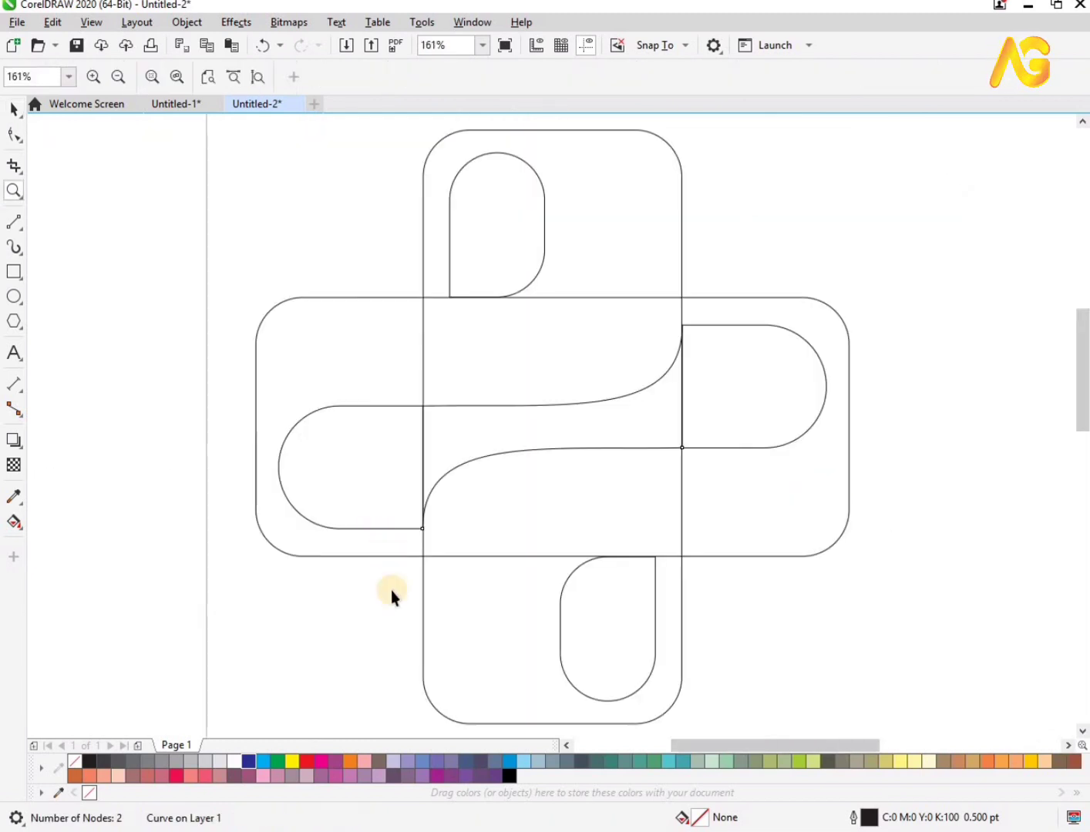
# - Smart-fill the left side shape, the central area between the two curves and the right side shape with blue-grey
pyautogui.press('space')
pyautogui.click(21, 529)
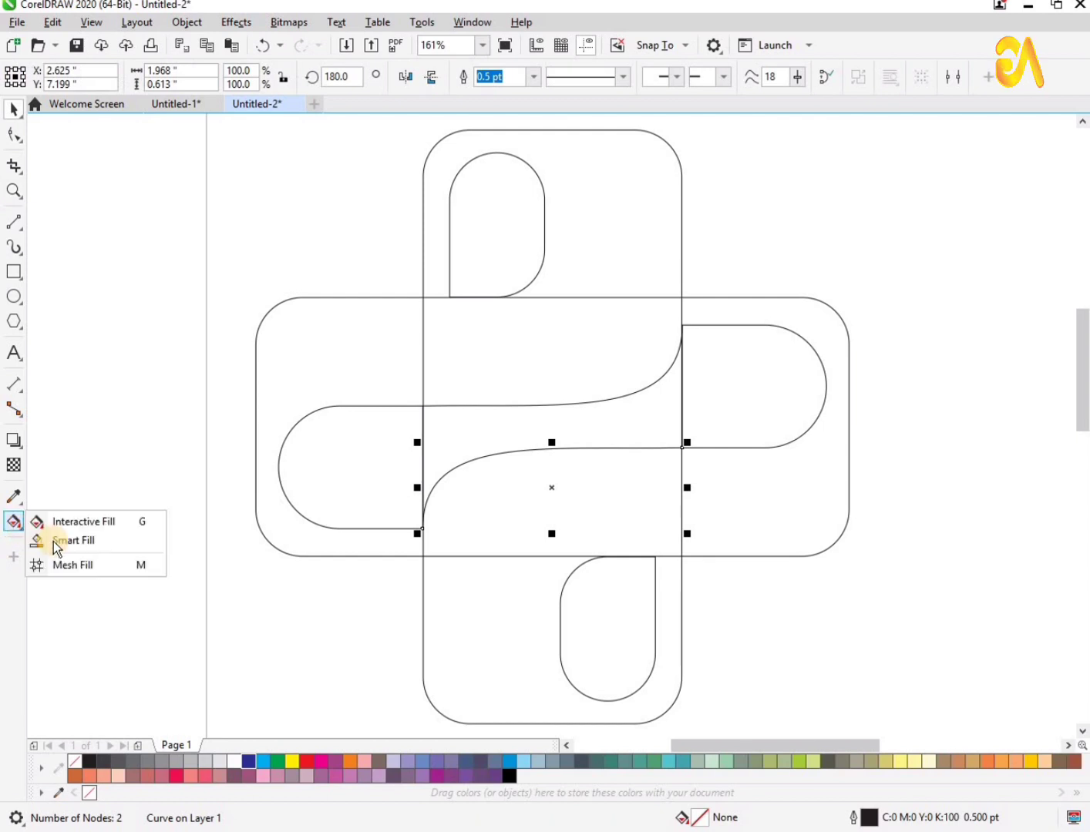
pyautogui.click(53, 540)
pyautogui.click(395, 470)
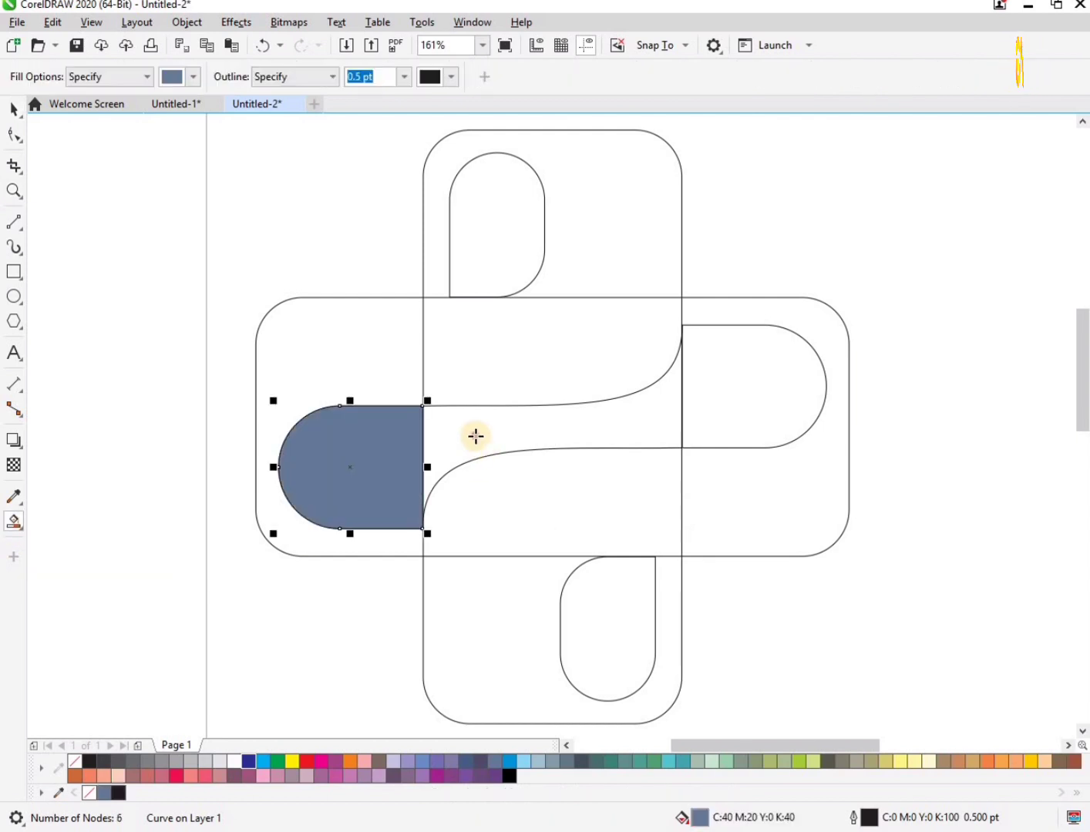
pyautogui.click(612, 445)
pyautogui.click(713, 409)
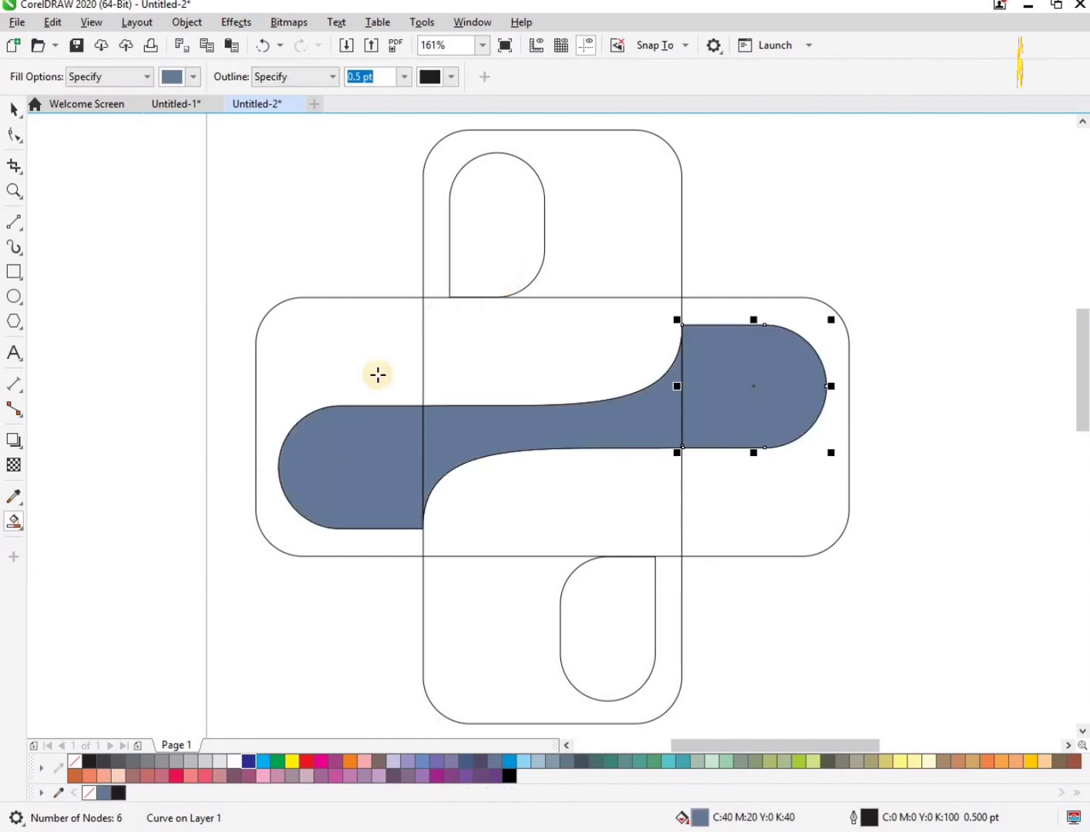
# - Weld the horizontal and vertical rounded rectangles into a single cross-shaped outline
pyautogui.scroll(-2, 504, 293)
pyautogui.press('z')
pyautogui.moveTo(248, 505); pyautogui.dragTo(868, 165)
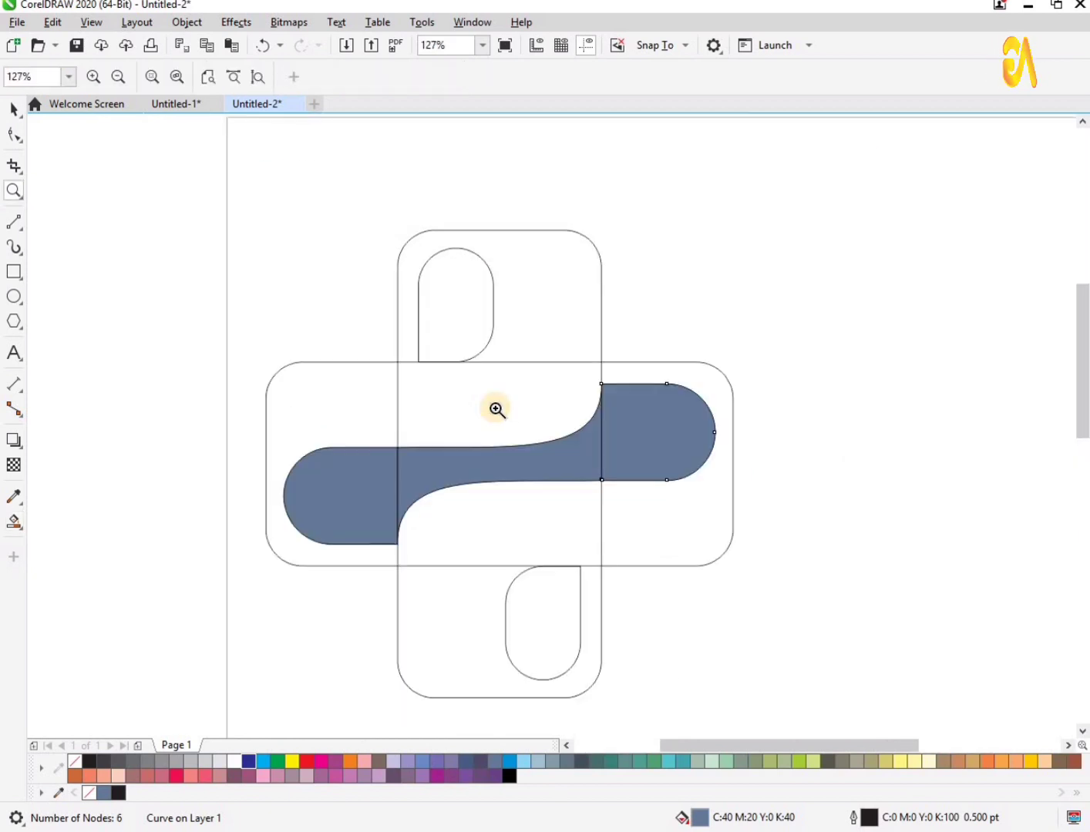
pyautogui.scroll(-2, 493, 409)
pyautogui.press('z')
pyautogui.moveTo(257, 309); pyautogui.dragTo(771, 573)
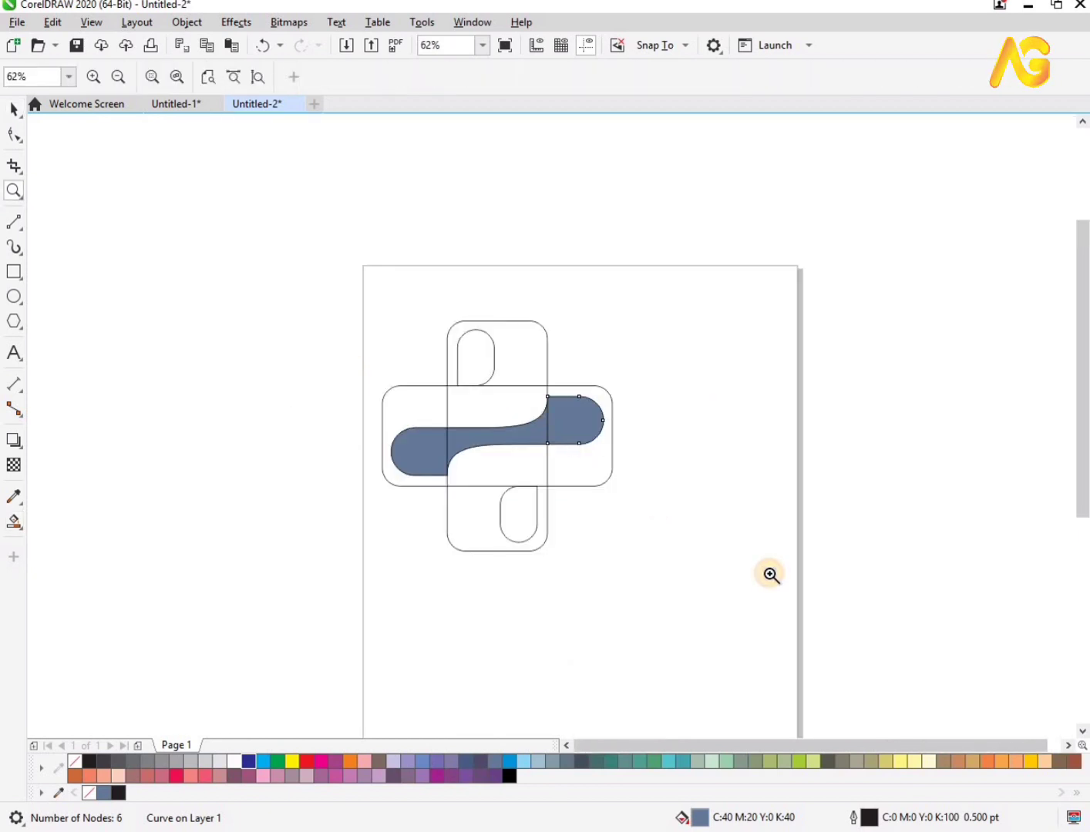
pyautogui.press('space')
pyautogui.click(418, 313)
pyautogui.keyDown('shift'); pyautogui.click(381, 316); pyautogui.keyUp('shift')
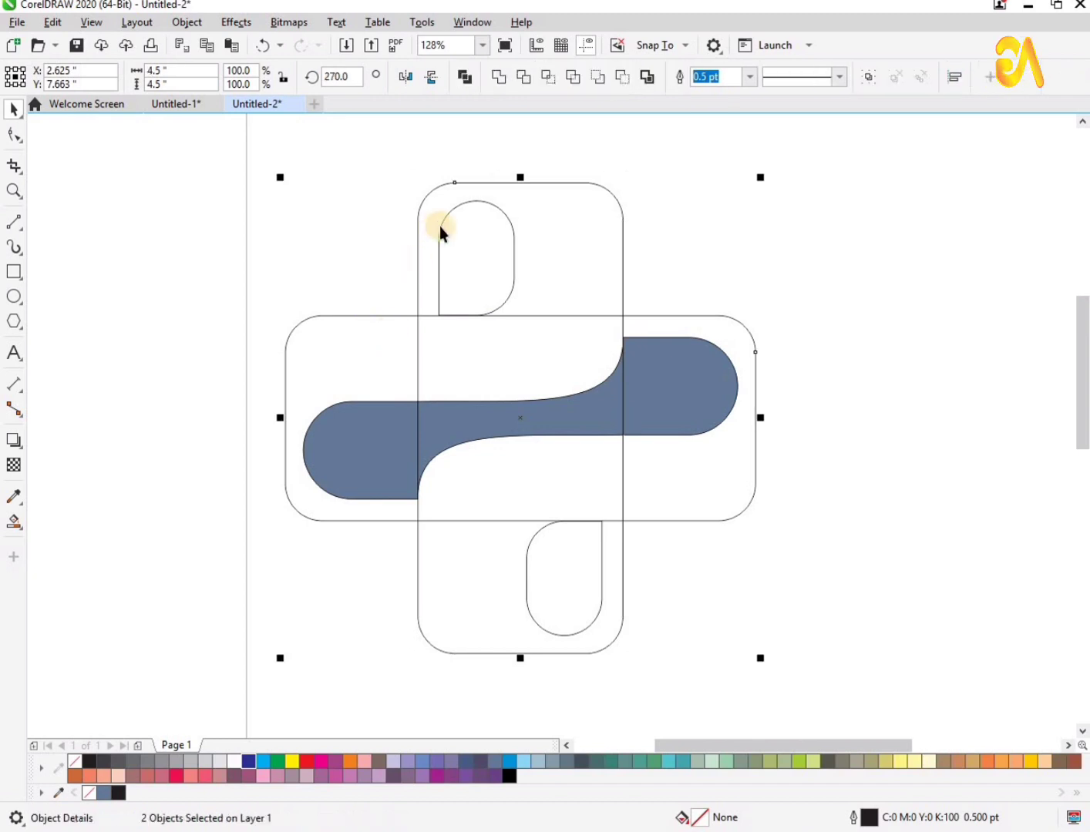
pyautogui.click(499, 76)
# - Select the three blue-grey pieces and weld them into one continuous band across the cross
pyautogui.press('z')
pyautogui.moveTo(201, 204); pyautogui.dragTo(984, 633)
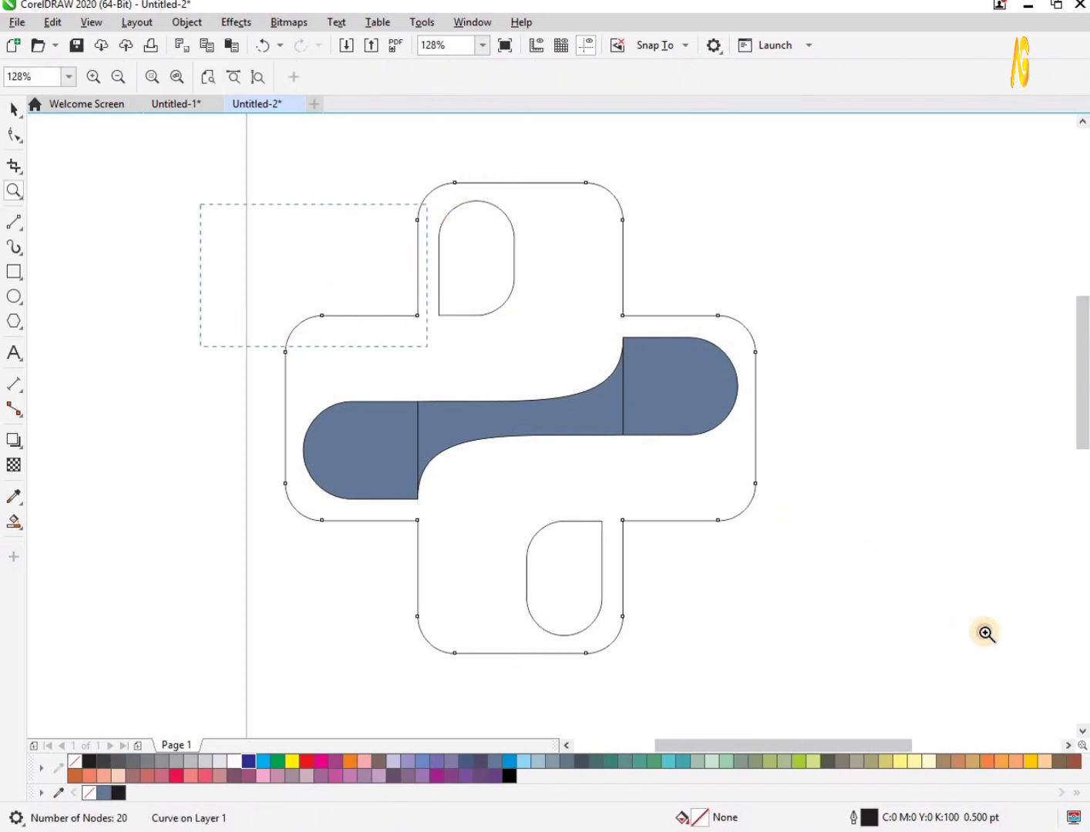
pyautogui.press('space')
pyautogui.click(686, 417)
pyautogui.keyDown('shift'); pyautogui.click(464, 426); pyautogui.keyUp('shift')
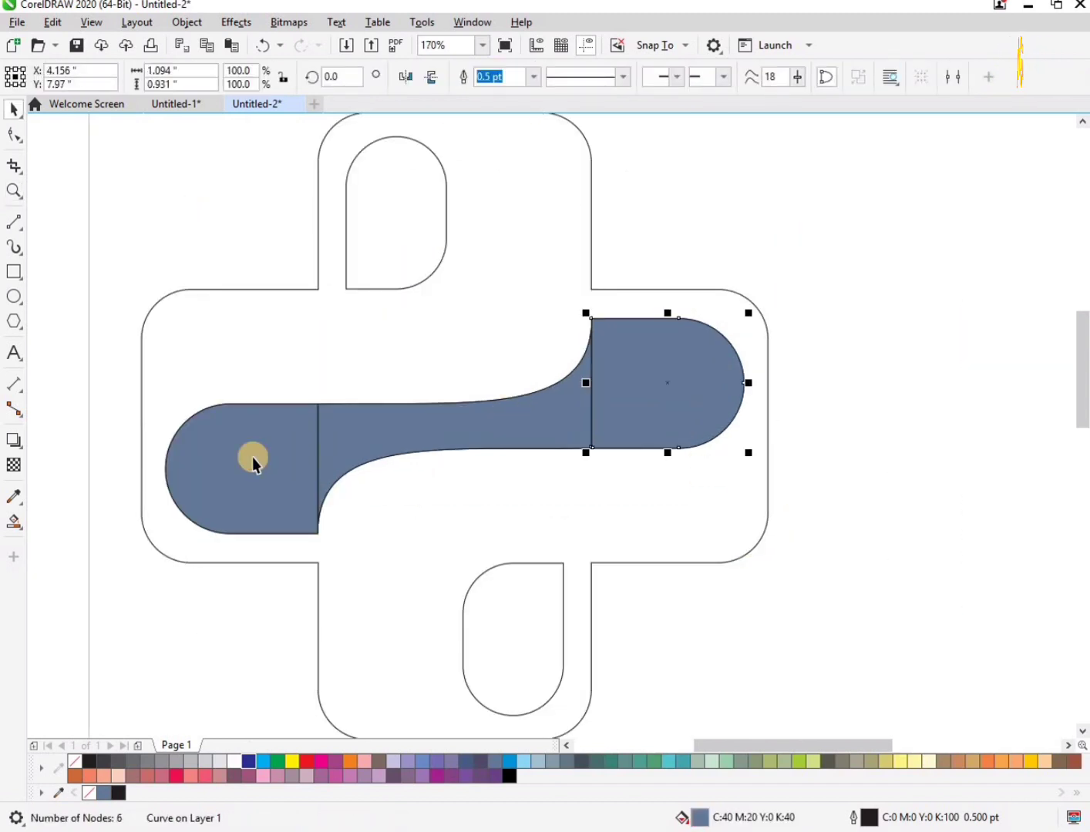
pyautogui.keyDown('shift'); pyautogui.click(253, 457); pyautogui.keyUp('shift')
pyautogui.moveTo(253, 455); pyautogui.dragTo(239, 286)
pyautogui.hotkey('ctrl', 'z')
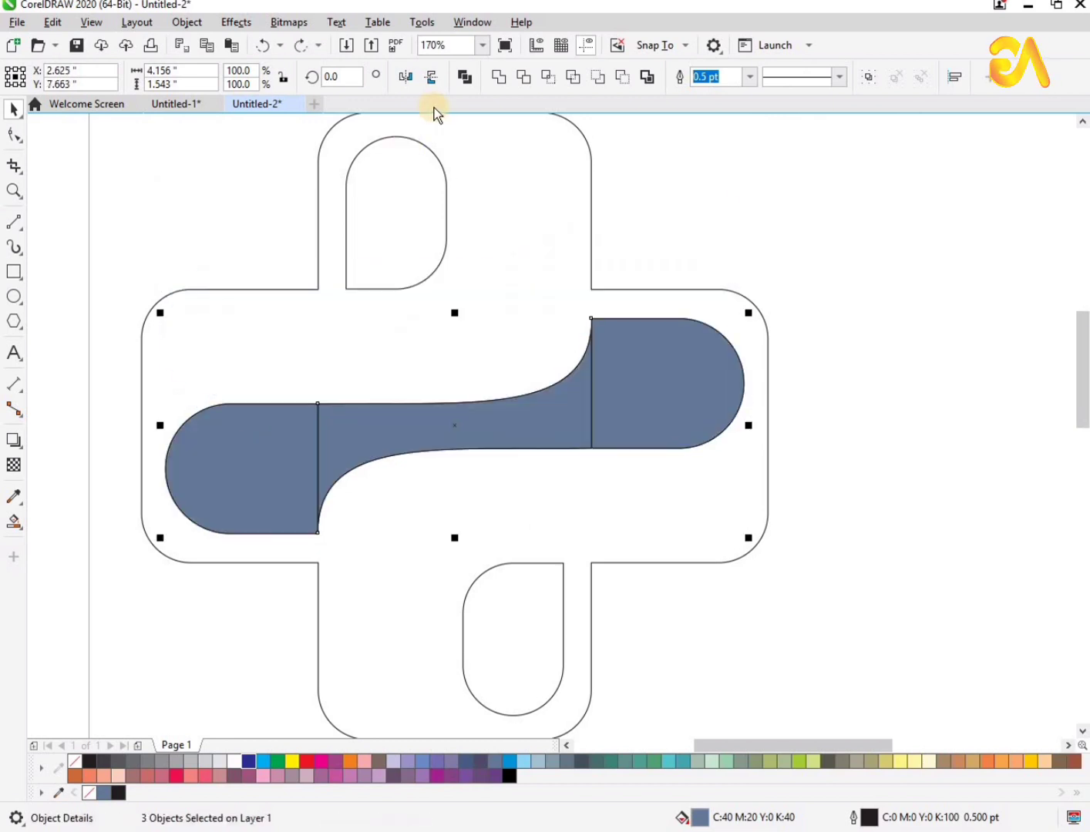
pyautogui.click(498, 76)
# - Select the leftover construction outlines around the blue-grey band and delete them
pyautogui.moveTo(931, 248); pyautogui.dragTo(503, 477)
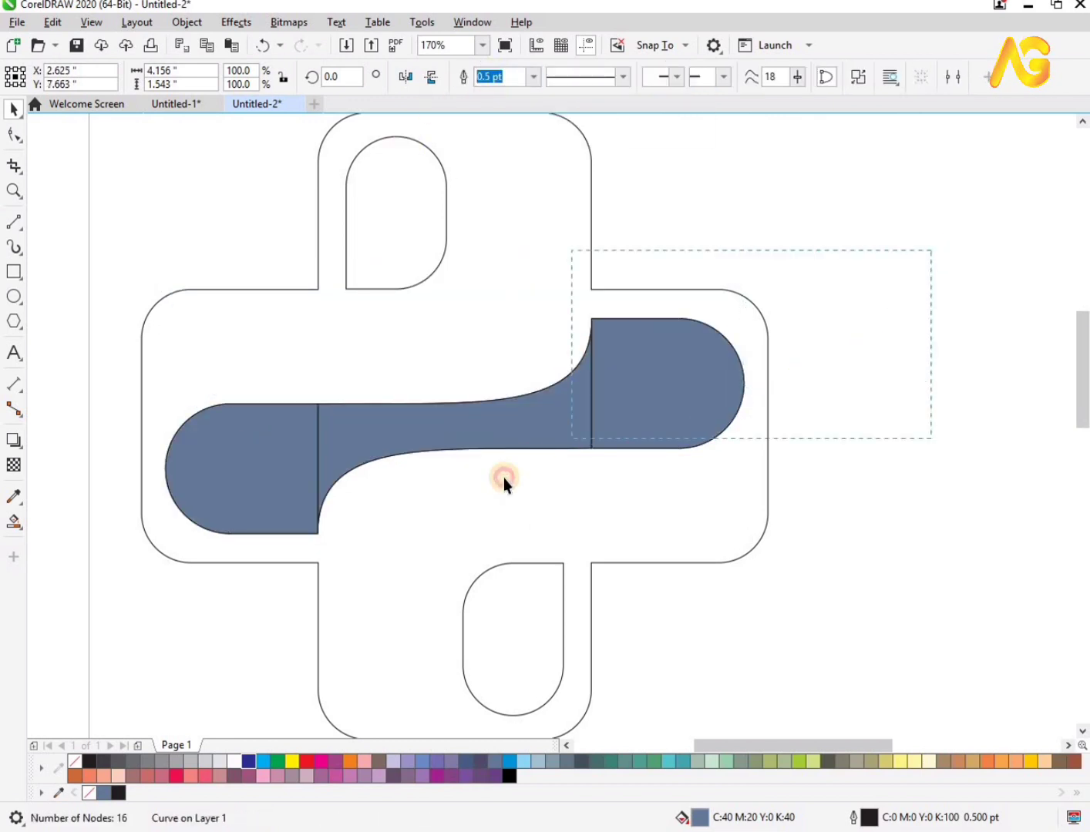
pyautogui.moveTo(97, 323); pyautogui.dragTo(342, 621)
pyautogui.click(449, 414)
pyautogui.moveTo(450, 414); pyautogui.dragTo(455, 353)
pyautogui.hotkey('ctrl', 'z')
pyautogui.moveTo(260, 324); pyautogui.dragTo(625, 541)
pyautogui.click(763, 390)
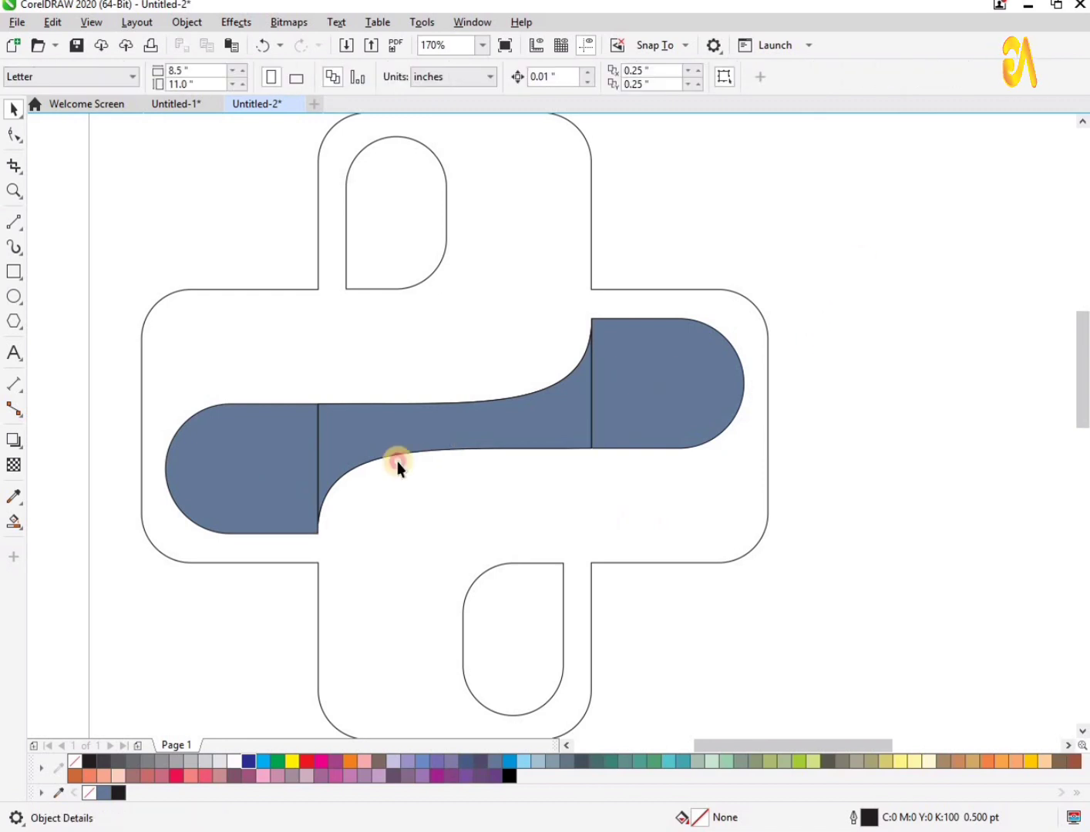
pyautogui.moveTo(265, 474); pyautogui.dragTo(610, 635)
pyautogui.press('Delete')
# - Fill the cross-shaped outline with Deep Yellow (C0 M20 Y100 K0)
pyautogui.press('F3')
pyautogui.press('F2')
pyautogui.press('F4')
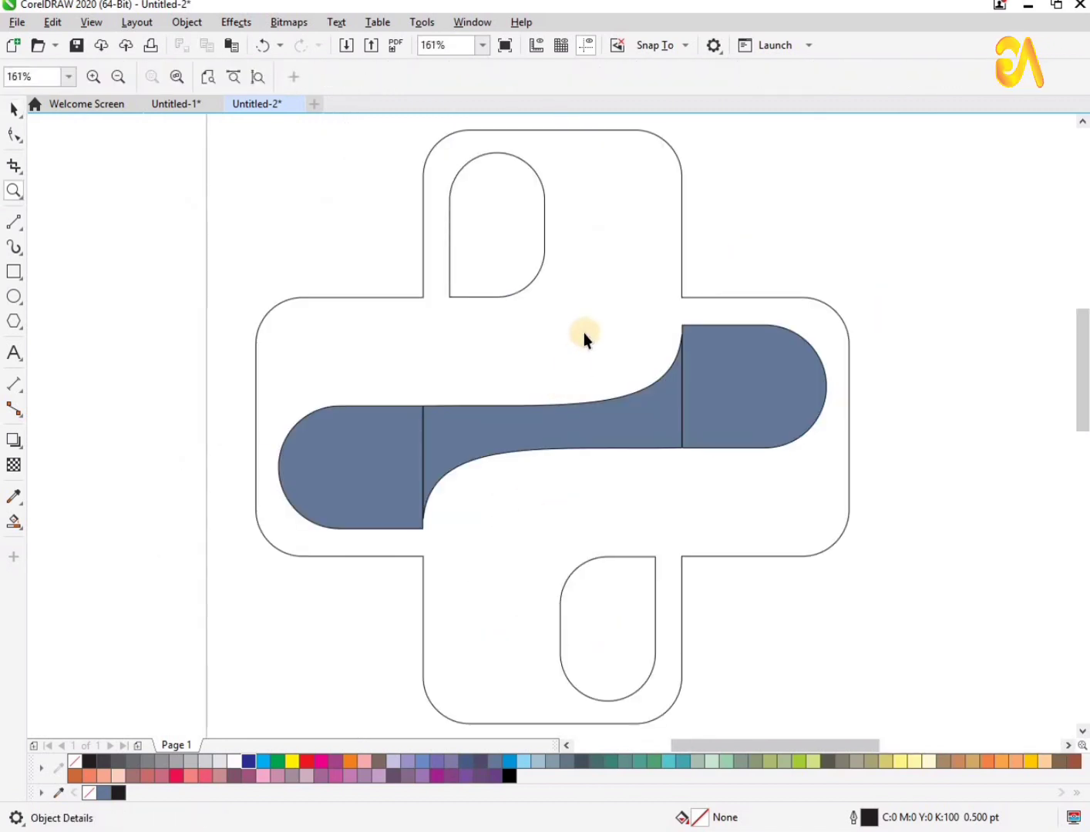
pyautogui.click(389, 524)
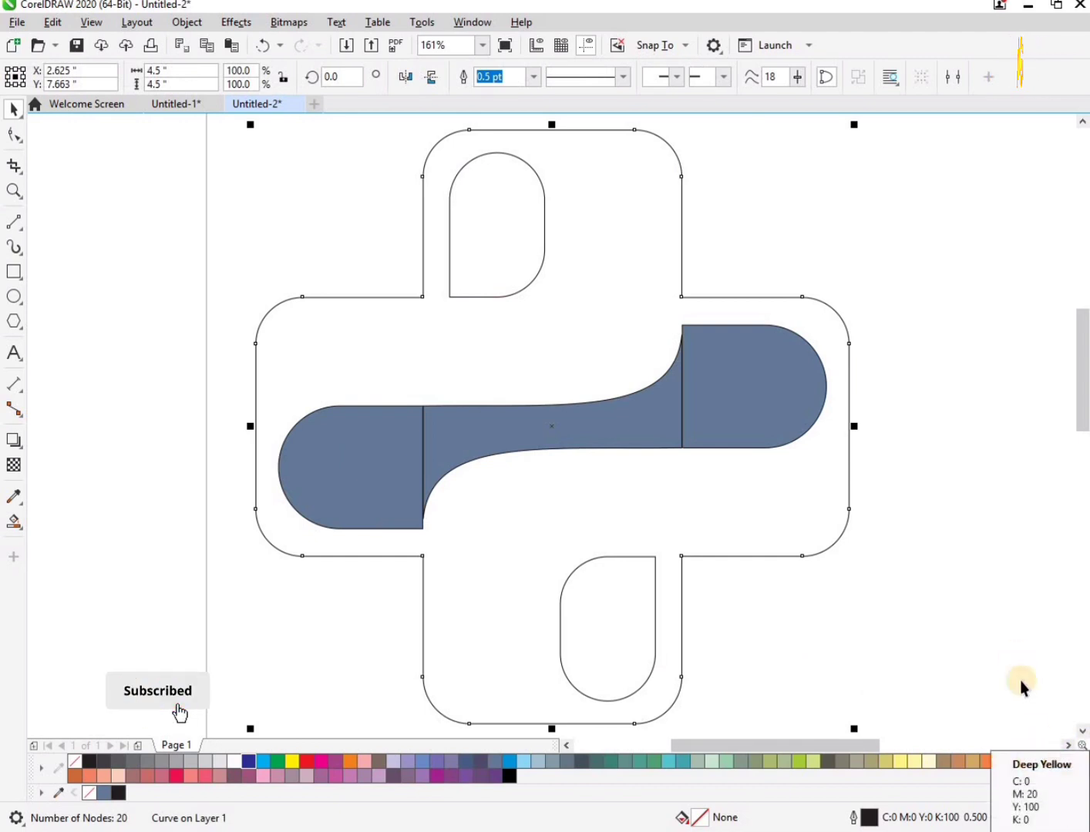
pyautogui.click(1032, 761)
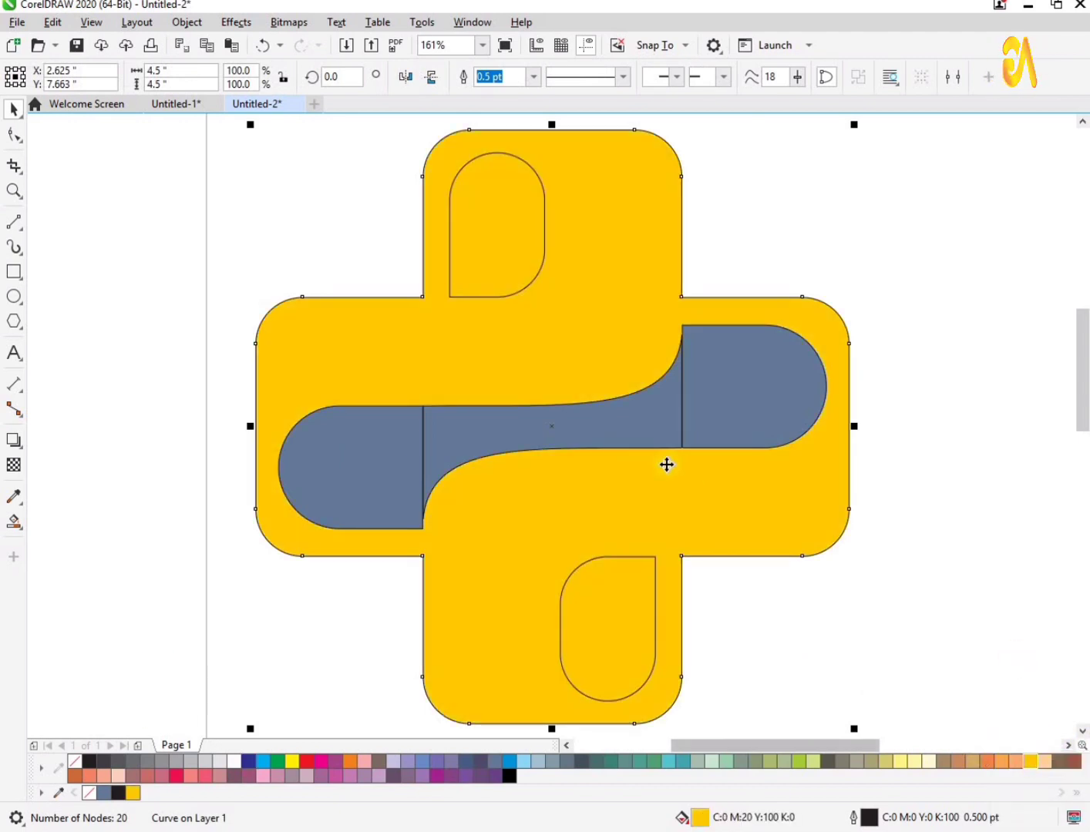
# - Apply a fountain fill down the yellow cross with the Interactive Fill tool and switch it to an elliptical gradient
pyautogui.press('F3')
pyautogui.press('z')
pyautogui.moveTo(281, 244); pyautogui.dragTo(924, 637)
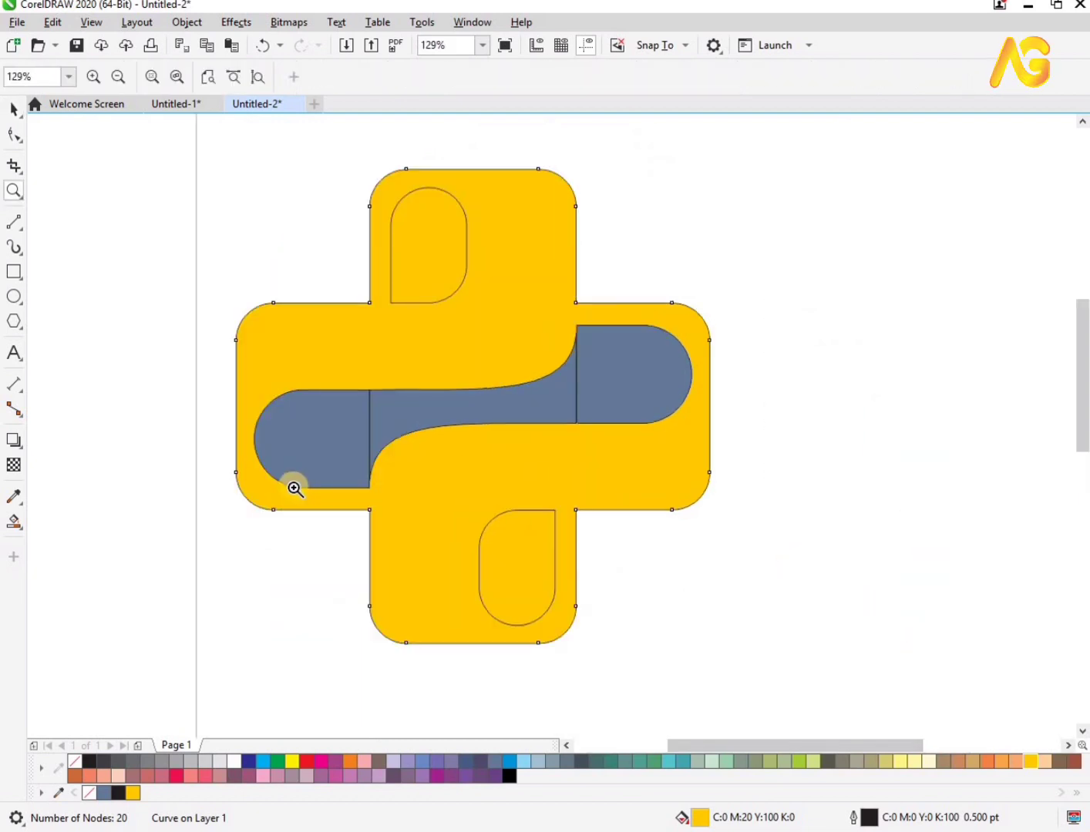
pyautogui.press('space')
pyautogui.click(15, 522)
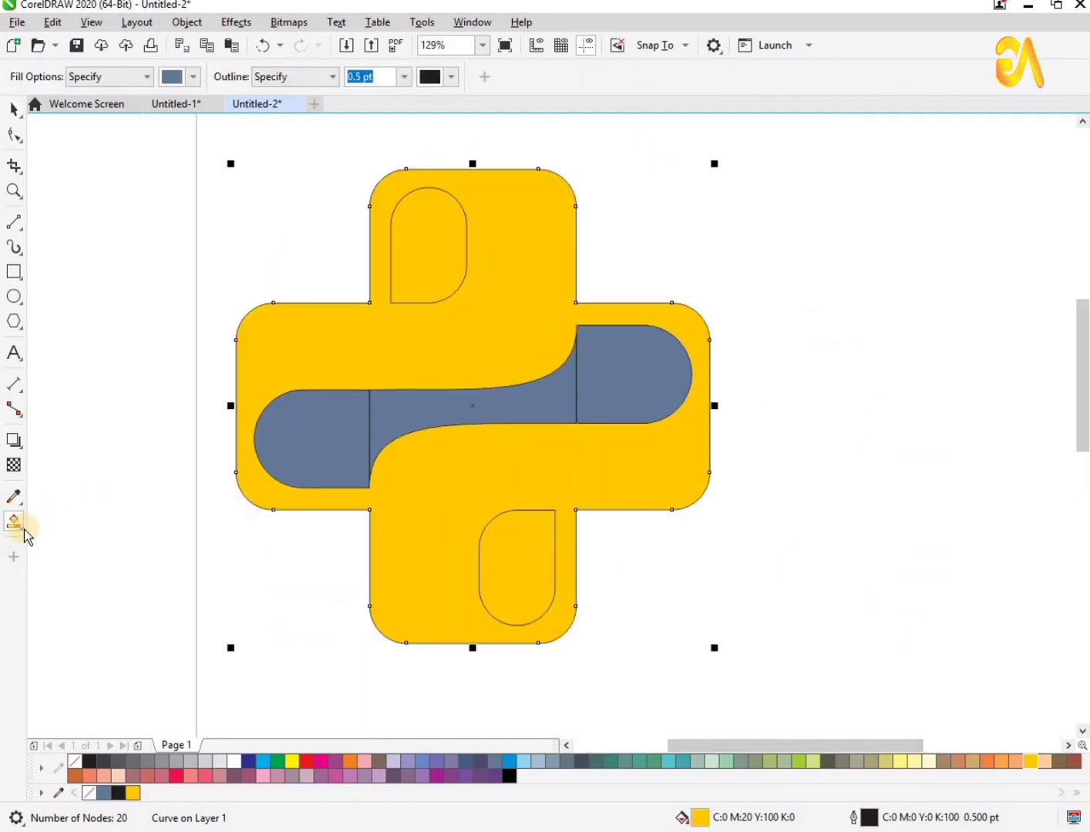
pyautogui.click(21, 527)
pyautogui.click(69, 520)
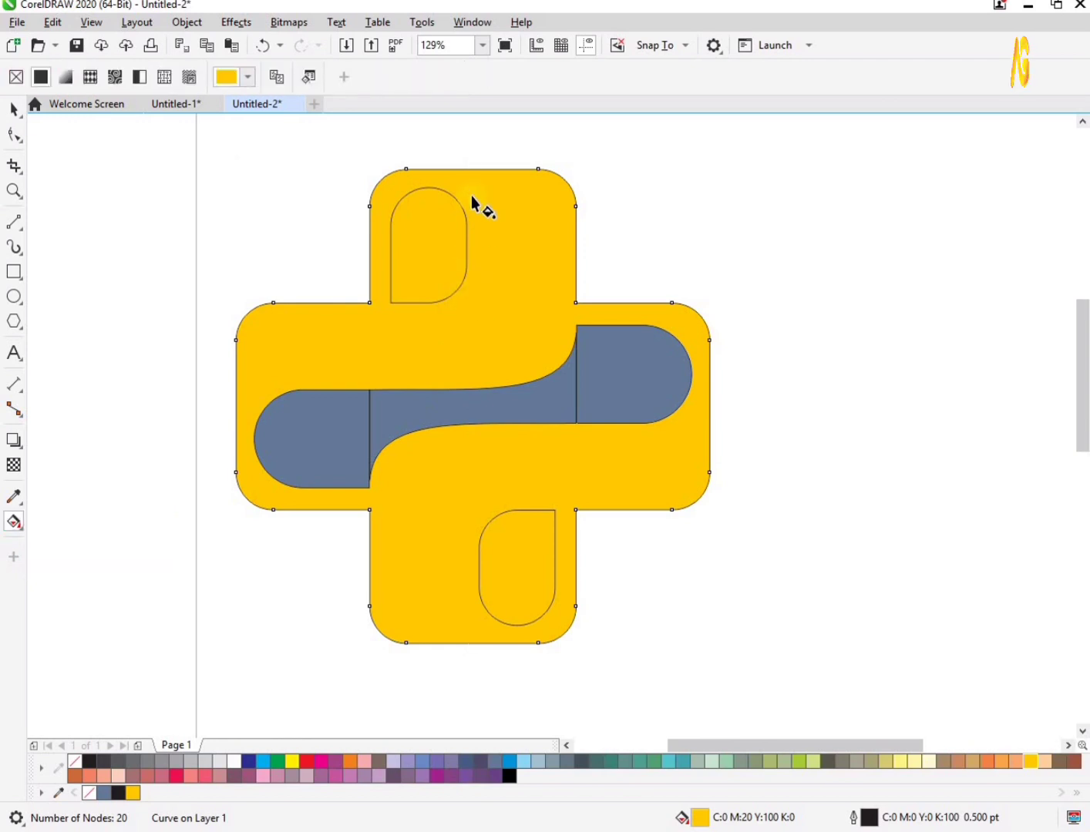
pyautogui.moveTo(496, 561); pyautogui.dragTo(471, 631)
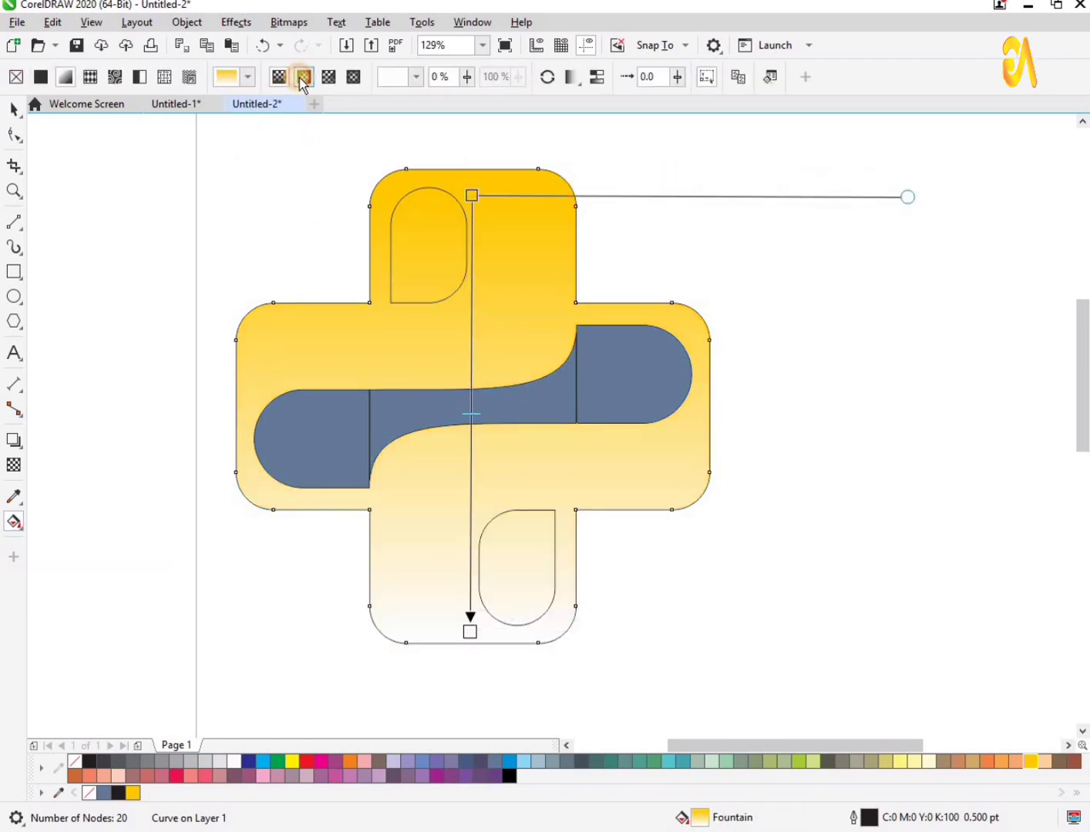
pyautogui.click(302, 77)
# - Set the centre colour of the cross's elliptical gradient to bright yellow sampled from the colour palette
pyautogui.click(470, 413)
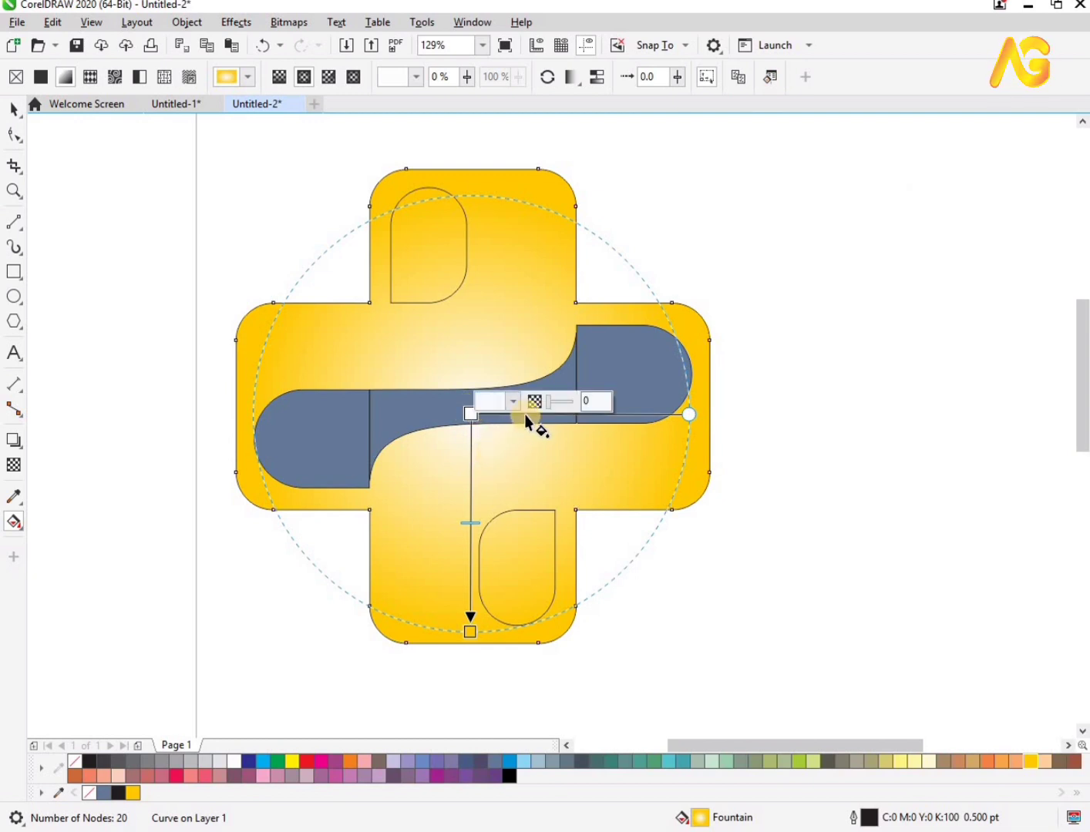
pyautogui.click(638, 654)
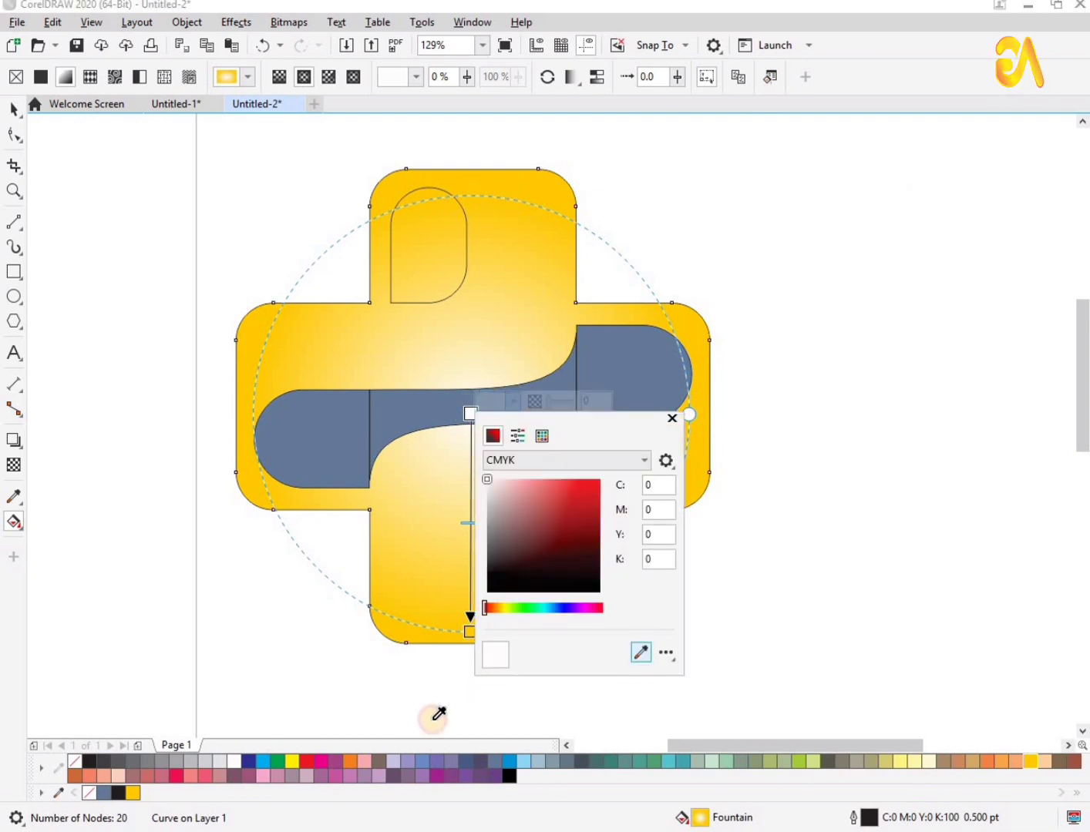
pyautogui.click(290, 761)
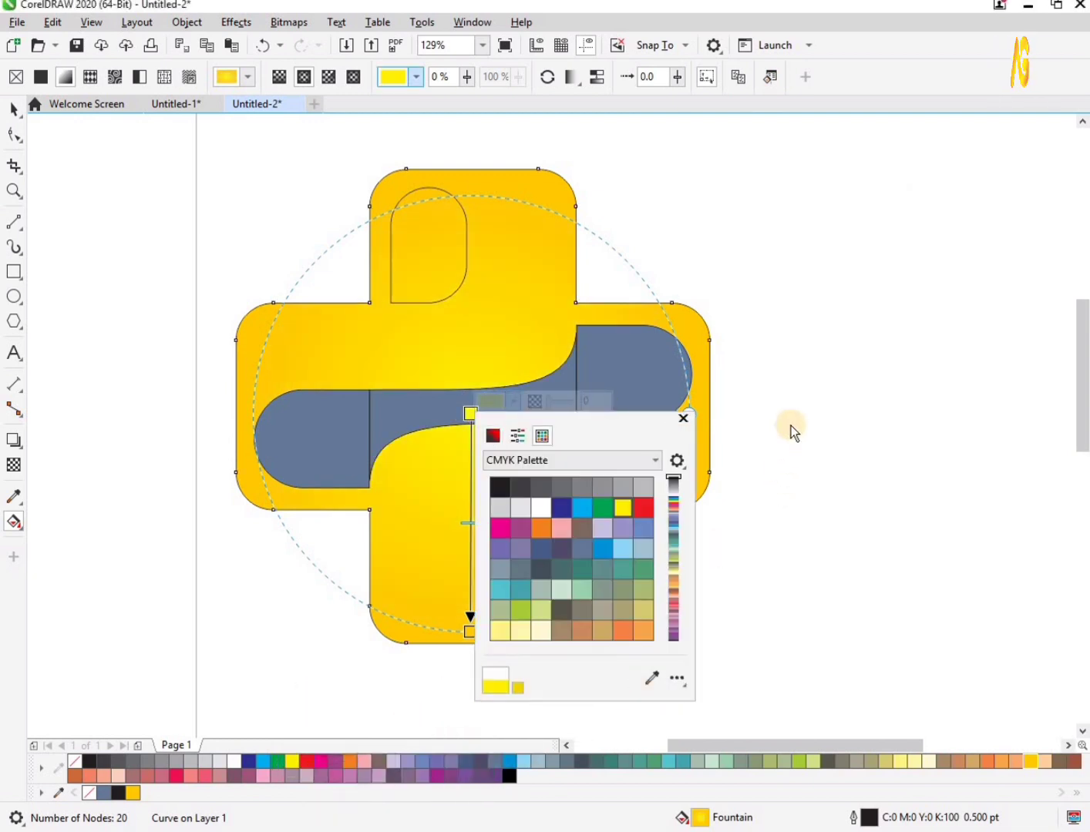
pyautogui.click(791, 426)
# - Shrink the cross's elliptical gradient slightly and add a bright yellow colour stop at 45% between its centre and edge
pyautogui.moveTo(471, 618); pyautogui.dragTo(476, 602)
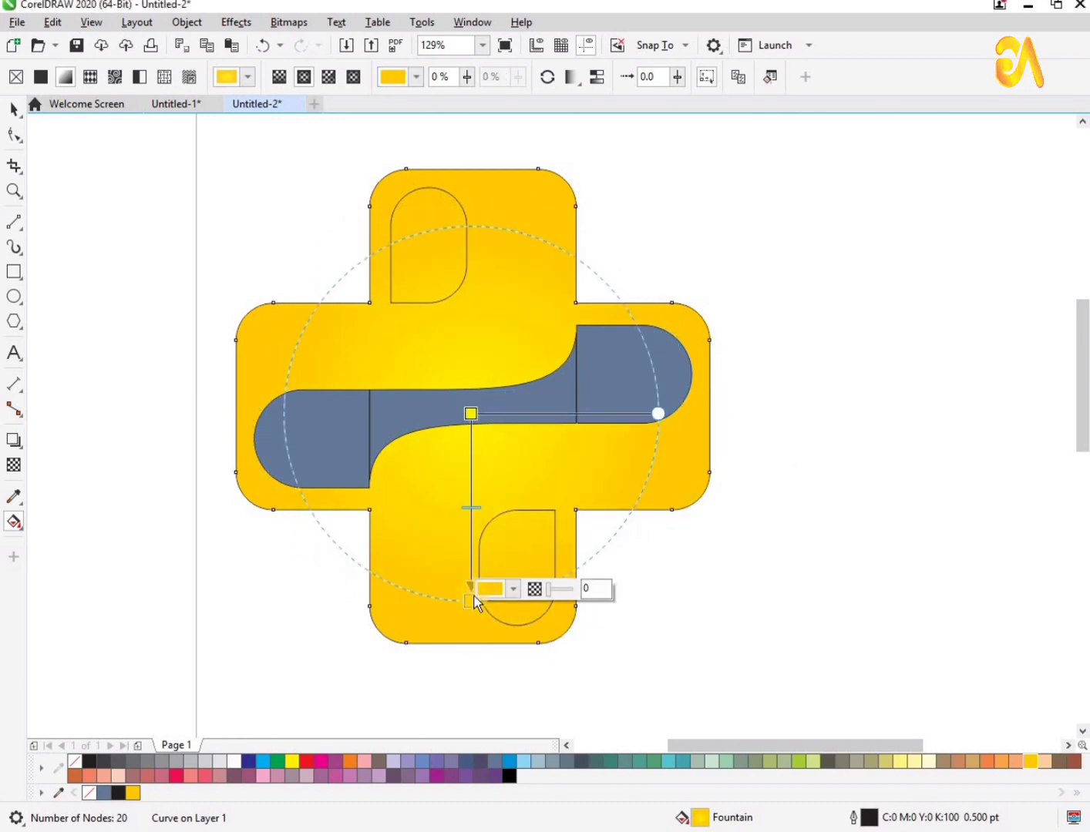
pyautogui.doubleClick(470, 517)
pyautogui.click(484, 503)
pyautogui.click(640, 756)
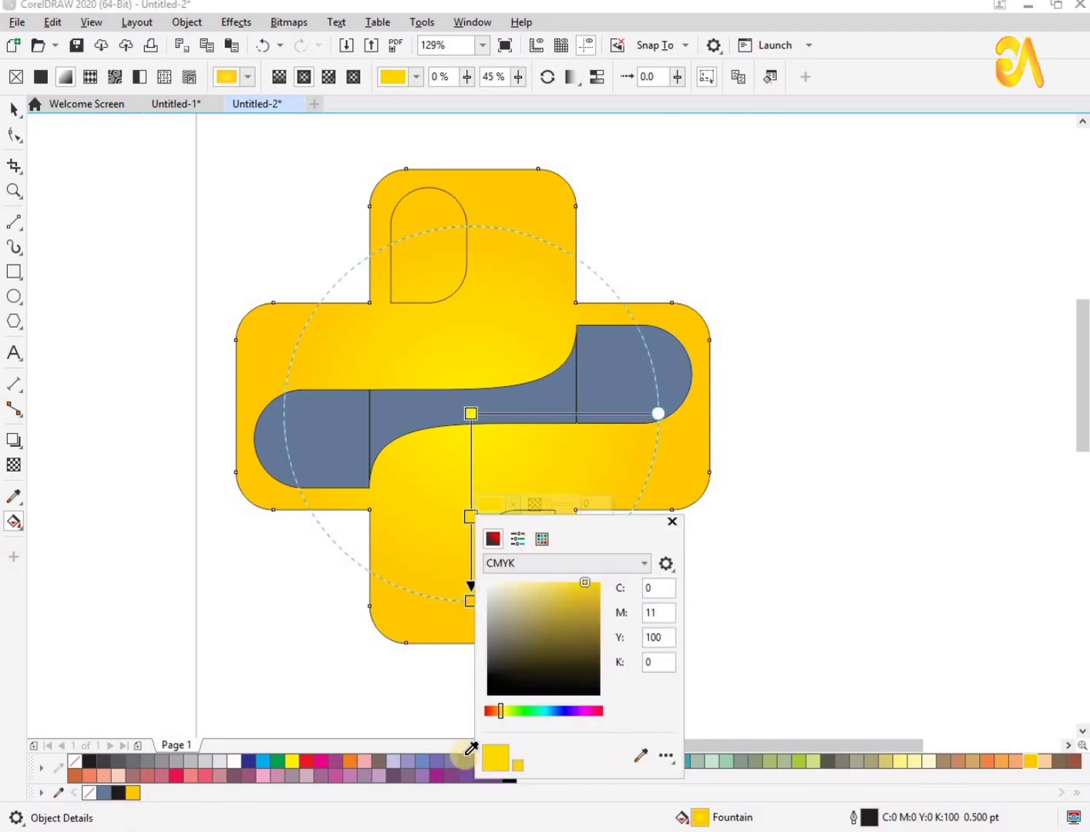
pyautogui.click(292, 761)
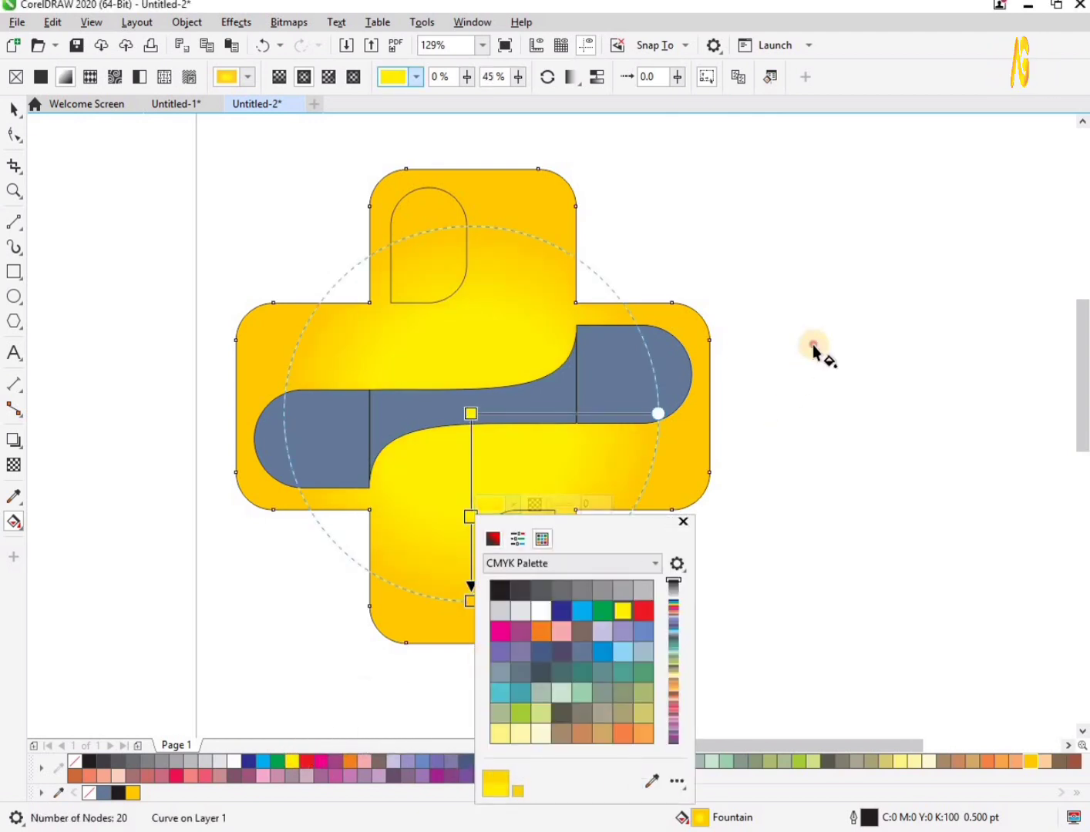
pyautogui.click(813, 346)
# - Pull the outer edge of the cross's elliptical gradient slightly further toward its centre
pyautogui.scroll(-2, 803, 326)
pyautogui.press('z')
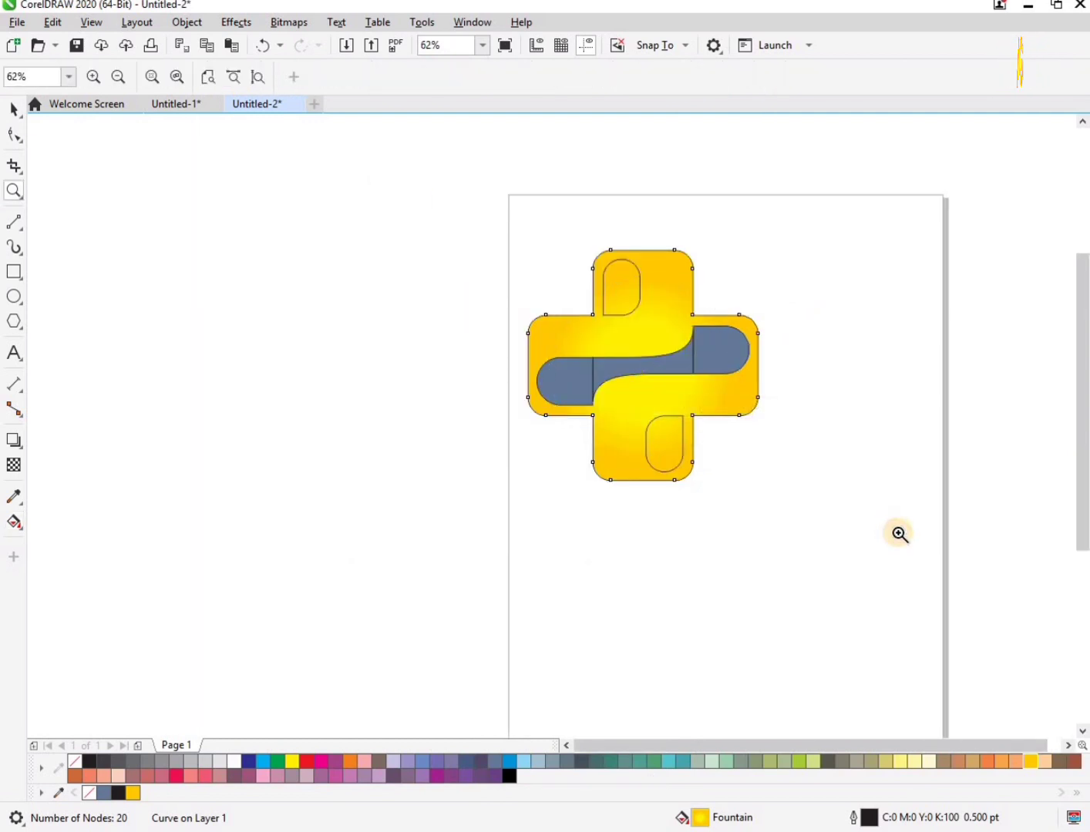
pyautogui.click(531, 313)
pyautogui.press('space')
pyautogui.press('F10')
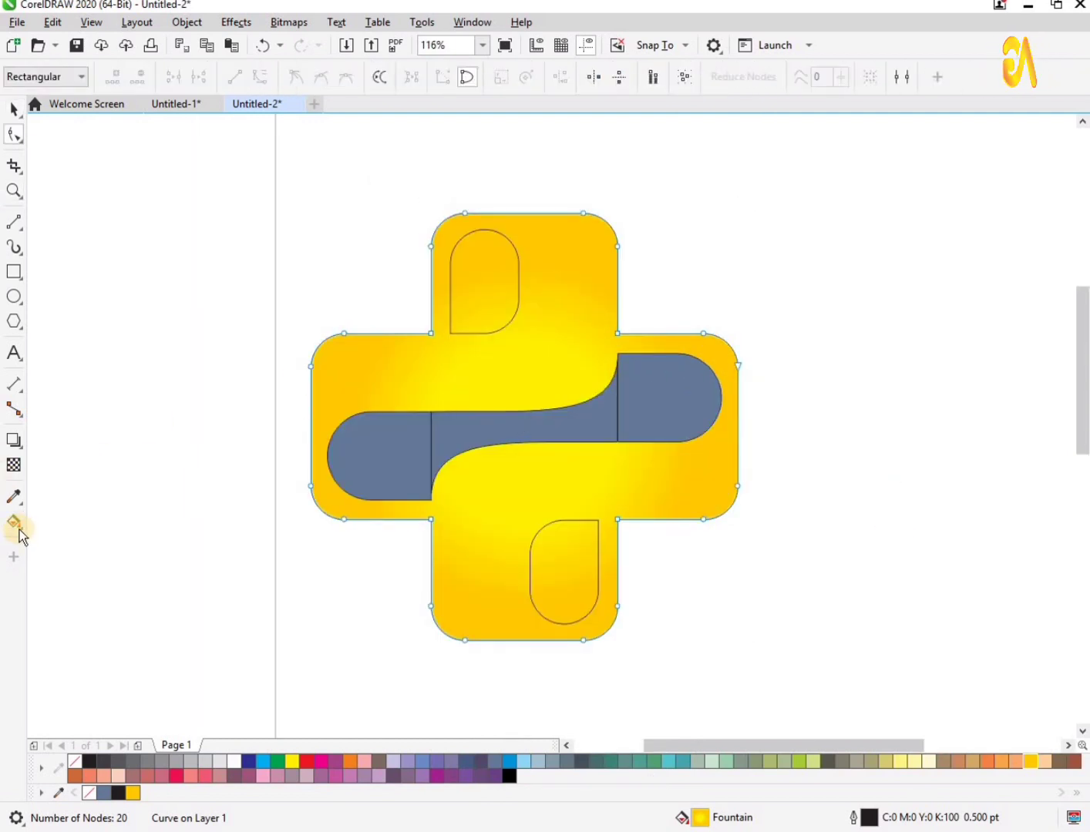
pyautogui.click(491, 441)
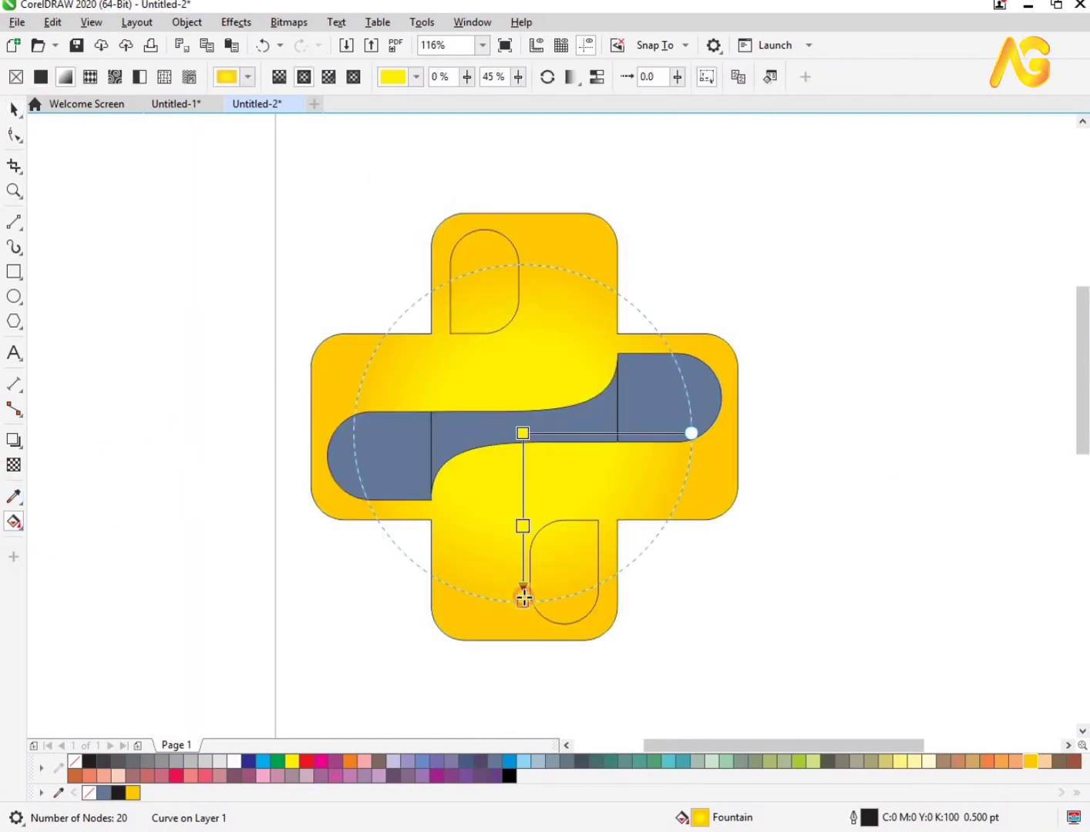
pyautogui.moveTo(524, 598); pyautogui.dragTo(518, 590)
# - Select the rounded tab in the cross's upper arm and fill it with red (C0 M100 Y100 K0)
pyautogui.press('F3')
pyautogui.press('z')
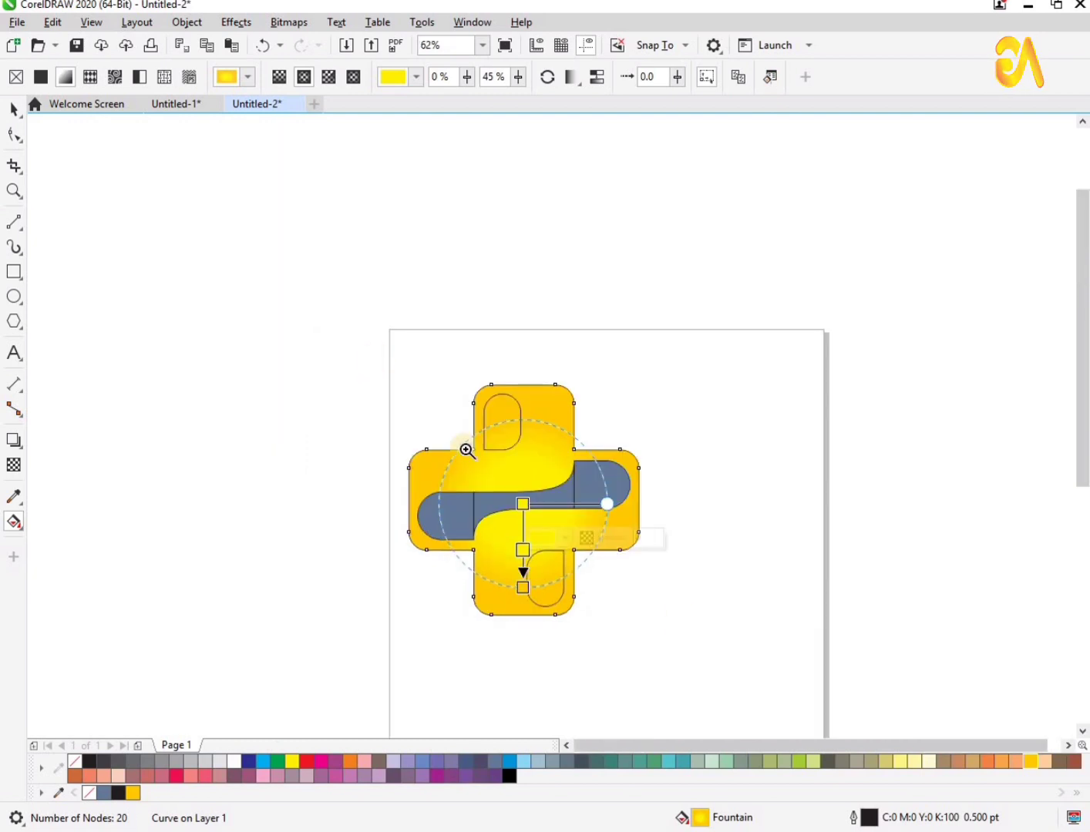
pyautogui.moveTo(375, 358); pyautogui.dragTo(795, 669)
pyautogui.press('space')
pyautogui.press('Tab')
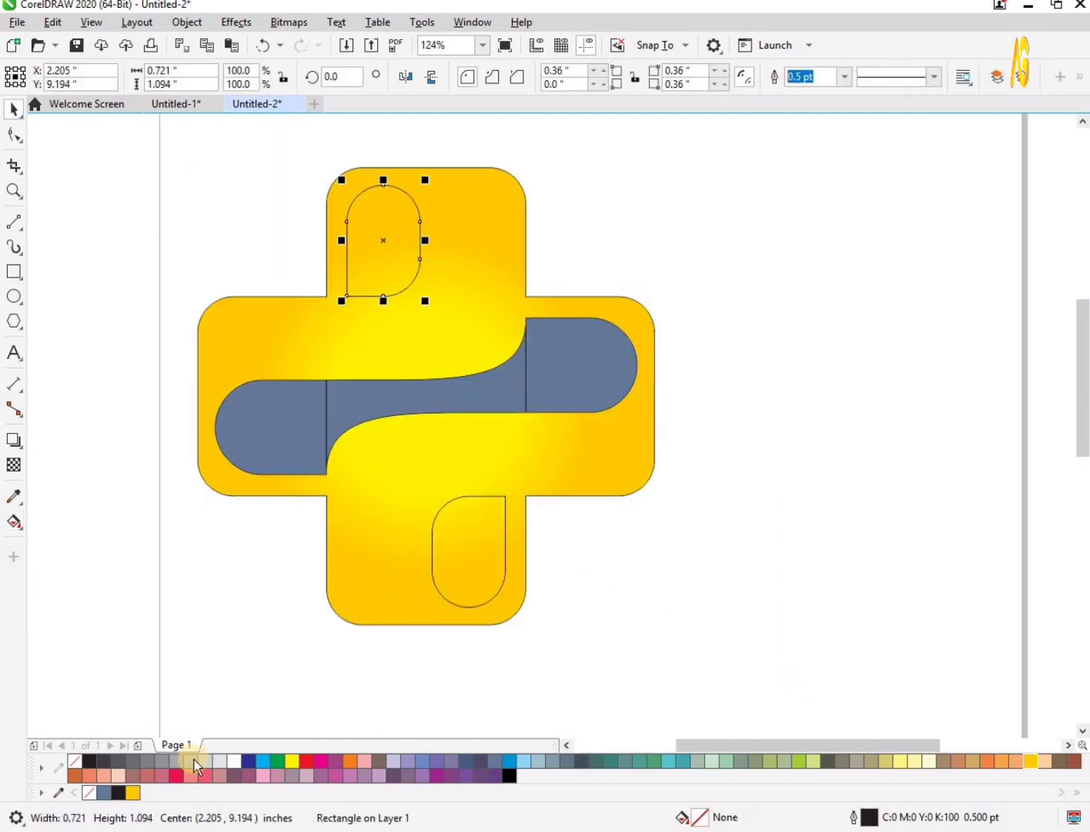
pyautogui.click(306, 762)
# - Apply a horizontal linear fountain fill across the red upper tab, running from its straight edge to its curved edge
pyautogui.press('z')
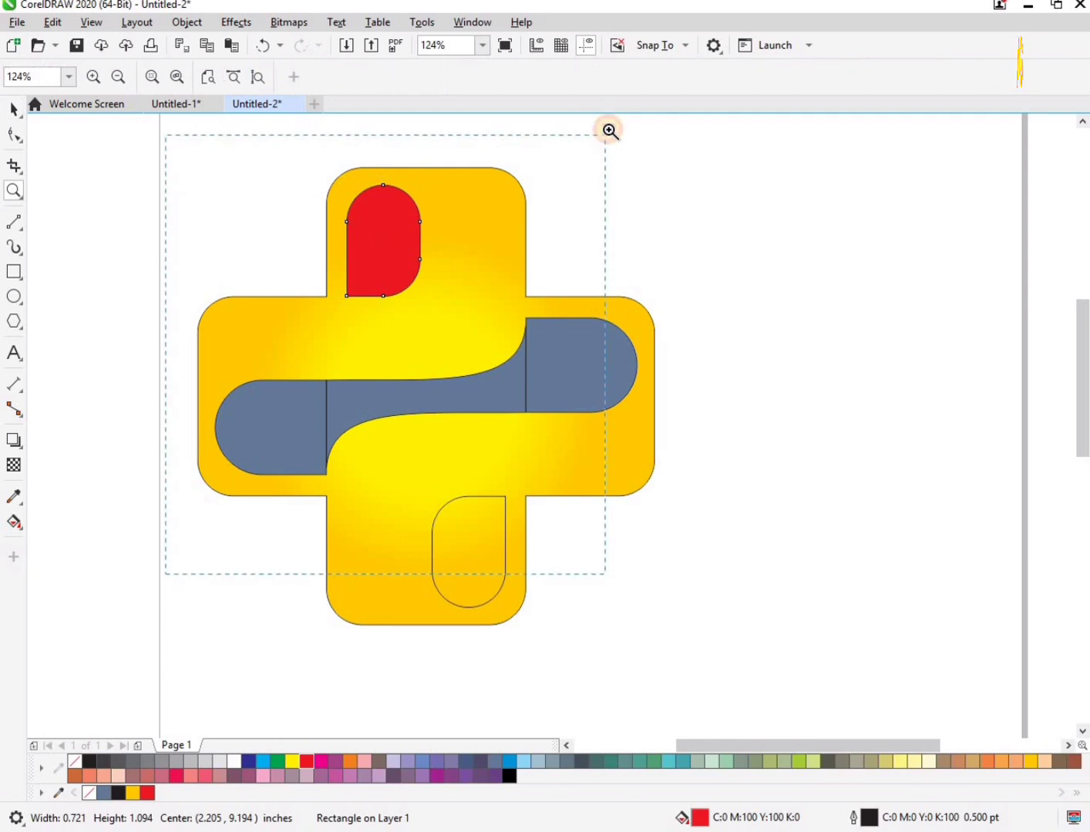
pyautogui.moveTo(608, 131); pyautogui.dragTo(608, 131)
pyautogui.press('space')
pyautogui.click(506, 276)
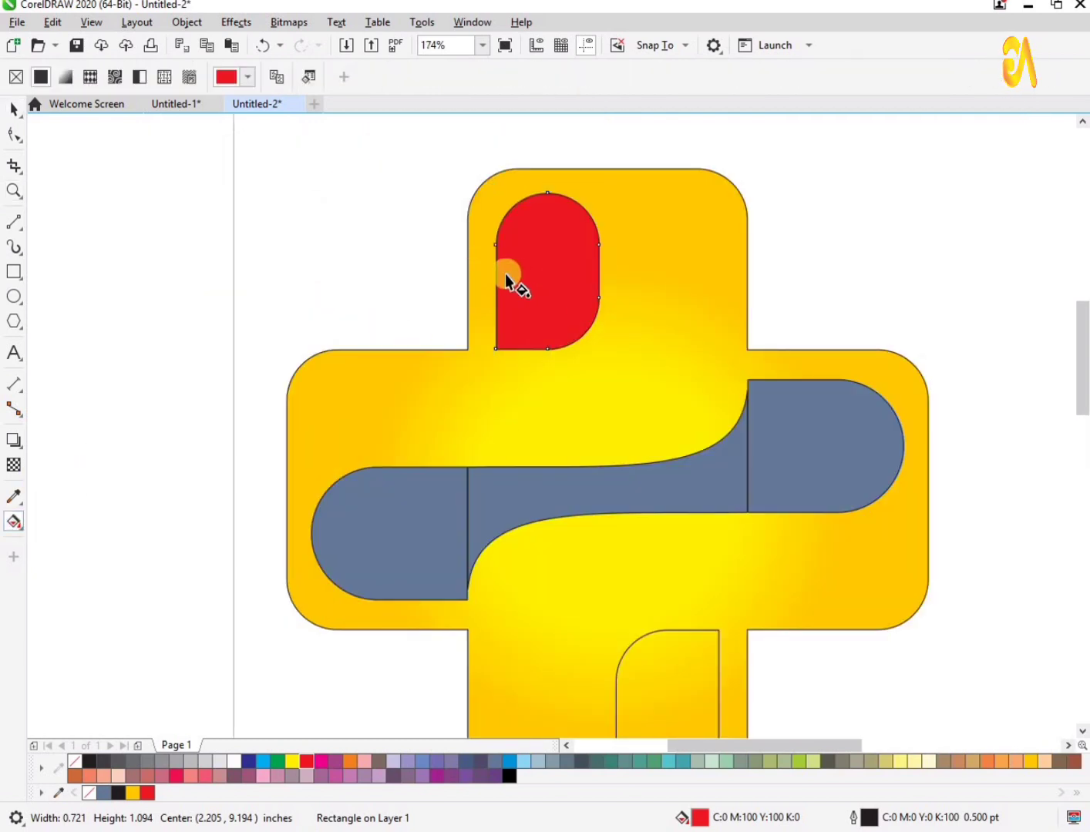
pyautogui.moveTo(500, 279); pyautogui.dragTo(590, 280)
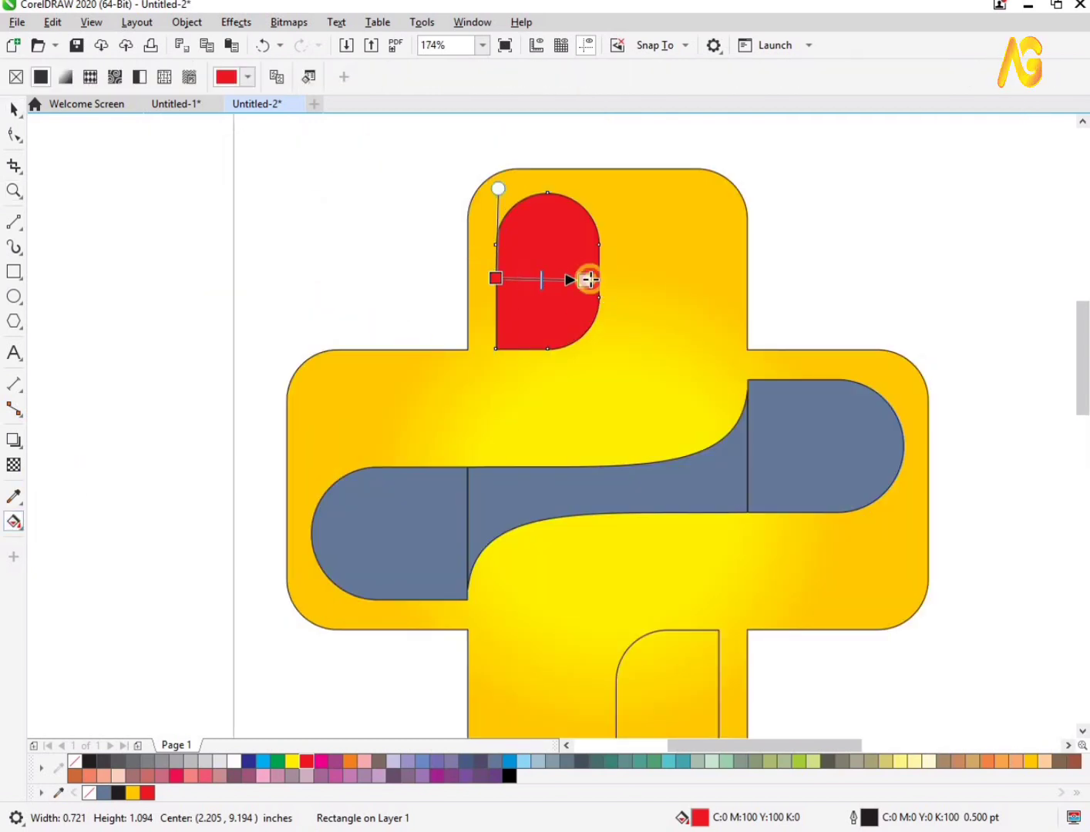
# - Set the upper tab's gradient end colour to dark red (C0 M100 Y100 K50) and shift the midpoint slightly toward the red end
pyautogui.click(528, 304)
pyautogui.click(685, 549)
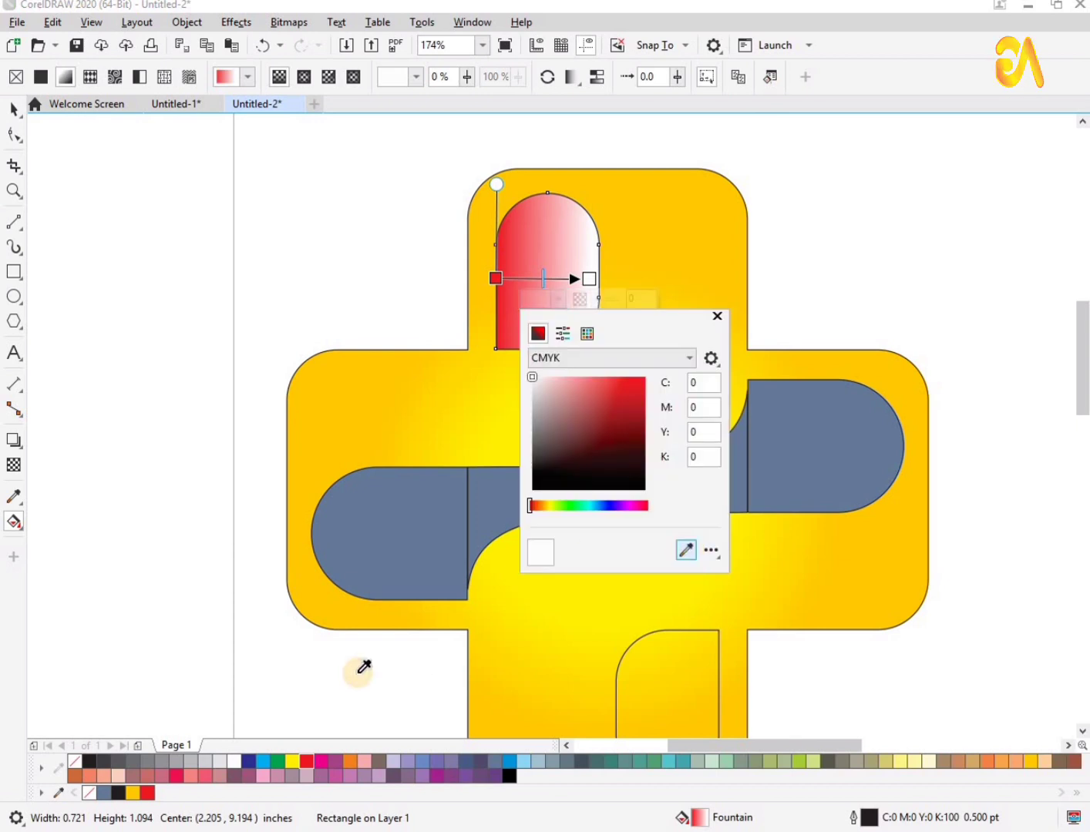
pyautogui.click(306, 762)
pyautogui.click(537, 333)
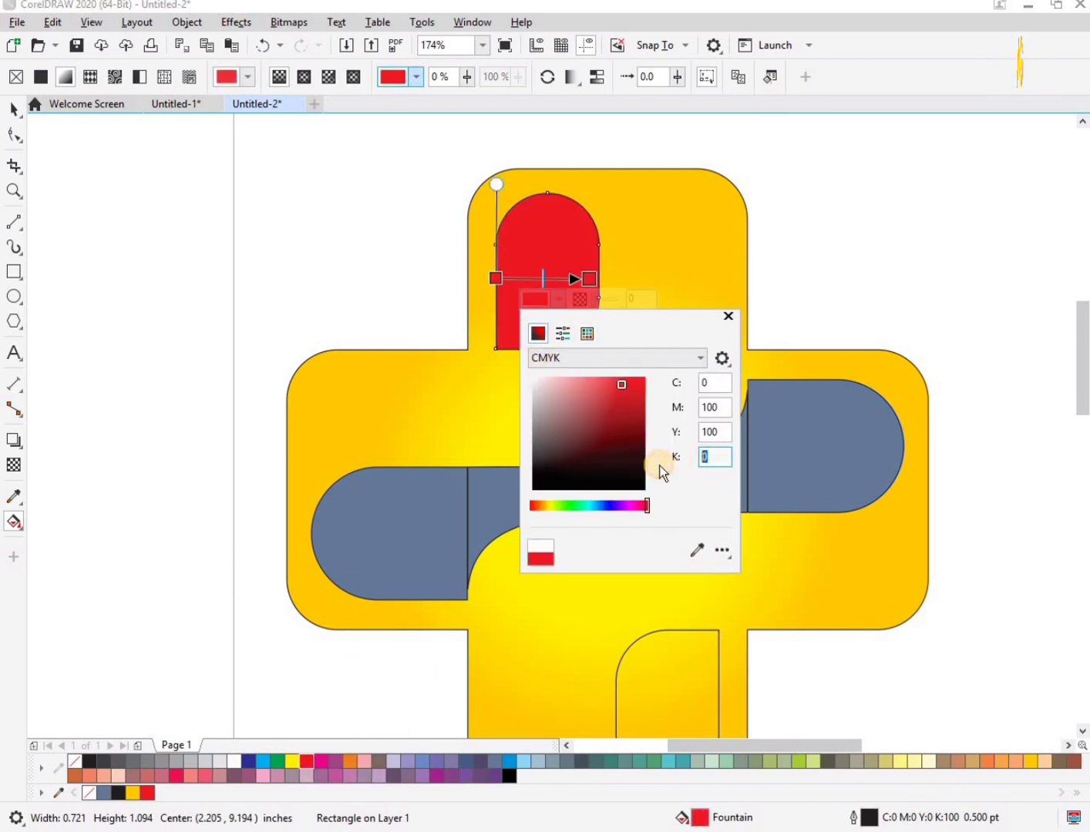
pyautogui.press('Return')
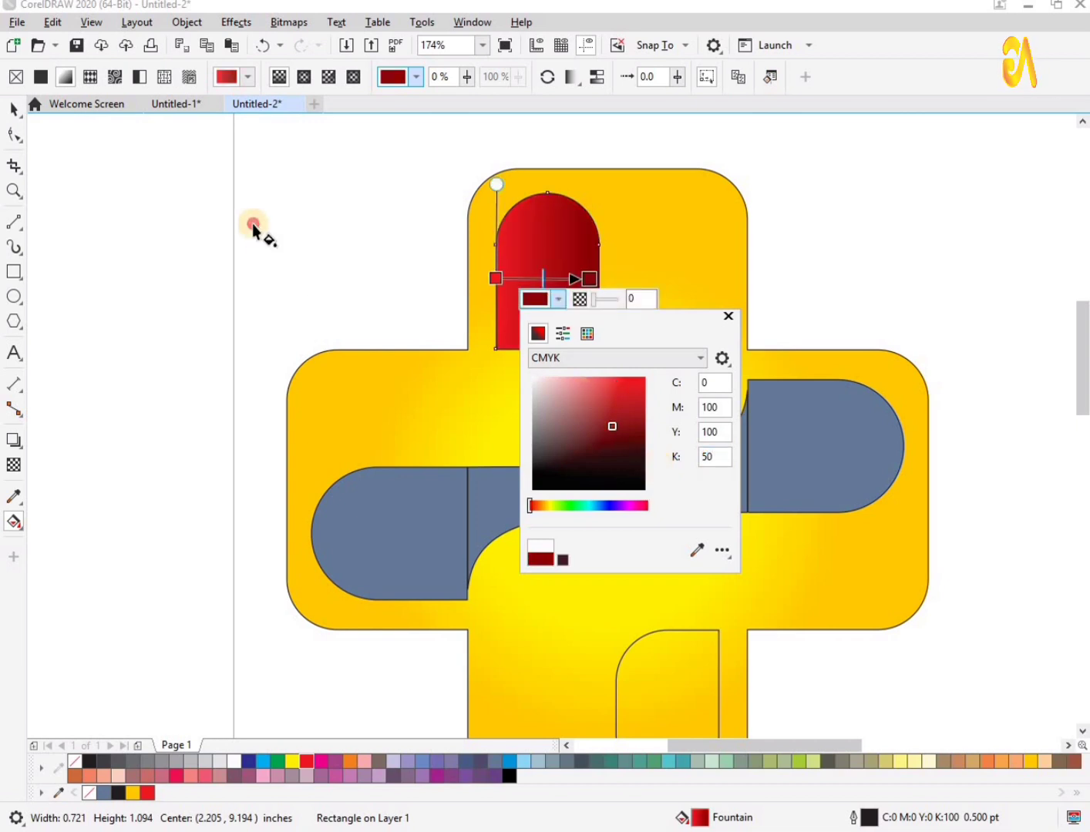
pyautogui.click(253, 225)
pyautogui.moveTo(543, 285); pyautogui.dragTo(539, 284)
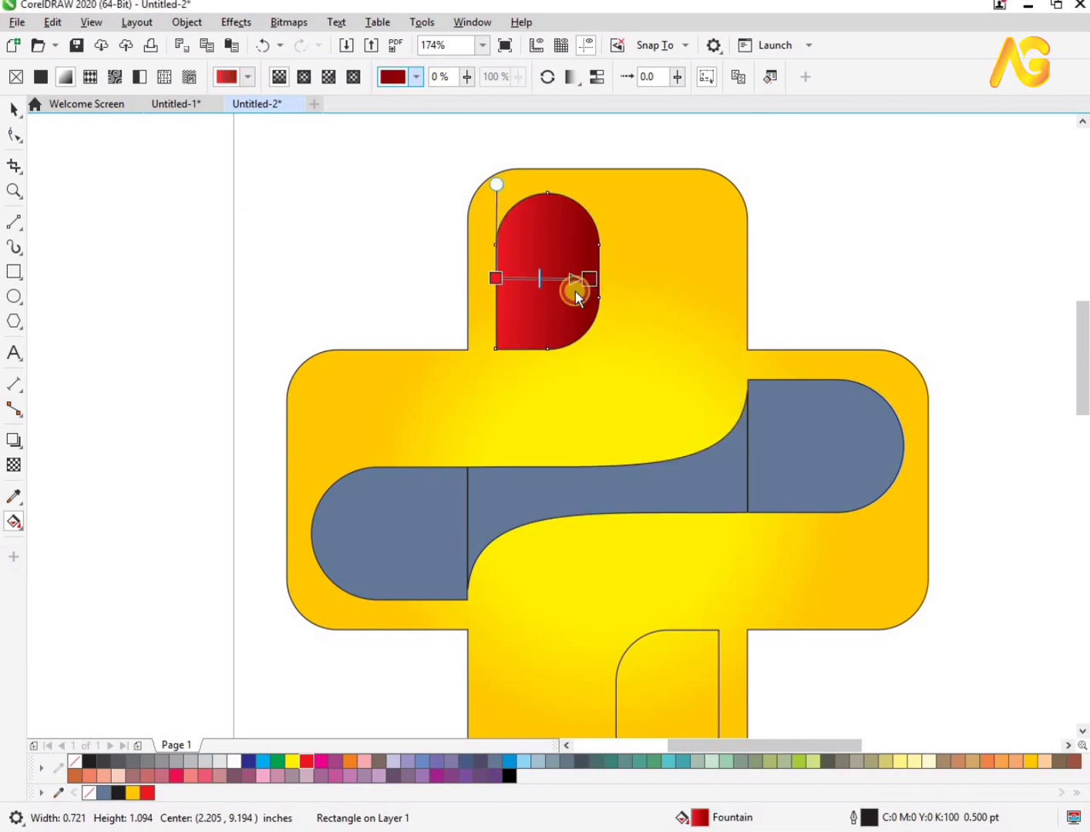
# - Select the blue-grey band and the lower tab, and copy the upper tab's red gradient fill onto both
pyautogui.click(15, 108)
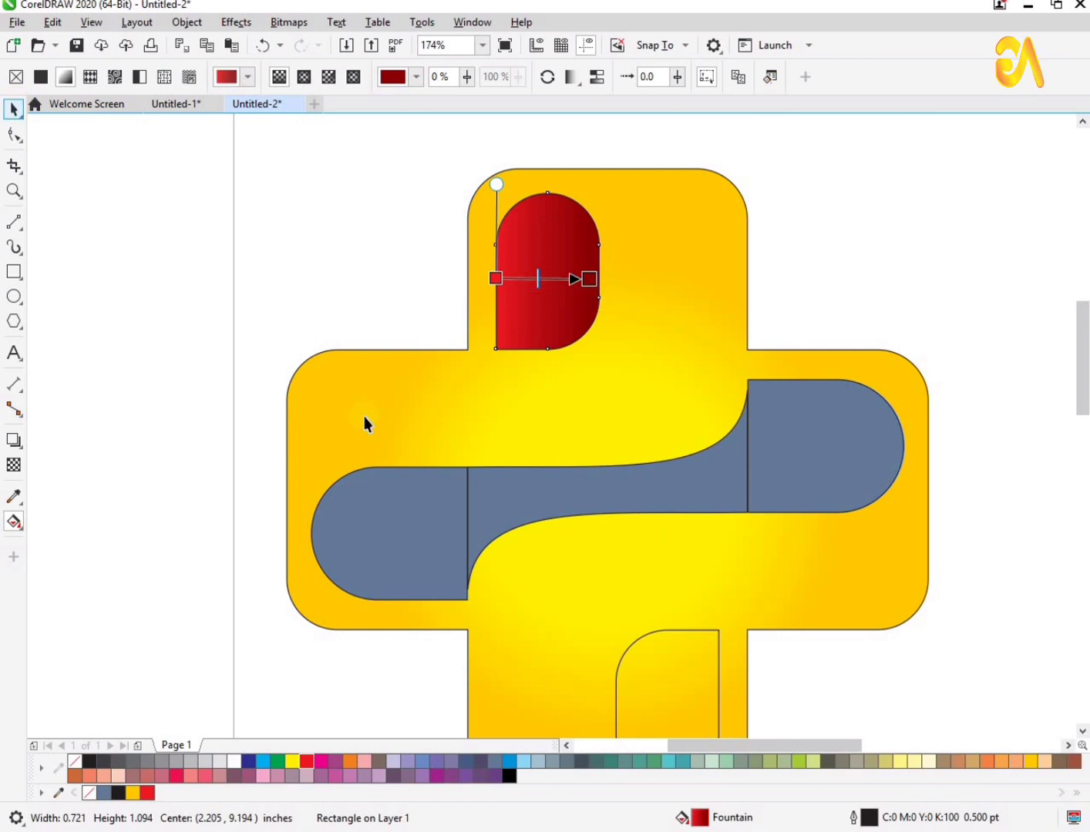
pyautogui.scroll(-1, 338, 489)
pyautogui.click(339, 488)
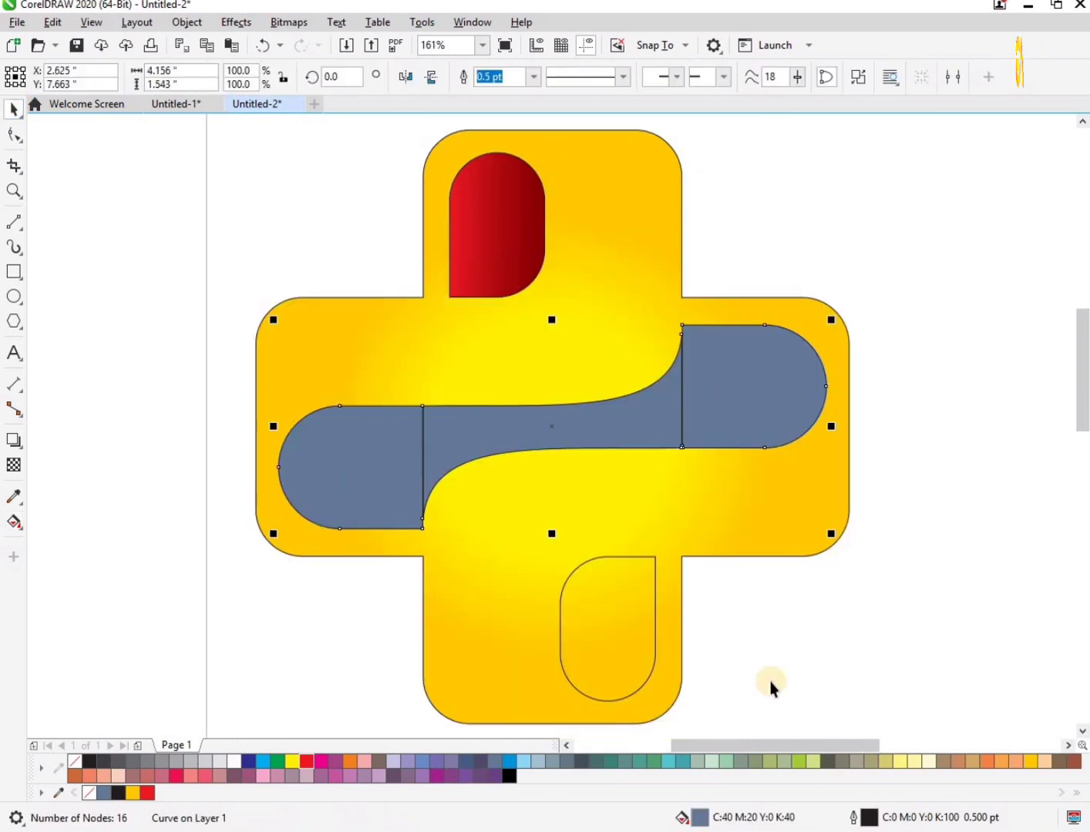
pyautogui.keyDown('shift'); pyautogui.click(614, 635); pyautogui.keyUp('shift')
pyautogui.click(15, 523)
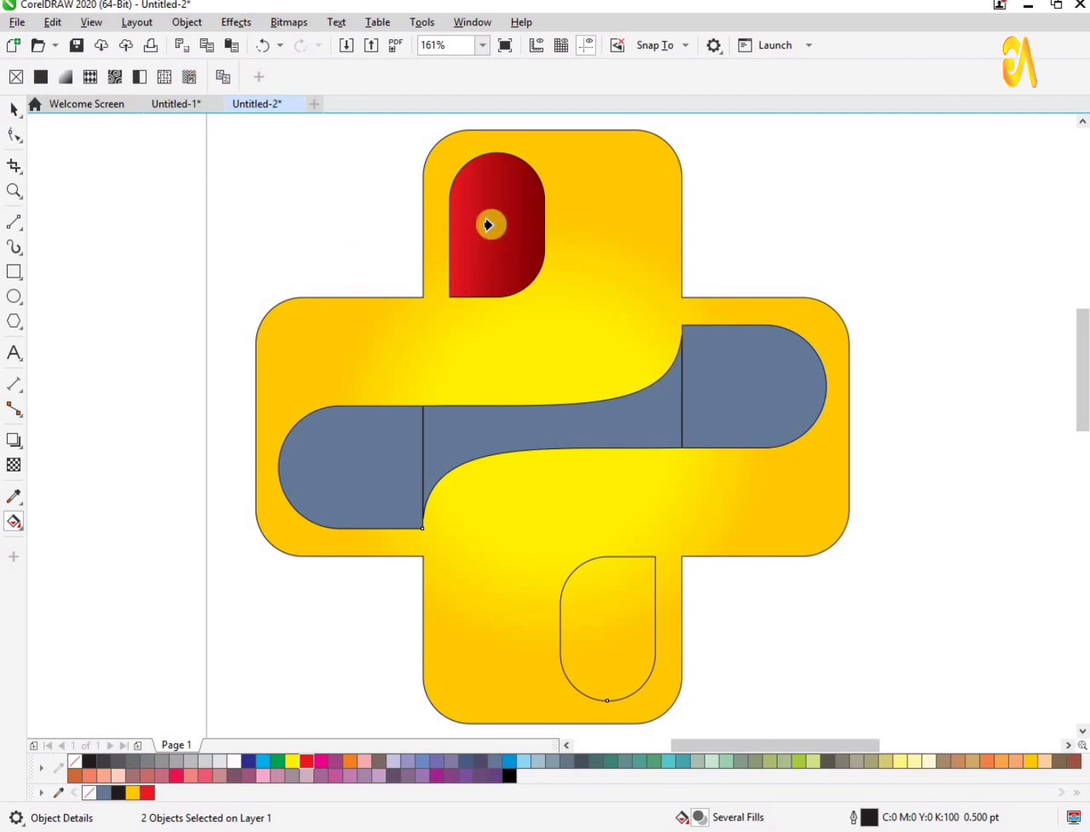
pyautogui.click(491, 227)
# - Select only the curved band and change its linear red gradient to an elliptical one
pyautogui.press('F3')
pyautogui.press('z')
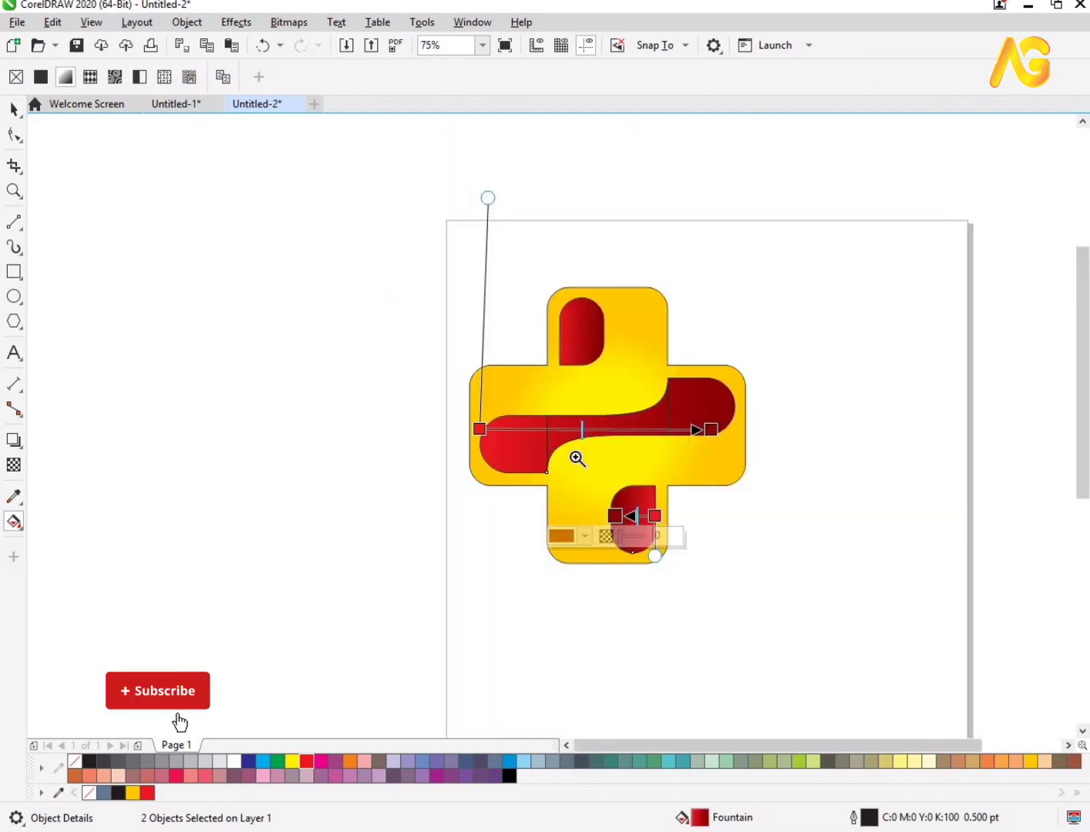
pyautogui.moveTo(375, 308); pyautogui.dragTo(885, 598)
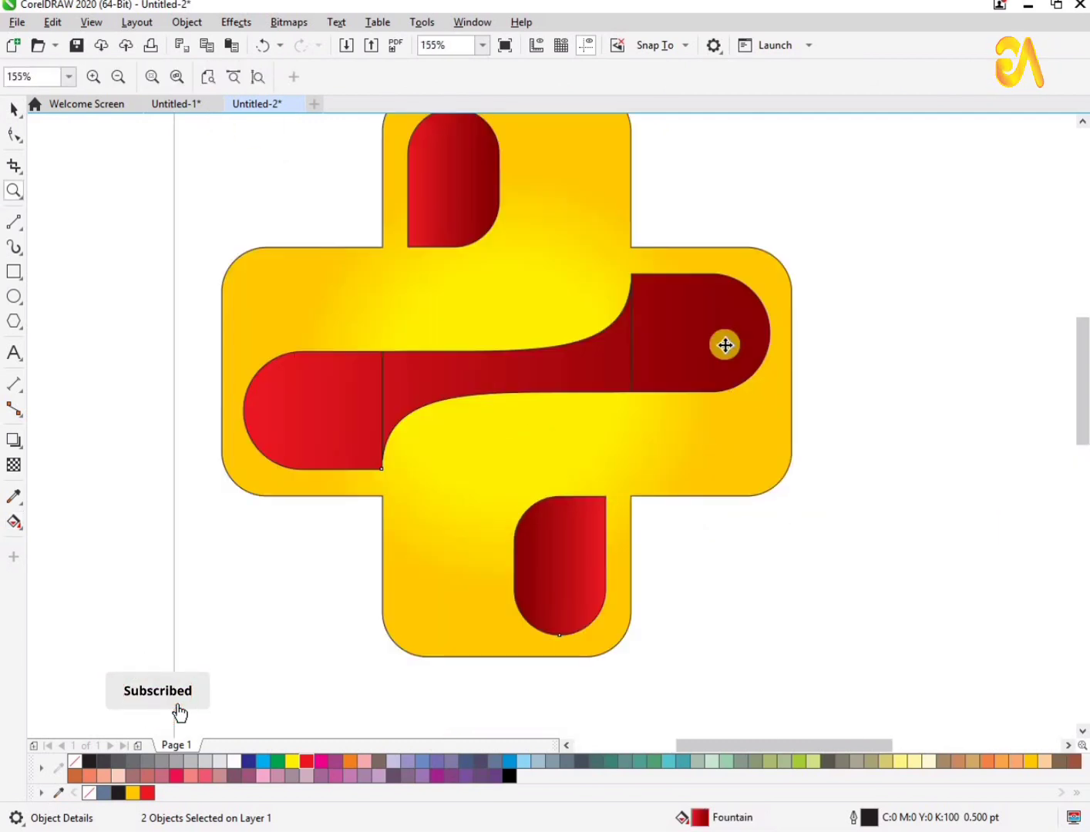
pyautogui.press('space')
pyautogui.click(744, 336)
pyautogui.click(156, 590)
pyautogui.press('Tab')
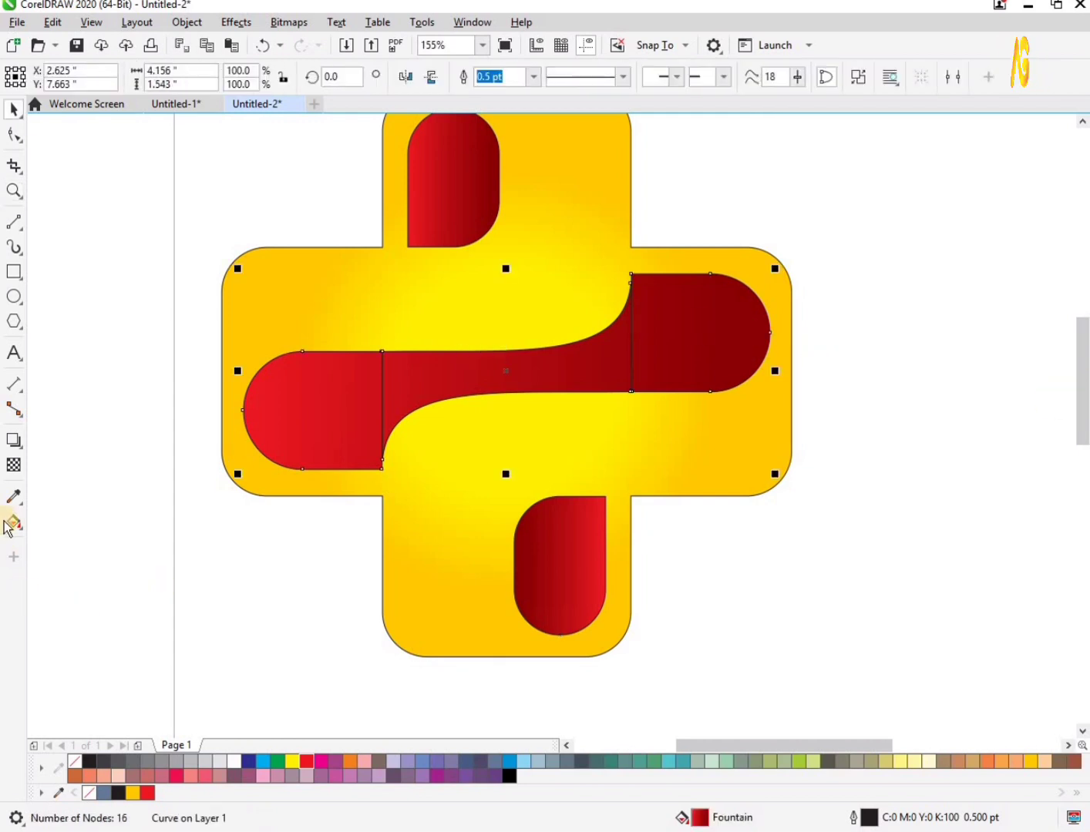
pyautogui.click(13, 523)
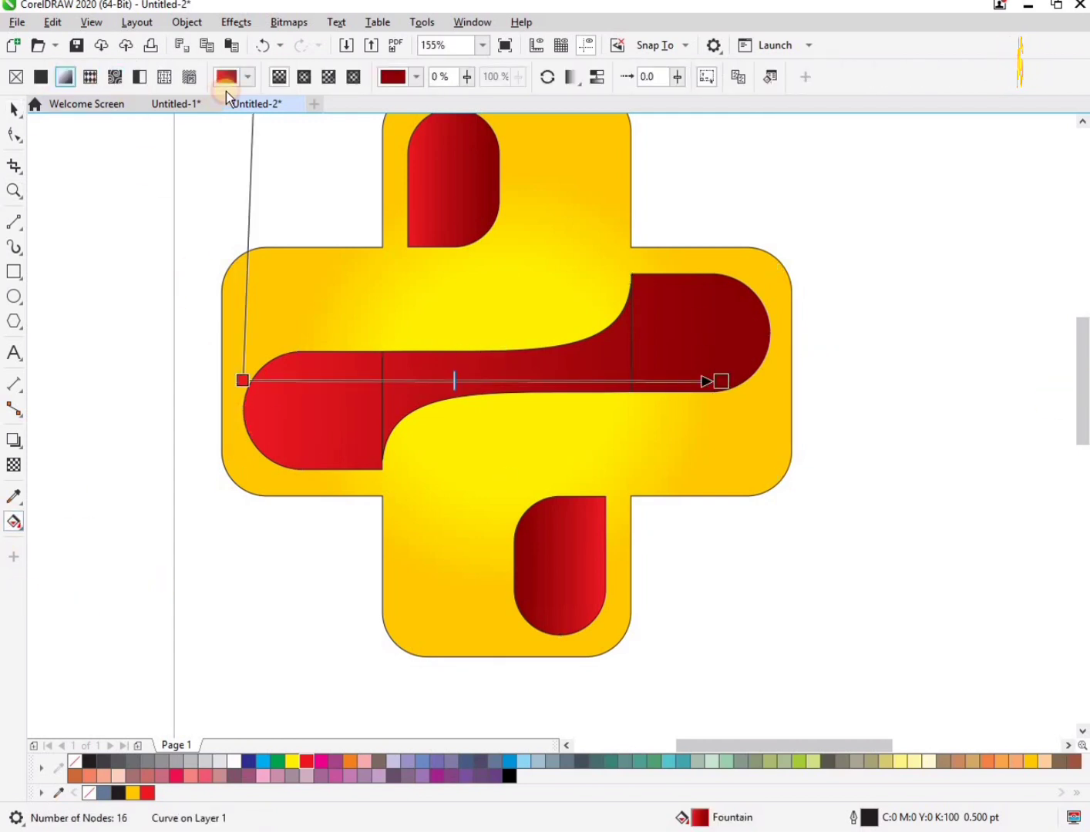
pyautogui.click(299, 76)
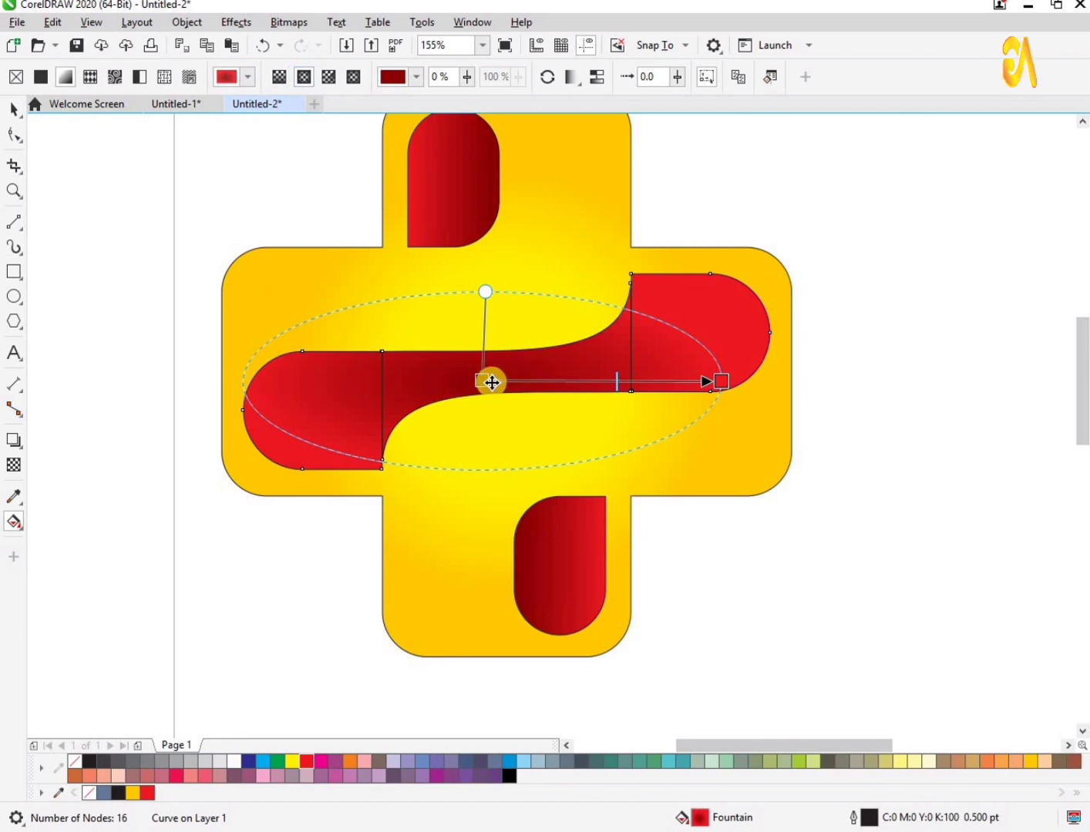
# - Set the centre colour of the band's elliptical gradient to C0 M100 Y67 K0 and select its outer colour stop
pyautogui.click(484, 379)
pyautogui.click(429, 401)
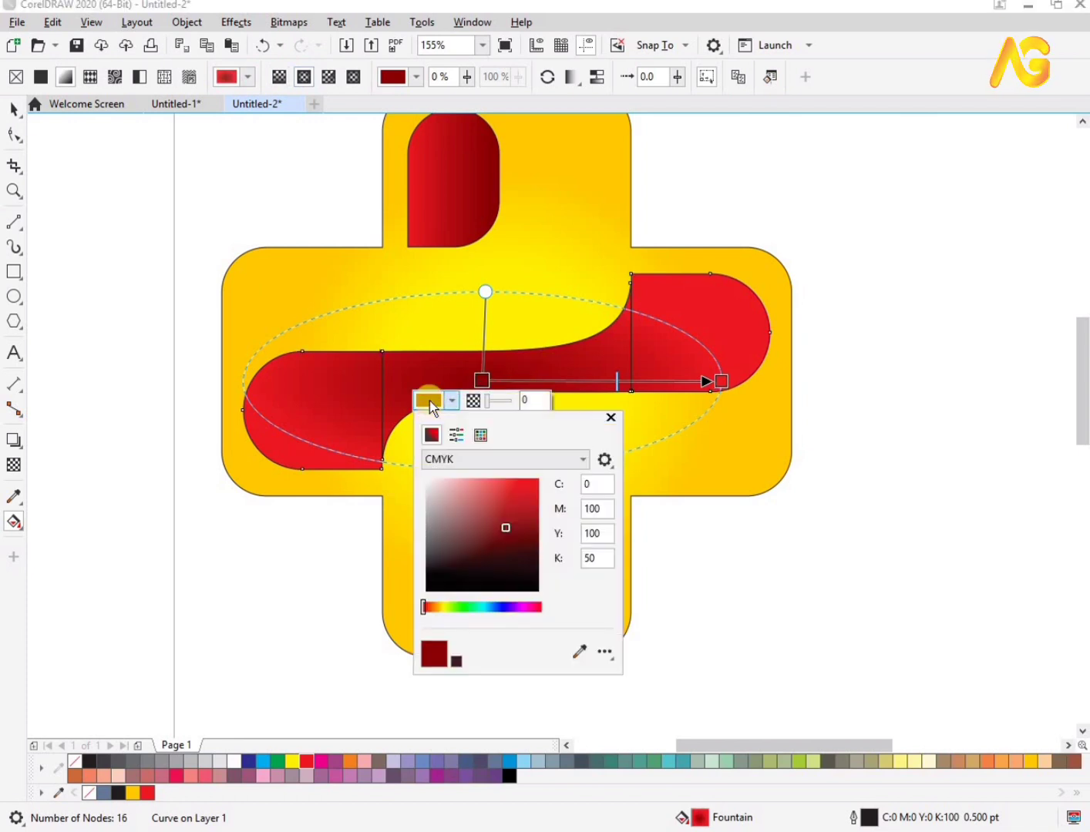
pyautogui.click(579, 652)
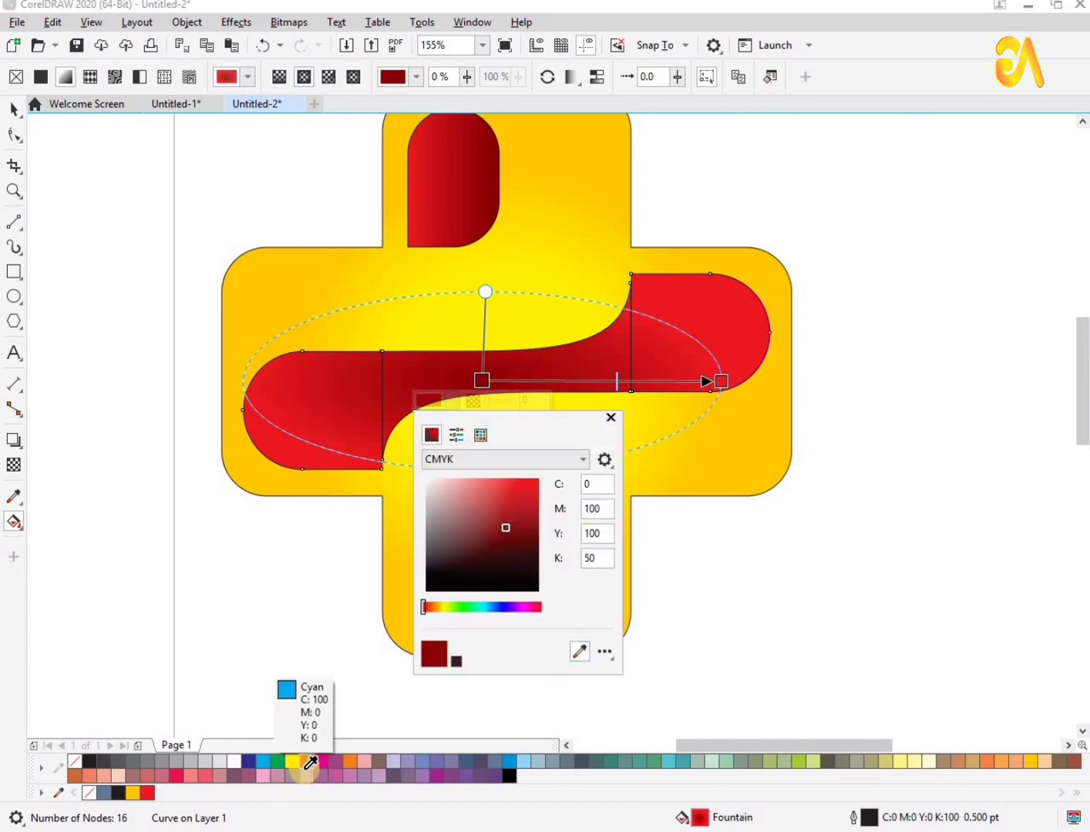
pyautogui.click(303, 775)
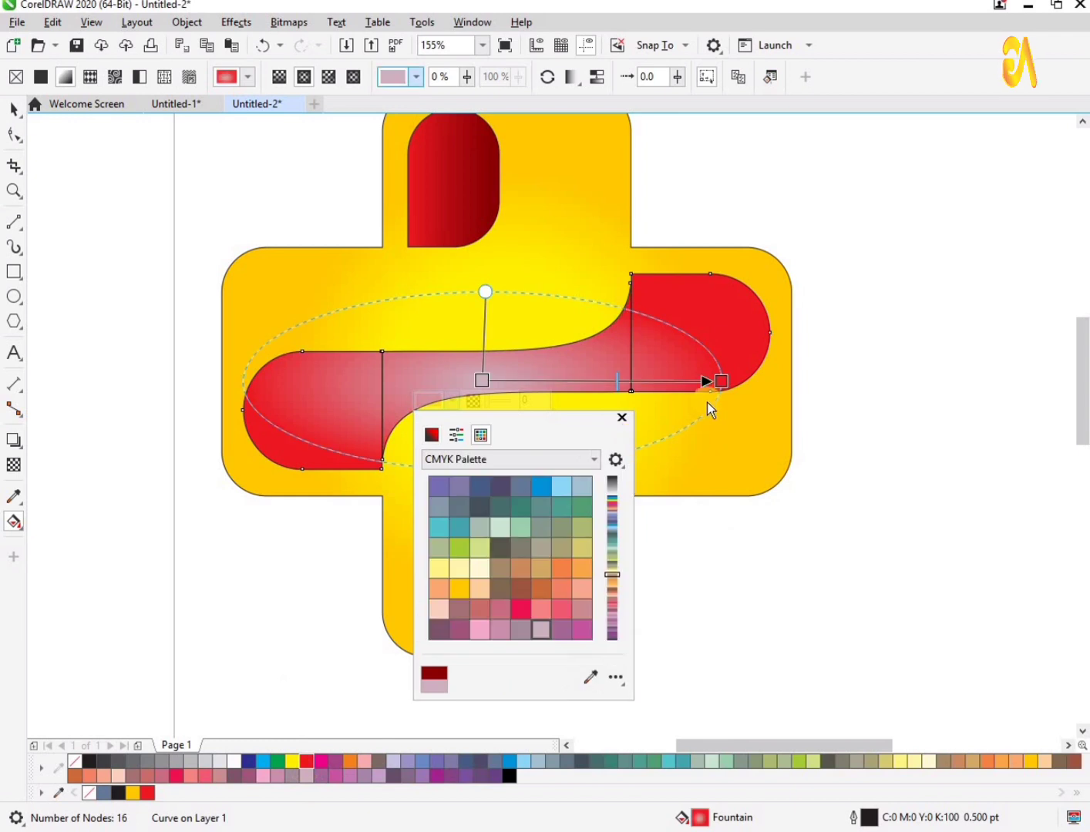
pyautogui.click(590, 677)
pyautogui.click(521, 611)
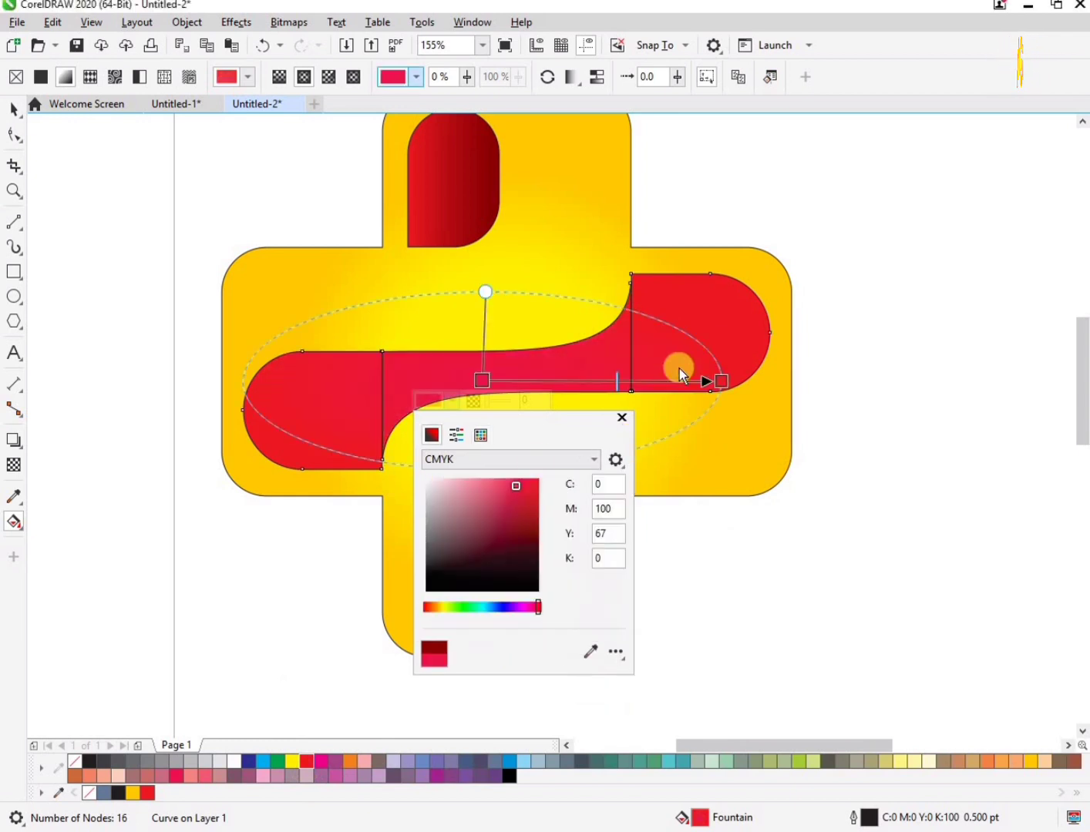
pyautogui.click(717, 381)
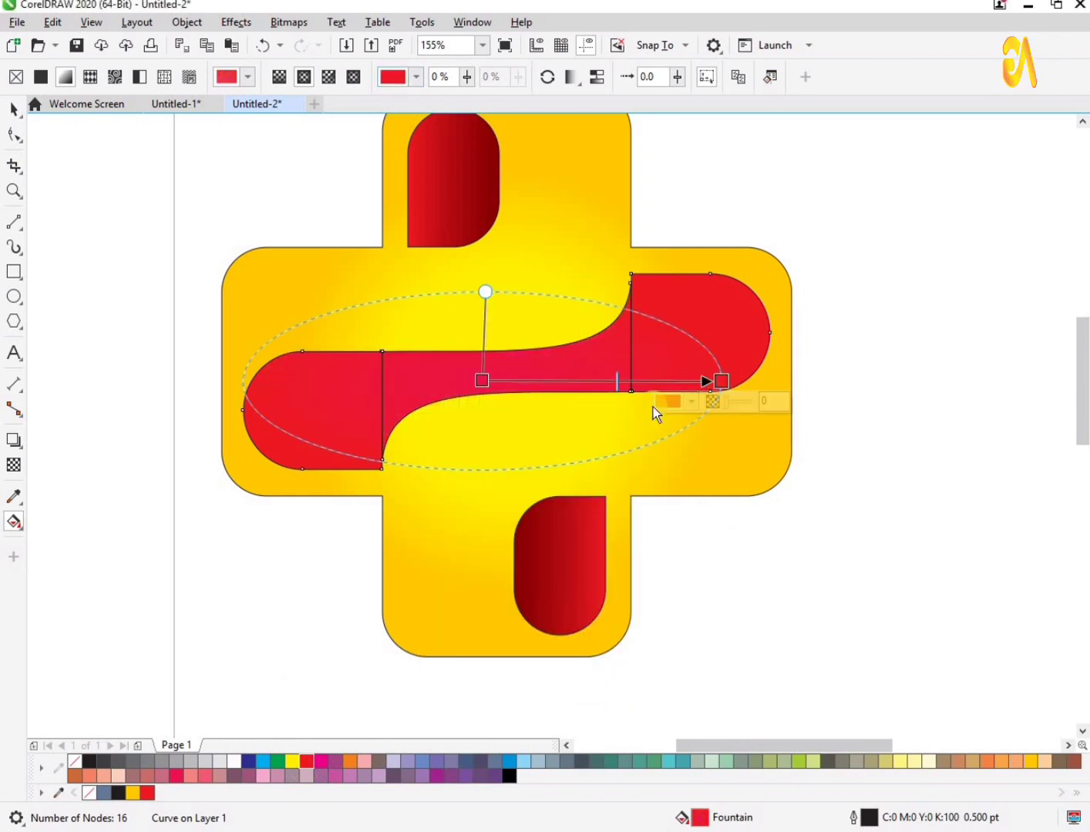
# - Sample the crimson centre colour for the outer stop of the curved band's elliptical gradient
pyautogui.click(691, 402)
pyautogui.click(829, 678)
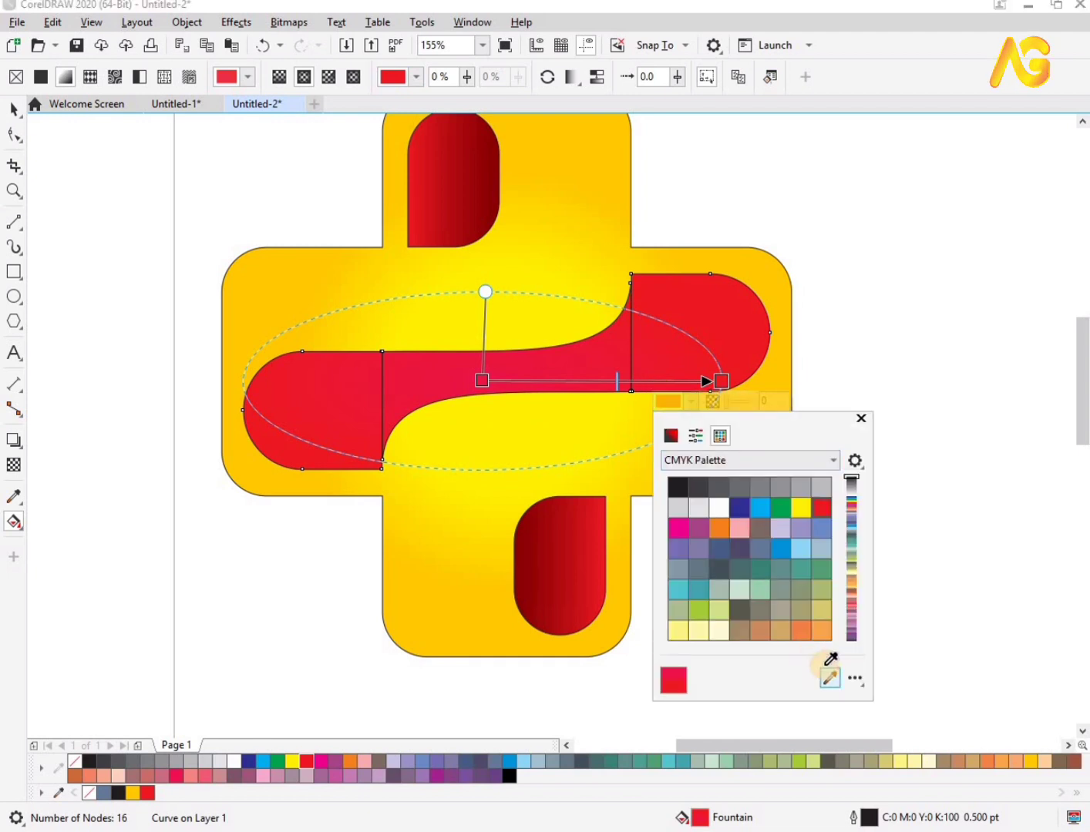
pyautogui.click(916, 477)
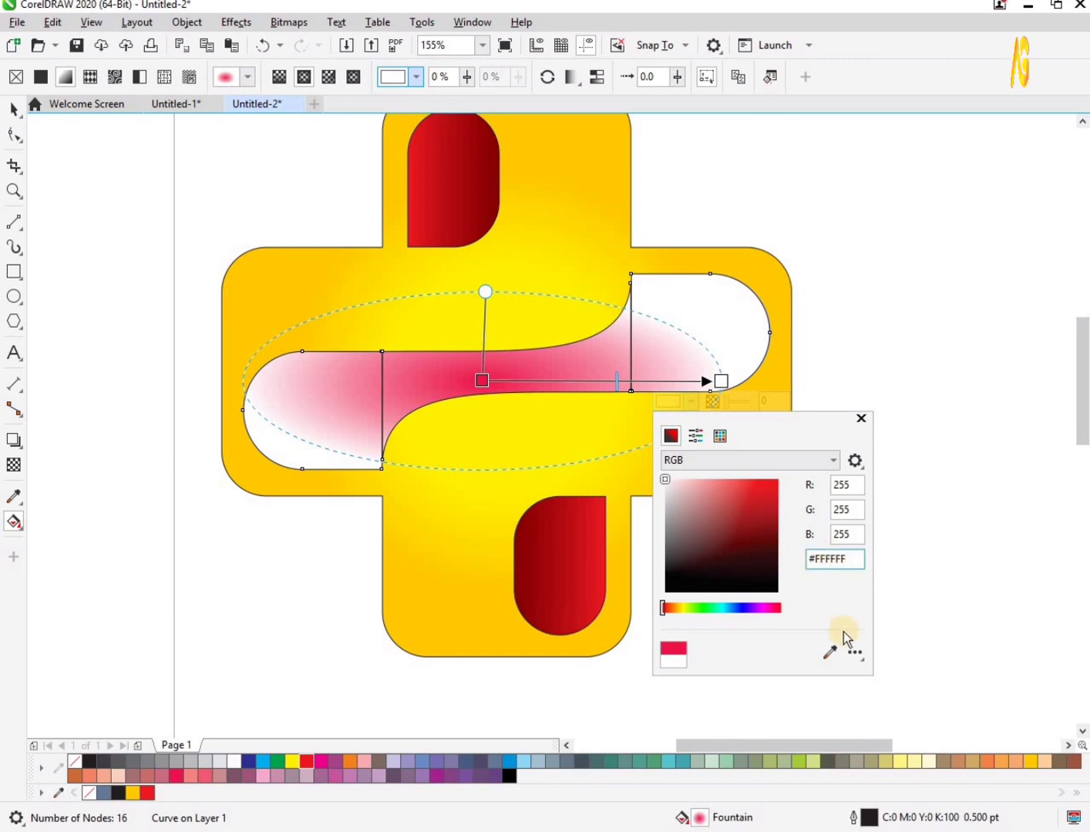
pyautogui.click(829, 654)
pyautogui.click(673, 648)
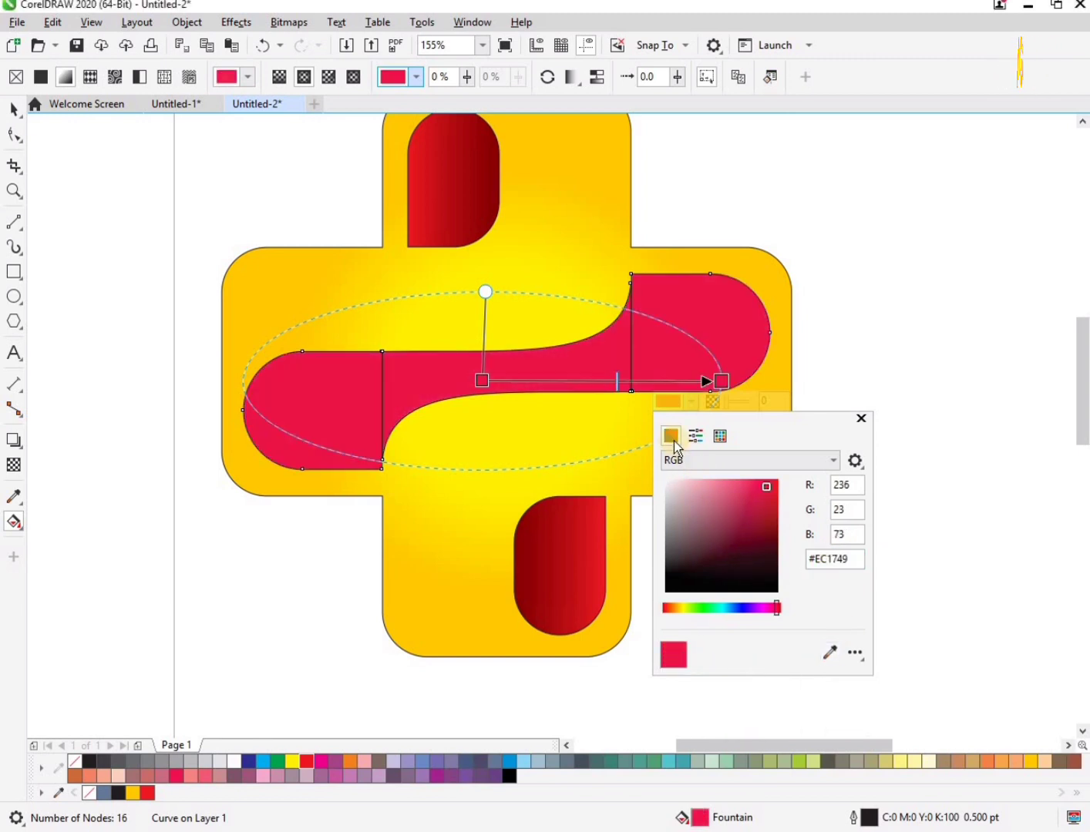
# - Switch the outer stop's colour model to CMYK and set the colour to C1 M100 Y75 K50
pyautogui.click(855, 559)
pyautogui.click(777, 460)
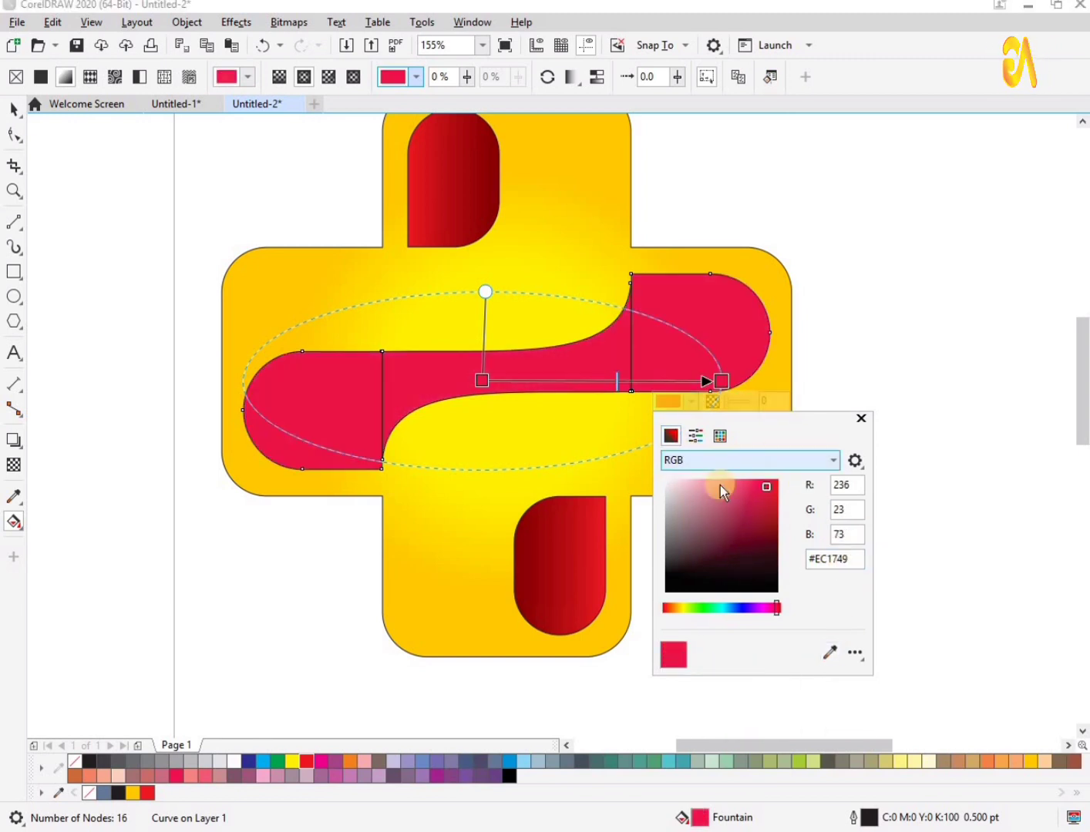
pyautogui.click(713, 490)
pyautogui.click(851, 559)
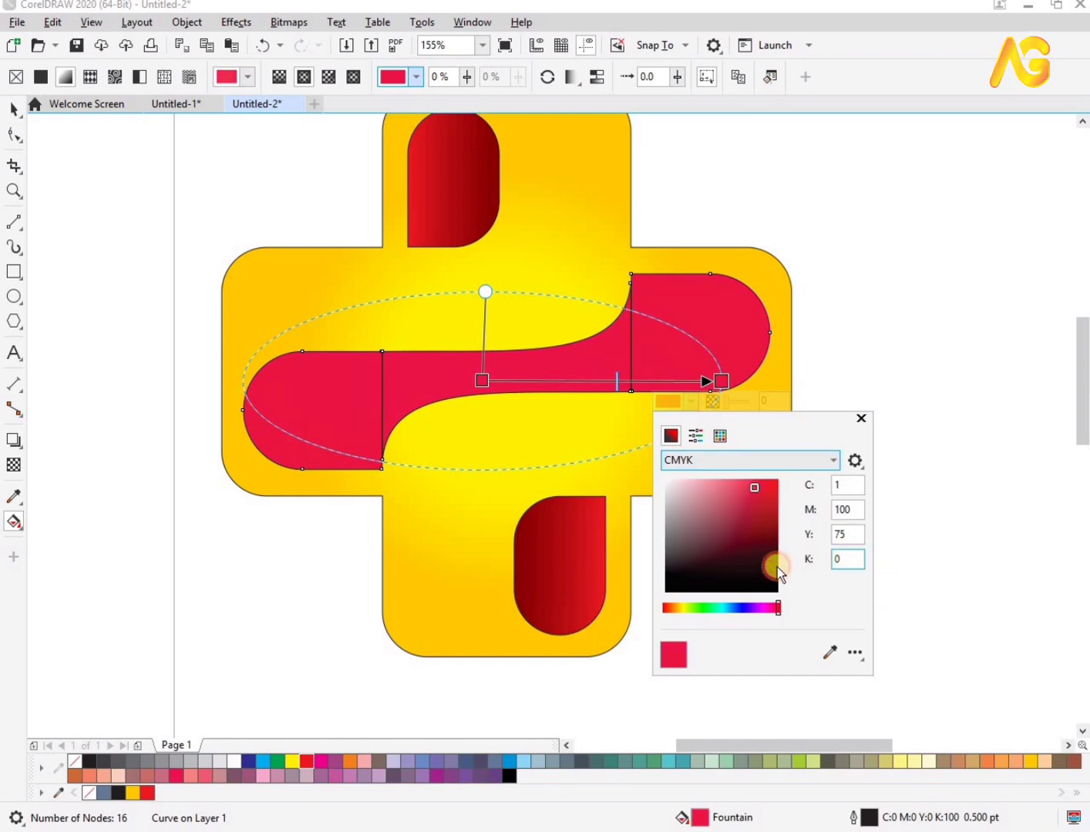
pyautogui.write('50')
pyautogui.press('Return')
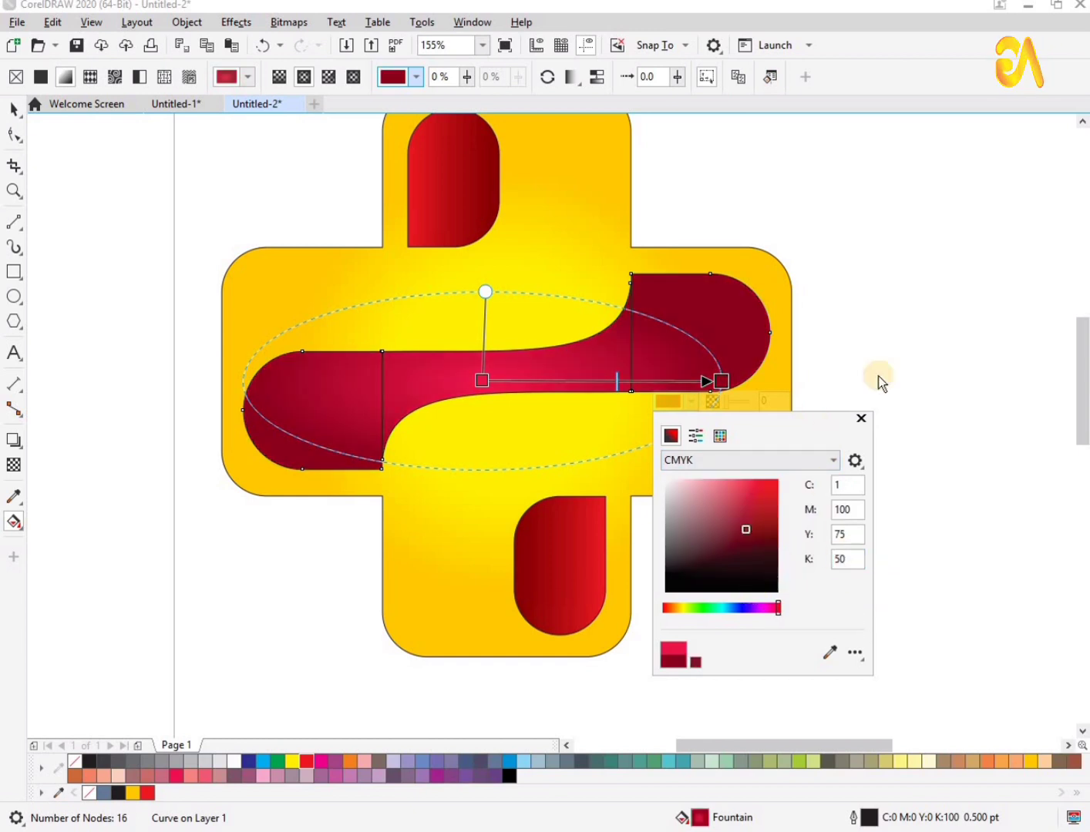
# - Check the CMYK colour of the band gradient's centre stop and deselect the band
pyautogui.click(502, 374)
pyautogui.click(483, 378)
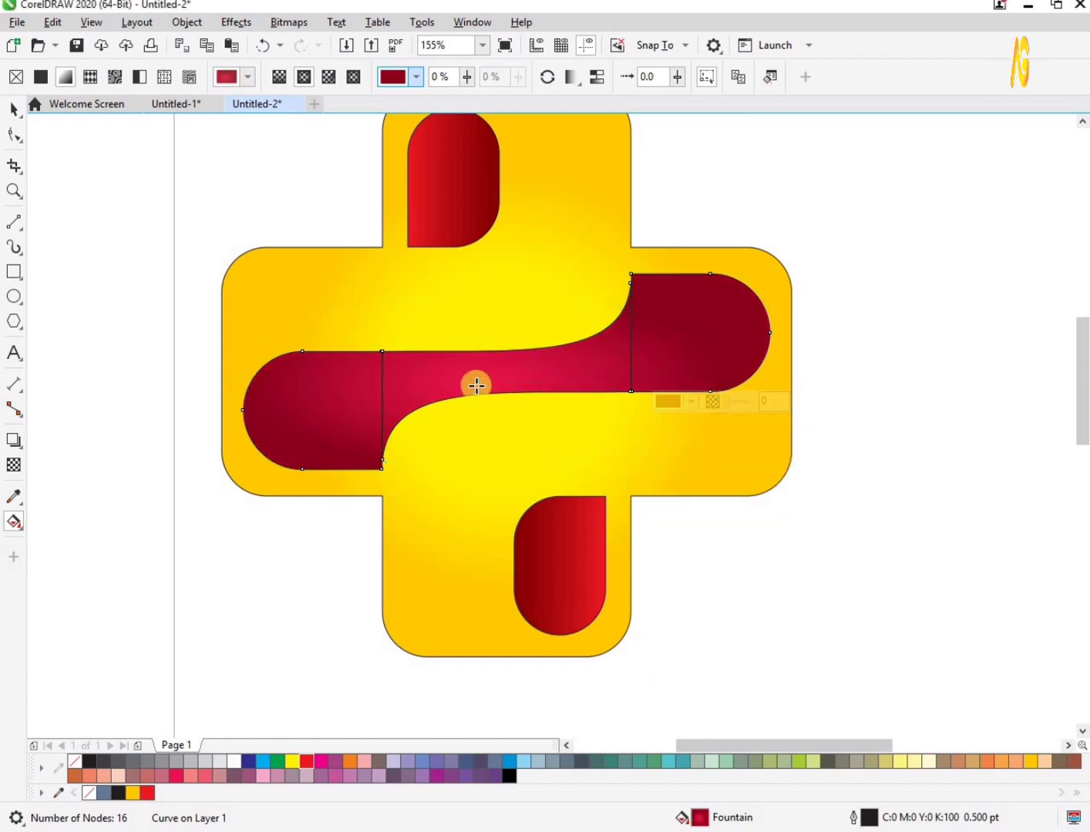
pyautogui.click(443, 398)
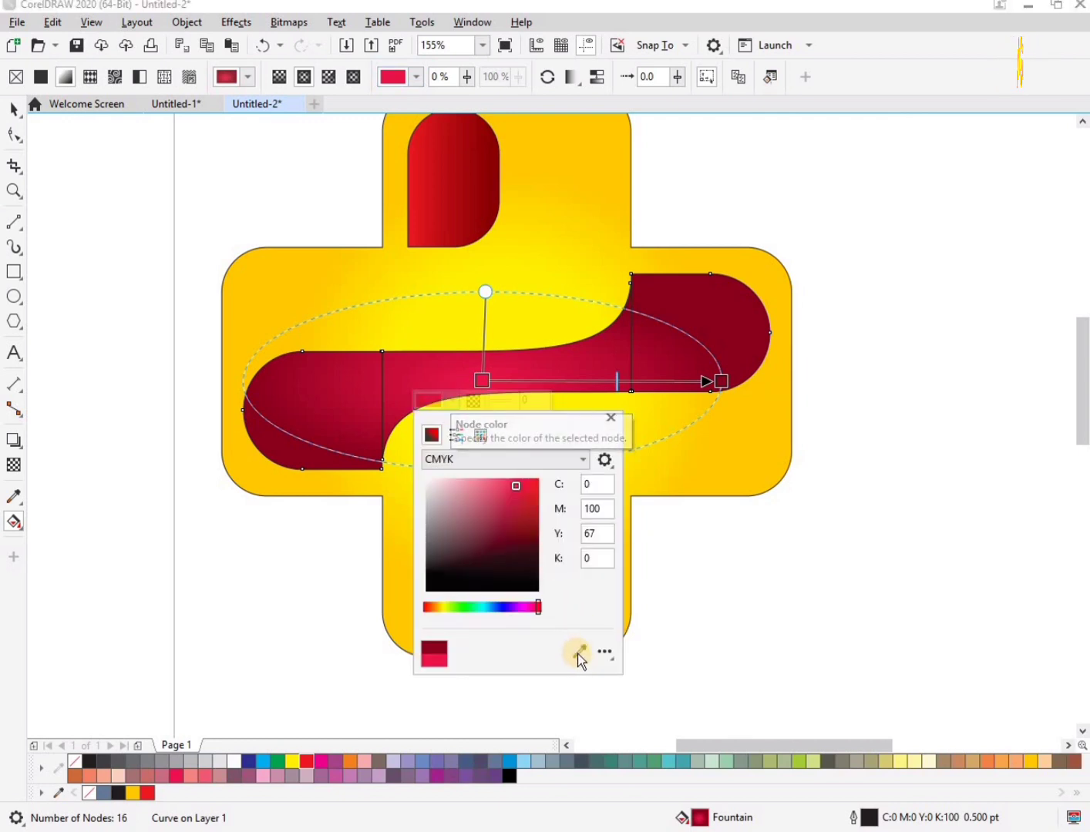
pyautogui.click(794, 609)
pyautogui.click(766, 533)
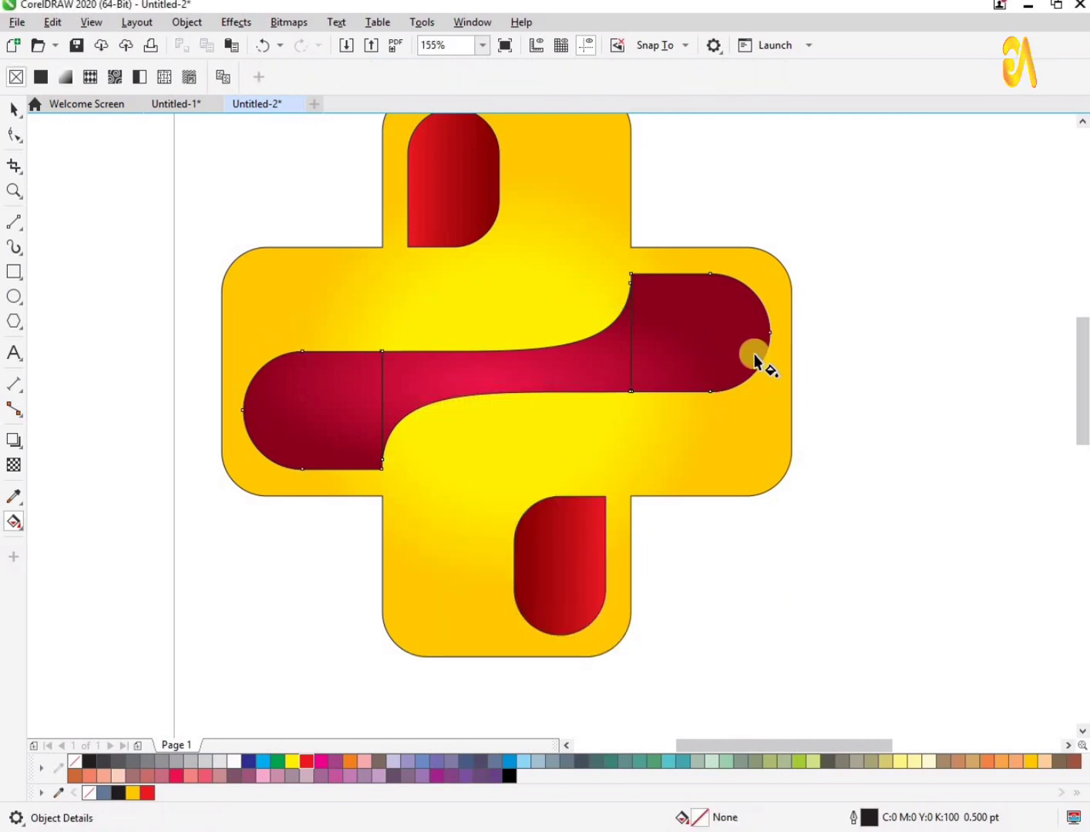
# - Try to widen the lower red tab leftward to about 0.81 inches, and undo the stretch
pyautogui.scroll(-2, 754, 355)
pyautogui.moveTo(414, 563); pyautogui.dragTo(957, 157)
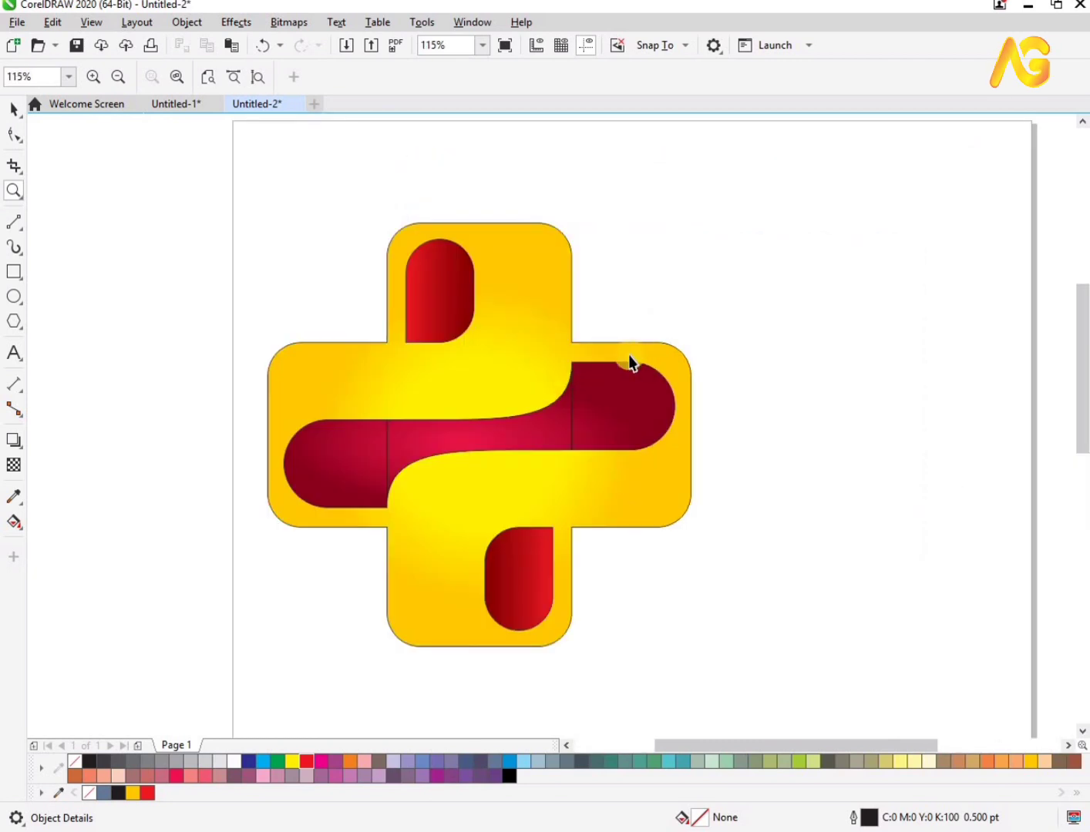
pyautogui.scroll(-2, 629, 355)
pyautogui.press('F2')
pyautogui.moveTo(346, 244); pyautogui.dragTo(857, 584)
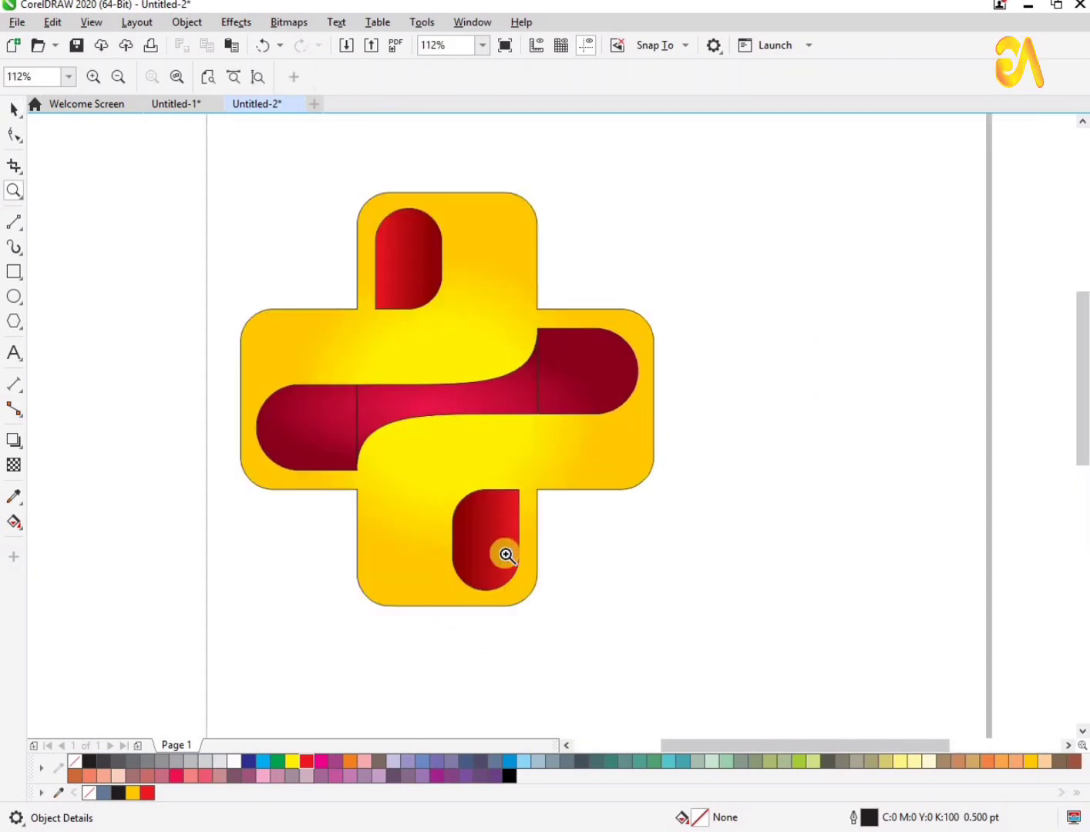
pyautogui.press('space')
pyautogui.click(448, 541)
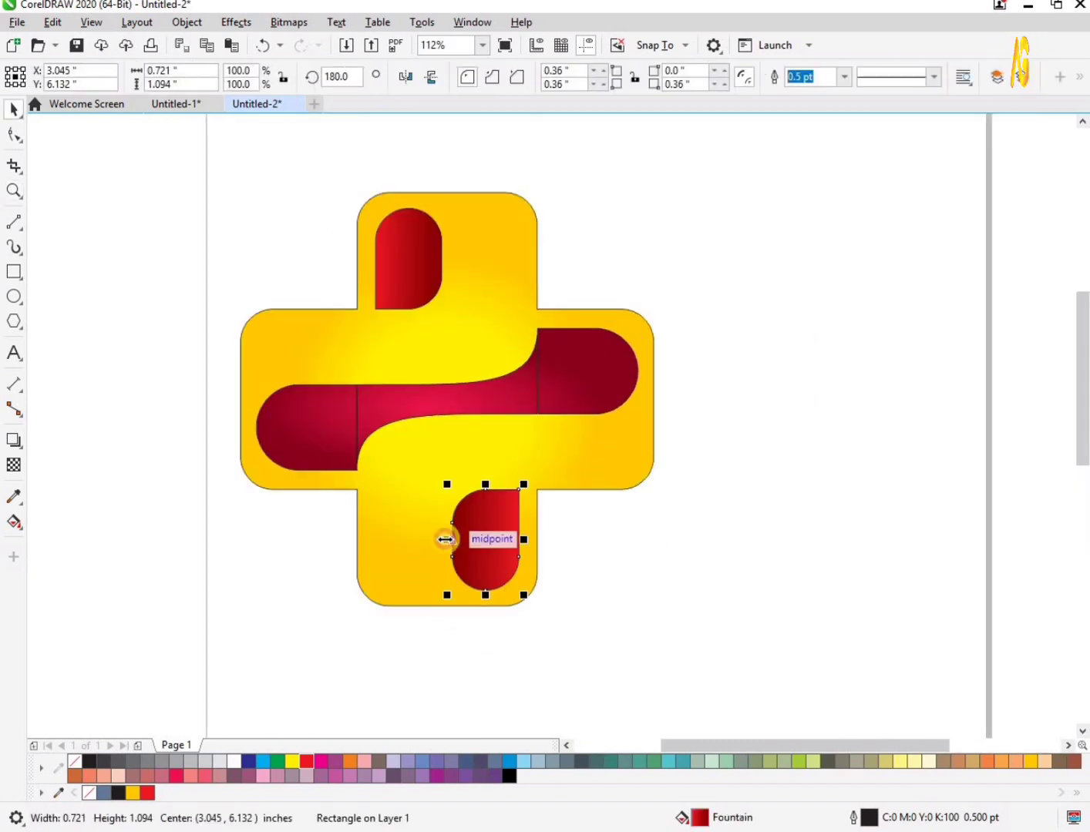
pyautogui.moveTo(445, 539); pyautogui.dragTo(438, 539)
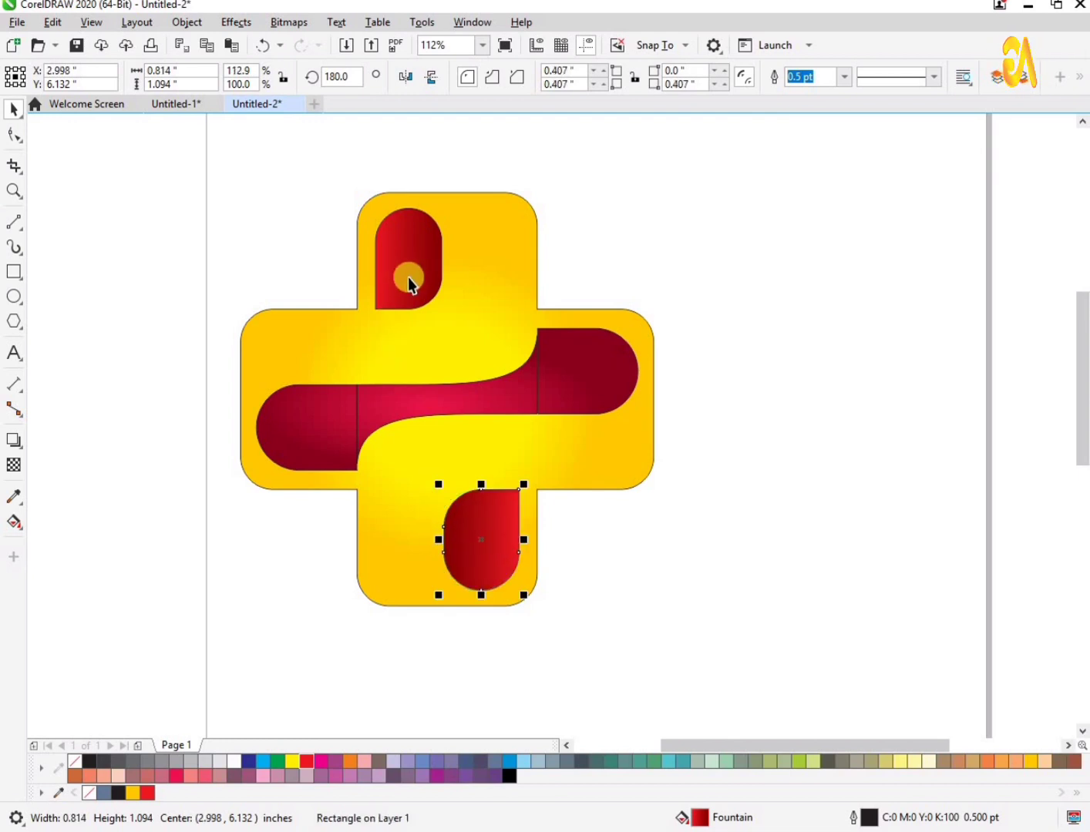
pyautogui.hotkey('ctrl', 'z')
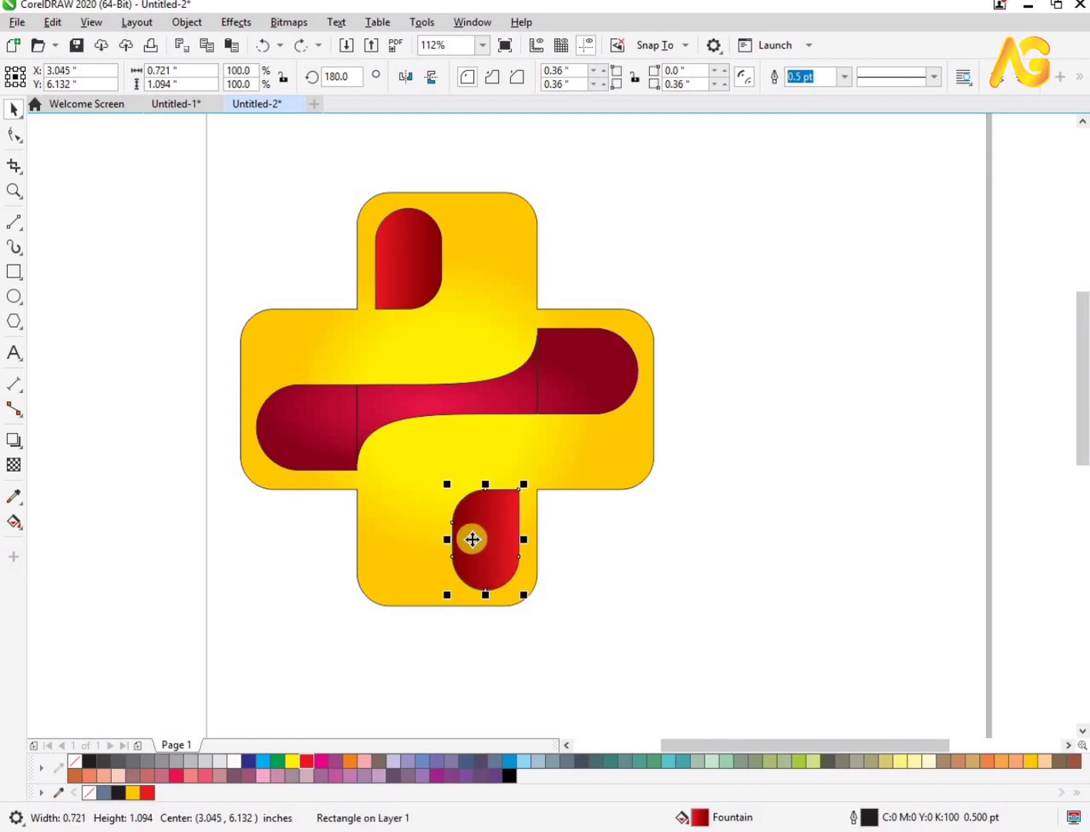
pyautogui.moveTo(449, 541); pyautogui.dragTo(439, 541)
pyautogui.hotkey('ctrl', 'z')
# - Try removing the outline from all objects, inspect the band's seams, and undo the outline removal
pyautogui.hotkey('ctrl', 'a')
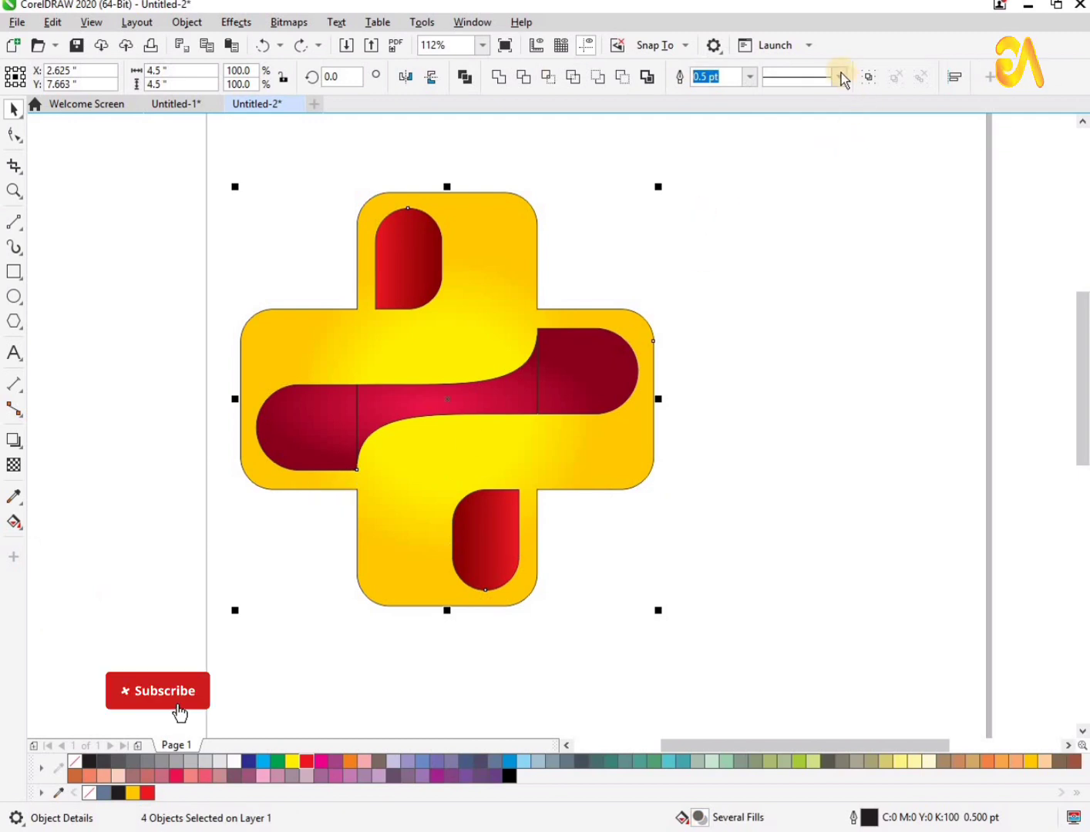
pyautogui.click(750, 77)
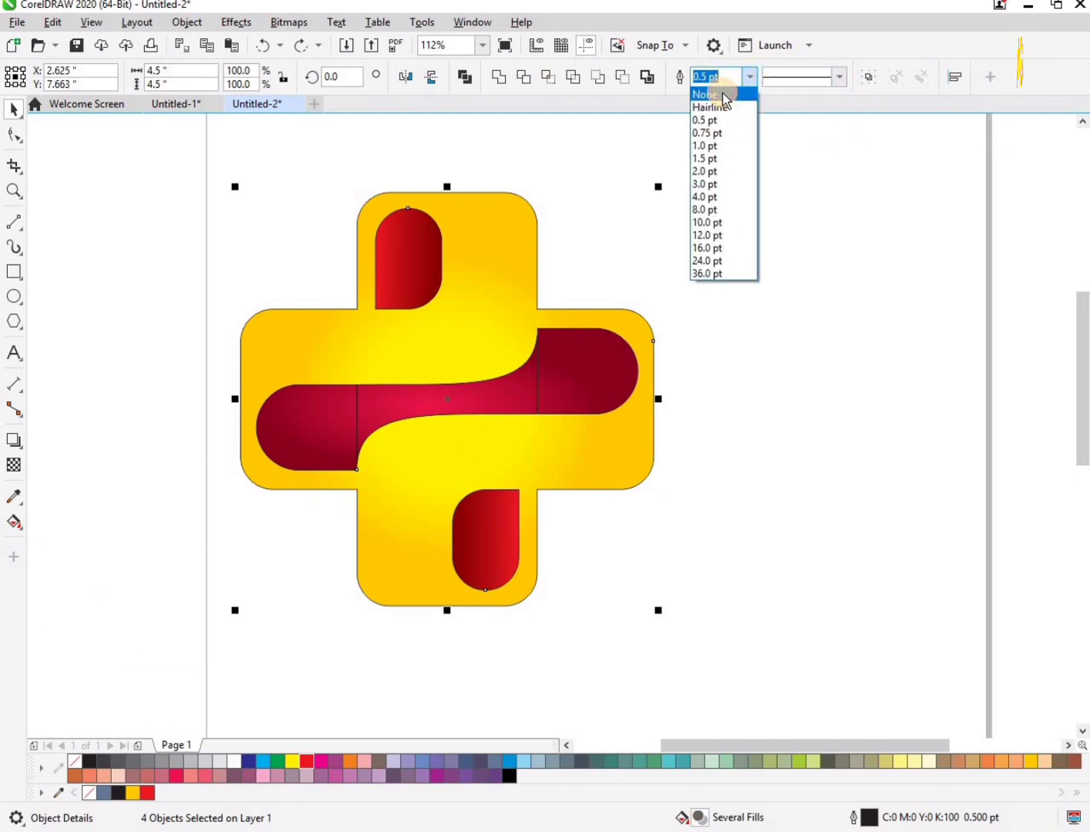
pyautogui.click(721, 94)
pyautogui.press('z')
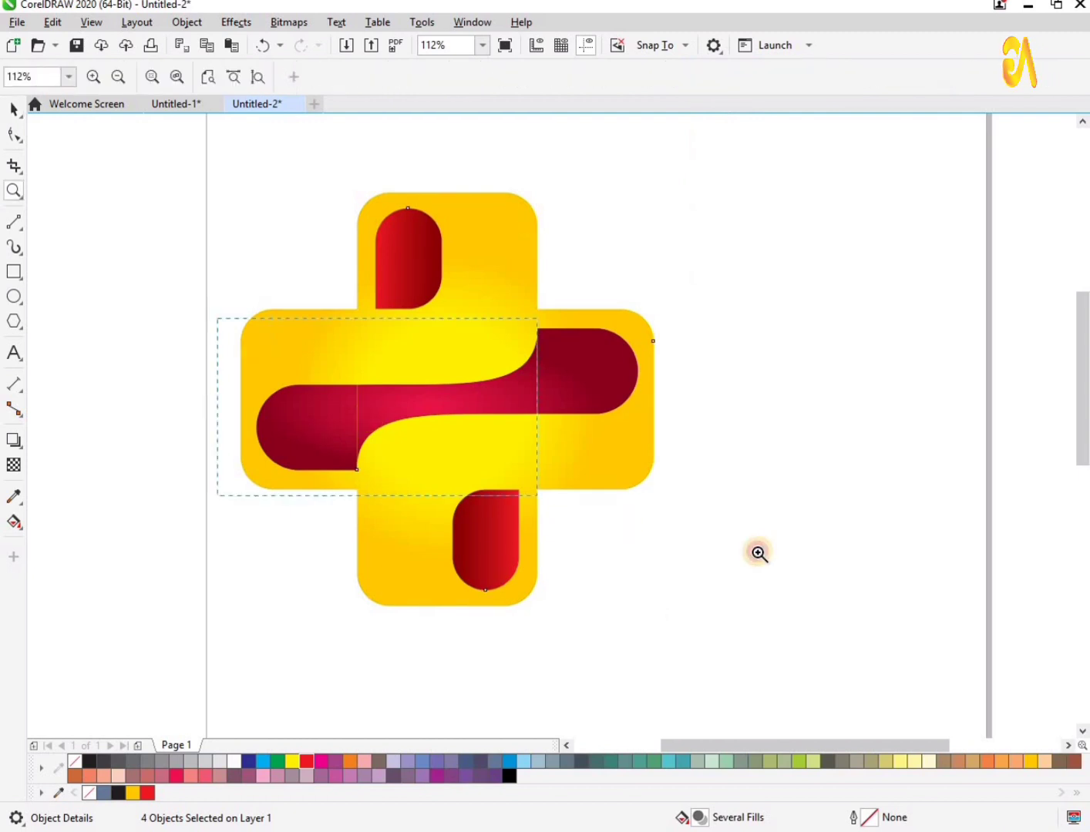
pyautogui.click(517, 400)
pyautogui.scroll(-2, 516, 400)
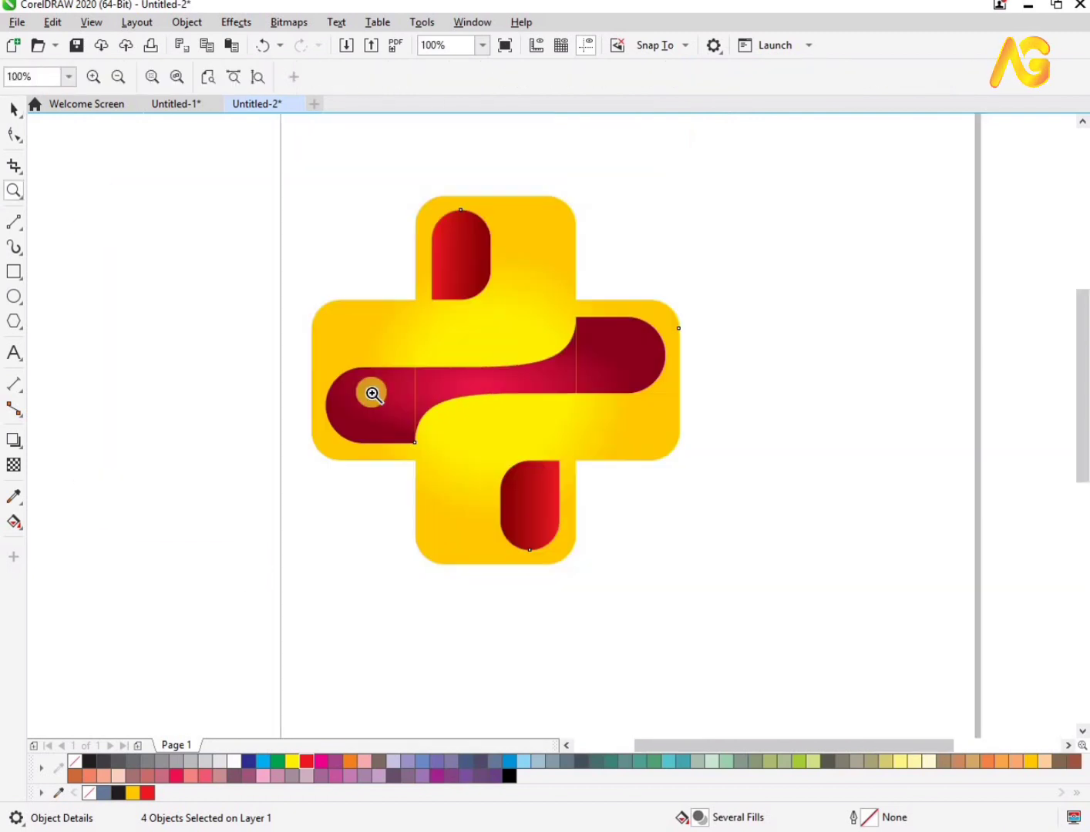
pyautogui.moveTo(296, 225); pyautogui.dragTo(917, 515)
pyautogui.press('space')
pyautogui.click(500, 415)
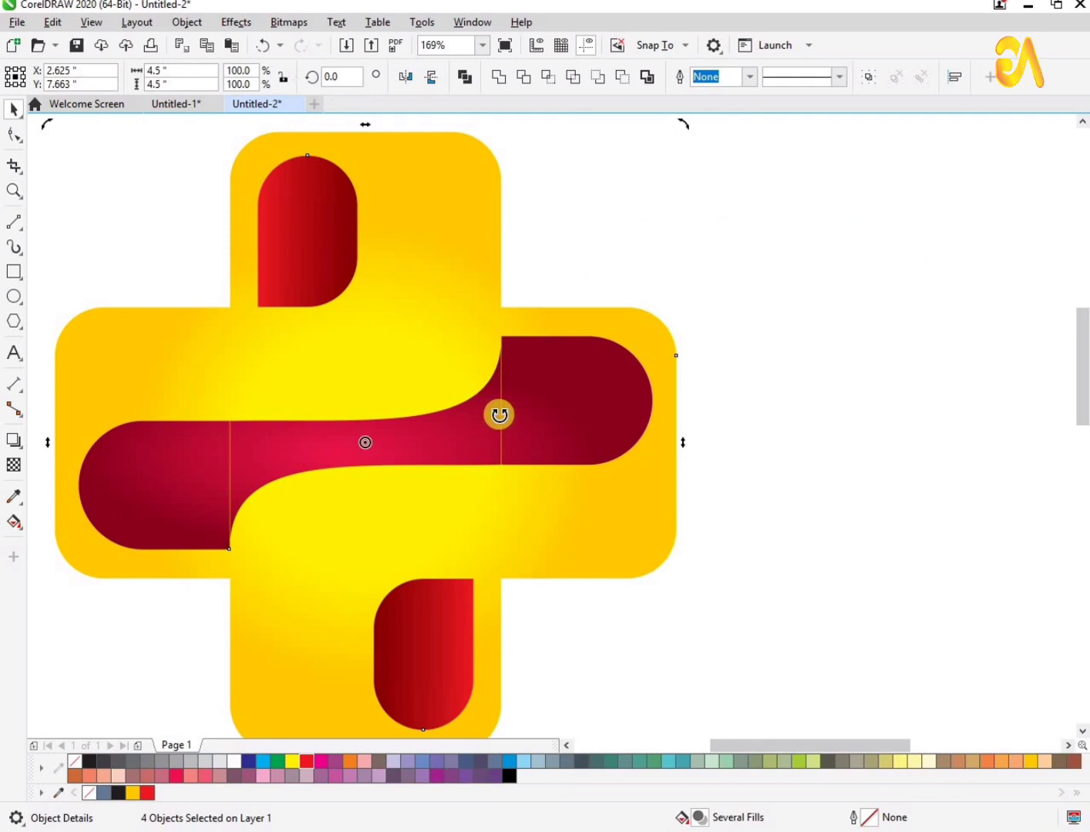
pyautogui.hotkey('ctrl', 'z')
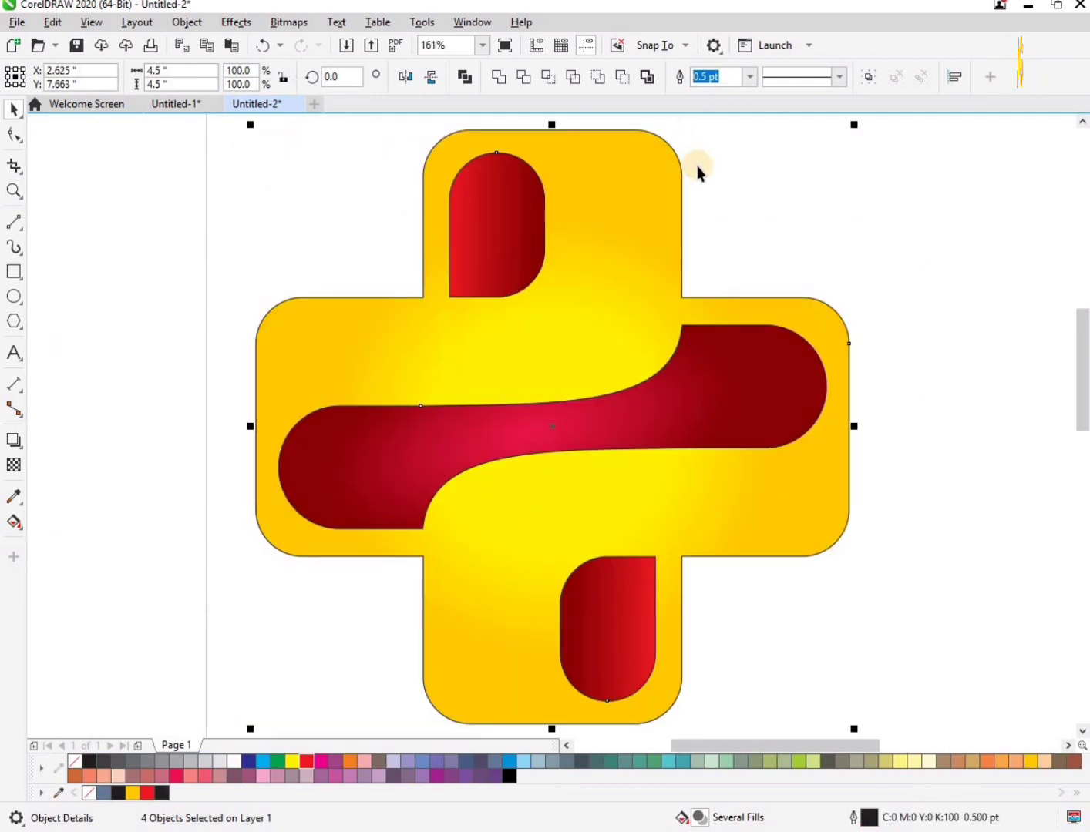
# - Try a hairline outline on all four objects and set their outline width to None
pyautogui.click(745, 78)
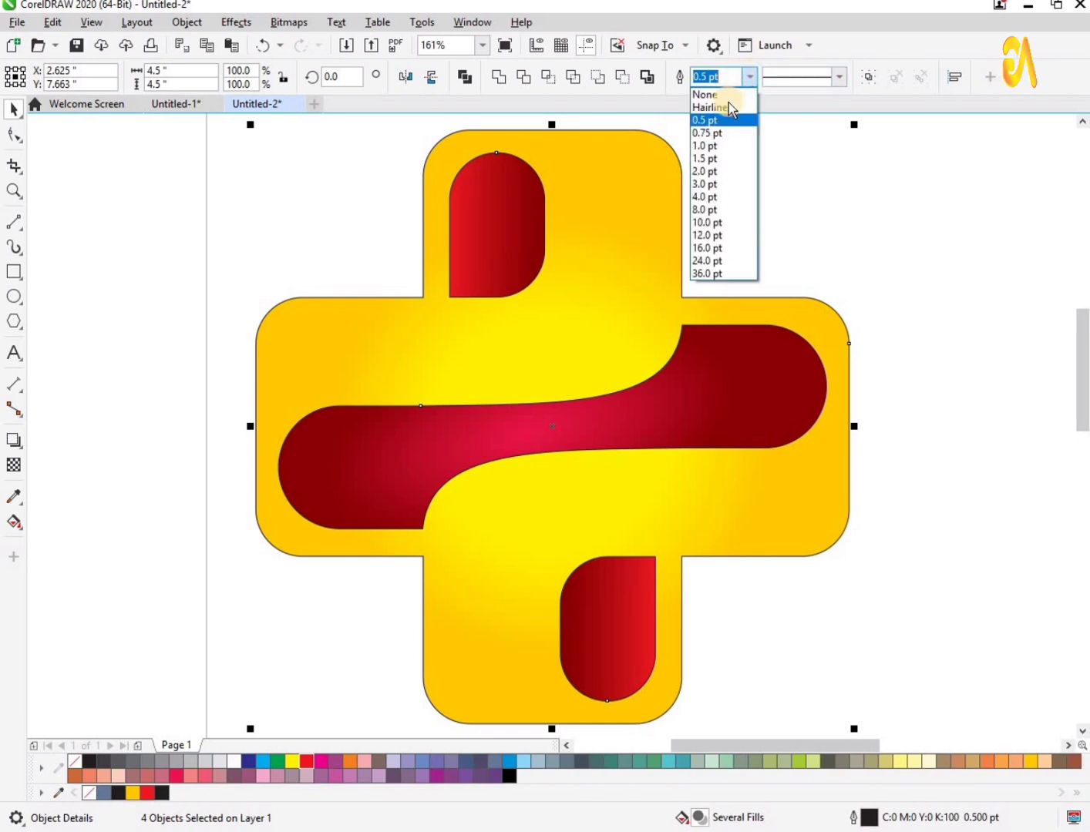
pyautogui.click(727, 103)
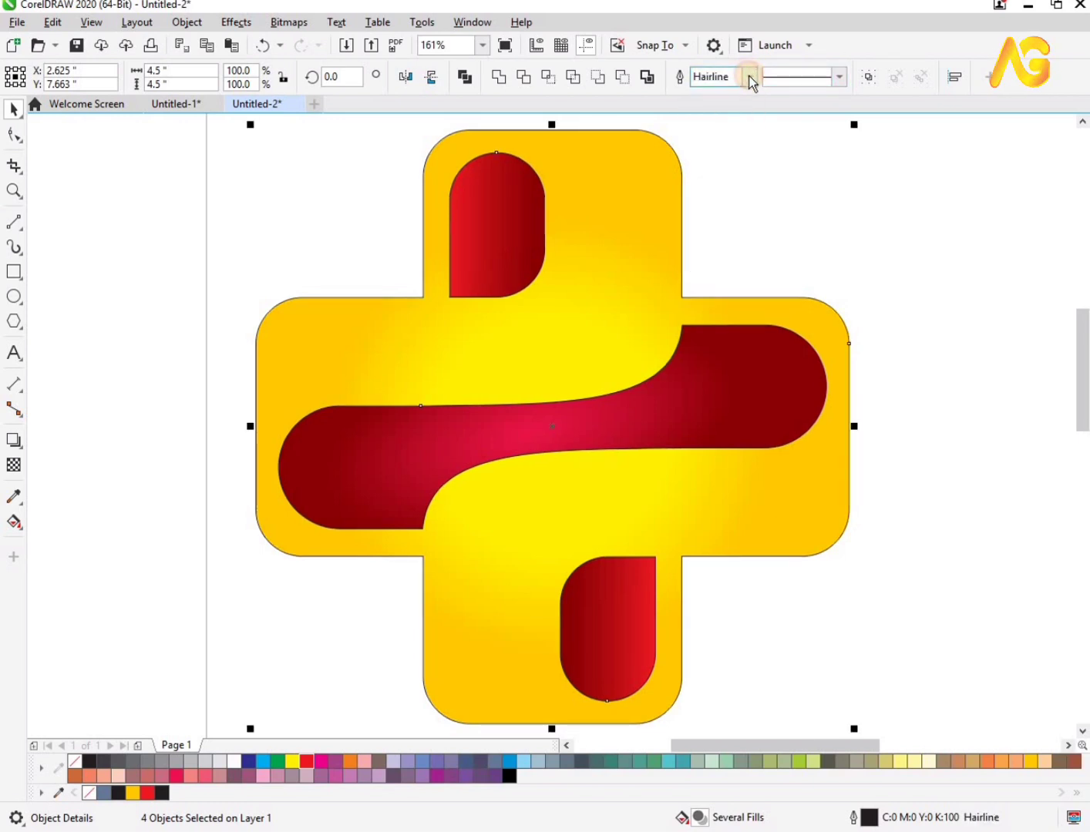
pyautogui.click(748, 77)
pyautogui.click(736, 89)
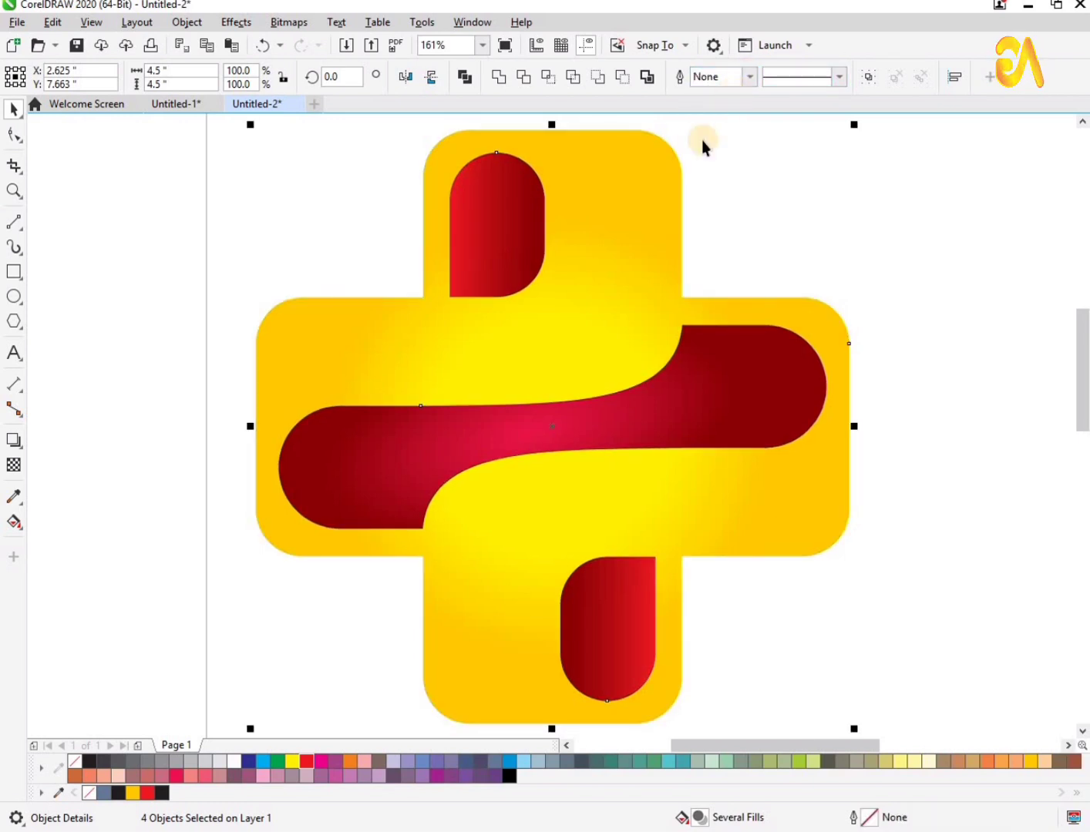
# - Try rotating the whole cross counterclockwise, view it enlarged, and undo the rotation
pyautogui.press('F3')
pyautogui.press('F3')
pyautogui.press('z')
pyautogui.moveTo(333, 302); pyautogui.dragTo(834, 590)
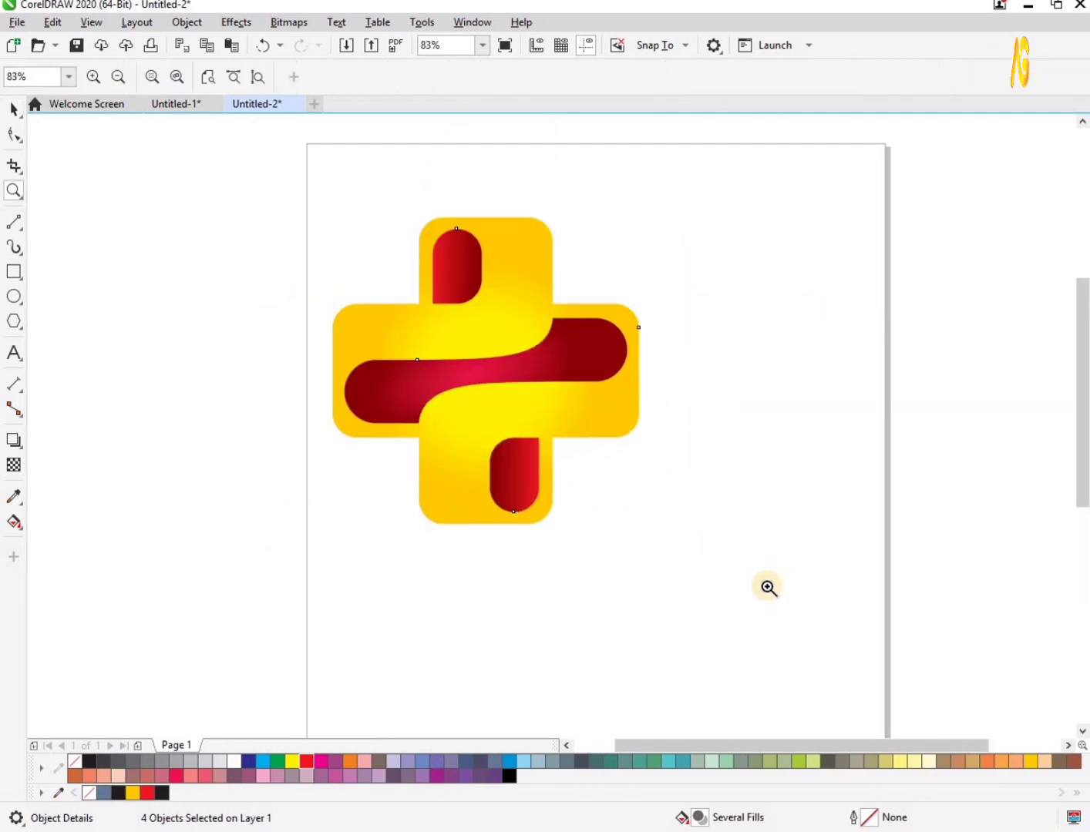
pyautogui.scroll(-2, 768, 587)
pyautogui.moveTo(909, 699); pyautogui.dragTo(450, 301)
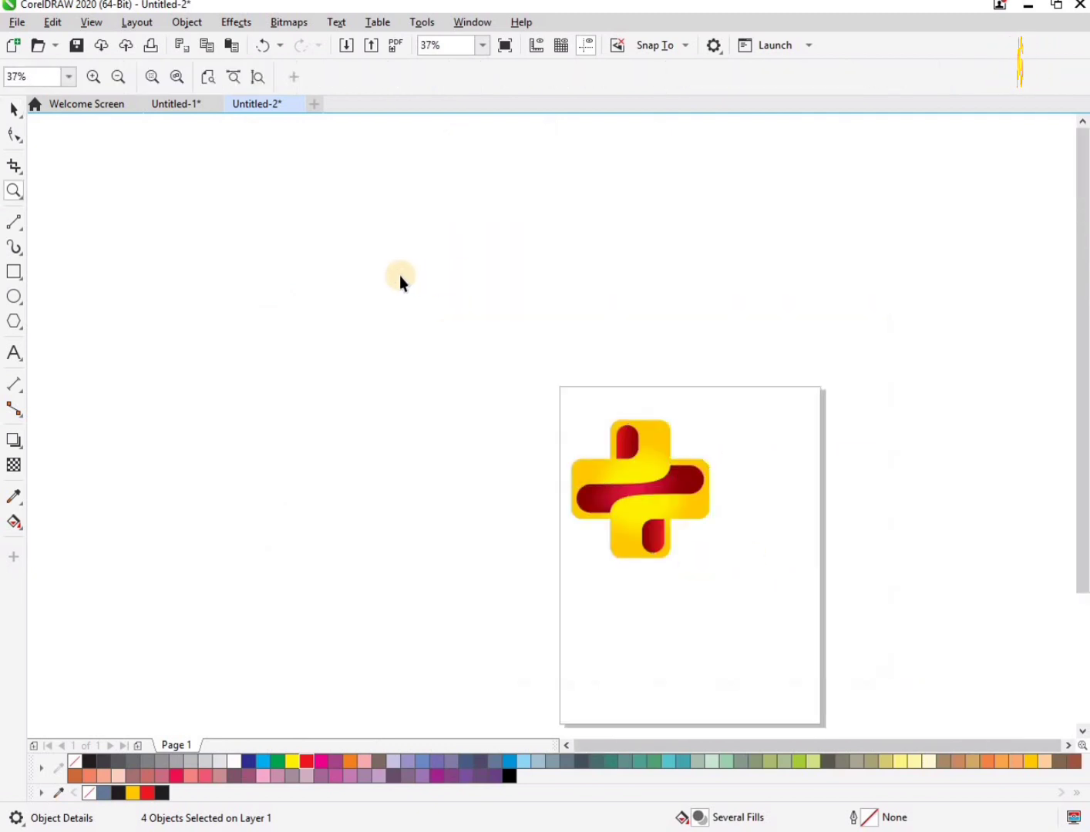
pyautogui.press('space')
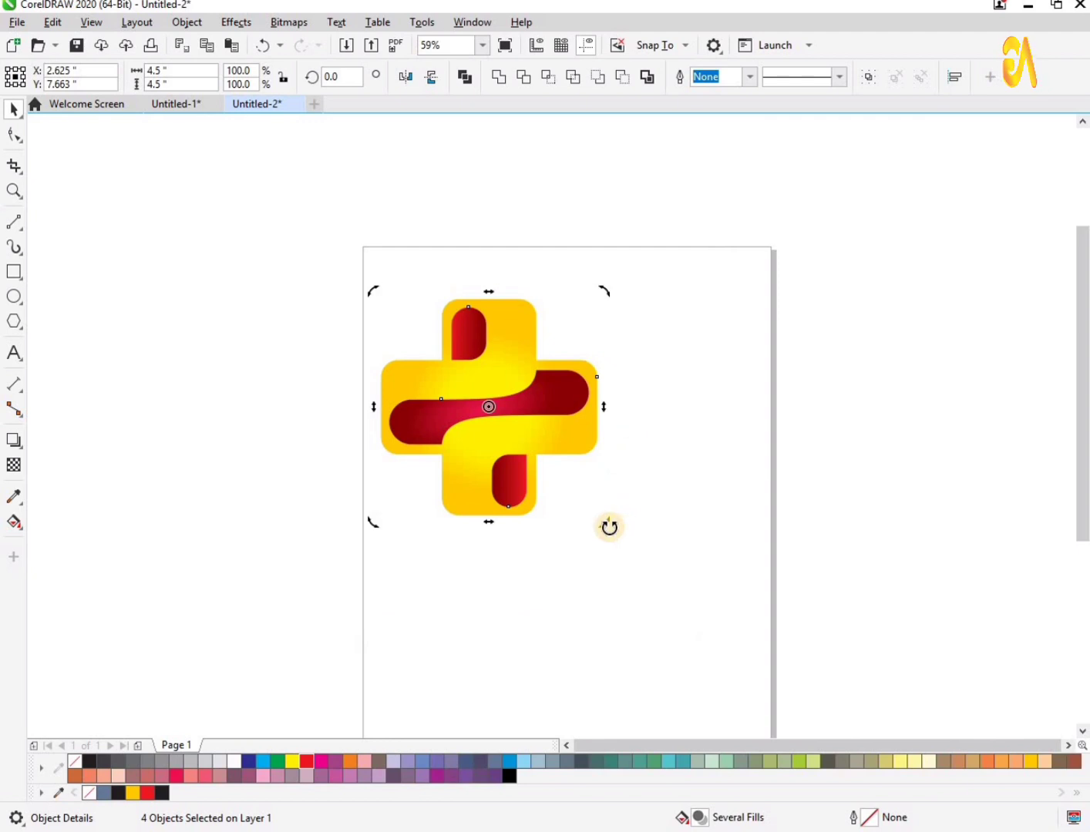
pyautogui.moveTo(601, 523); pyautogui.dragTo(707, 447)
pyautogui.press('z')
pyautogui.moveTo(207, 224)
pyautogui.mouseDown()
pyautogui.moveTo(835, 594)
pyautogui.moveTo(825, 585)
pyautogui.mouseUp()
pyautogui.scroll(2, 742, 532)
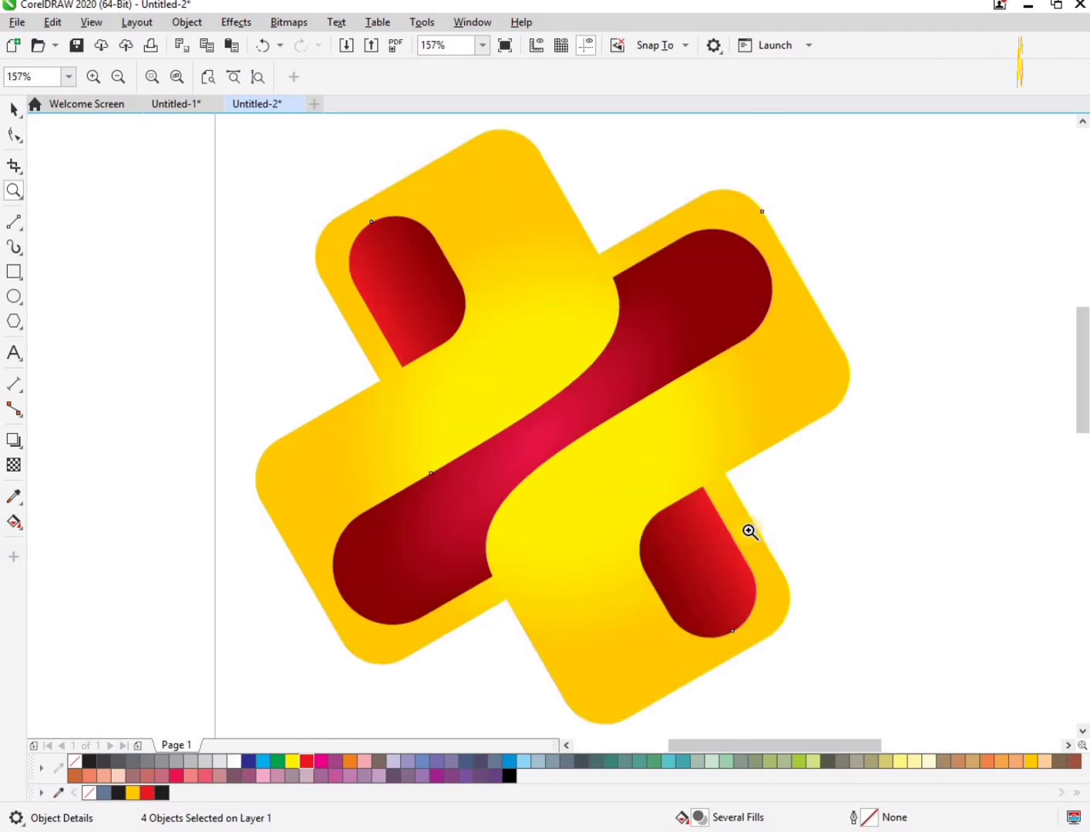
pyautogui.hotkey('ctrl', 'z')
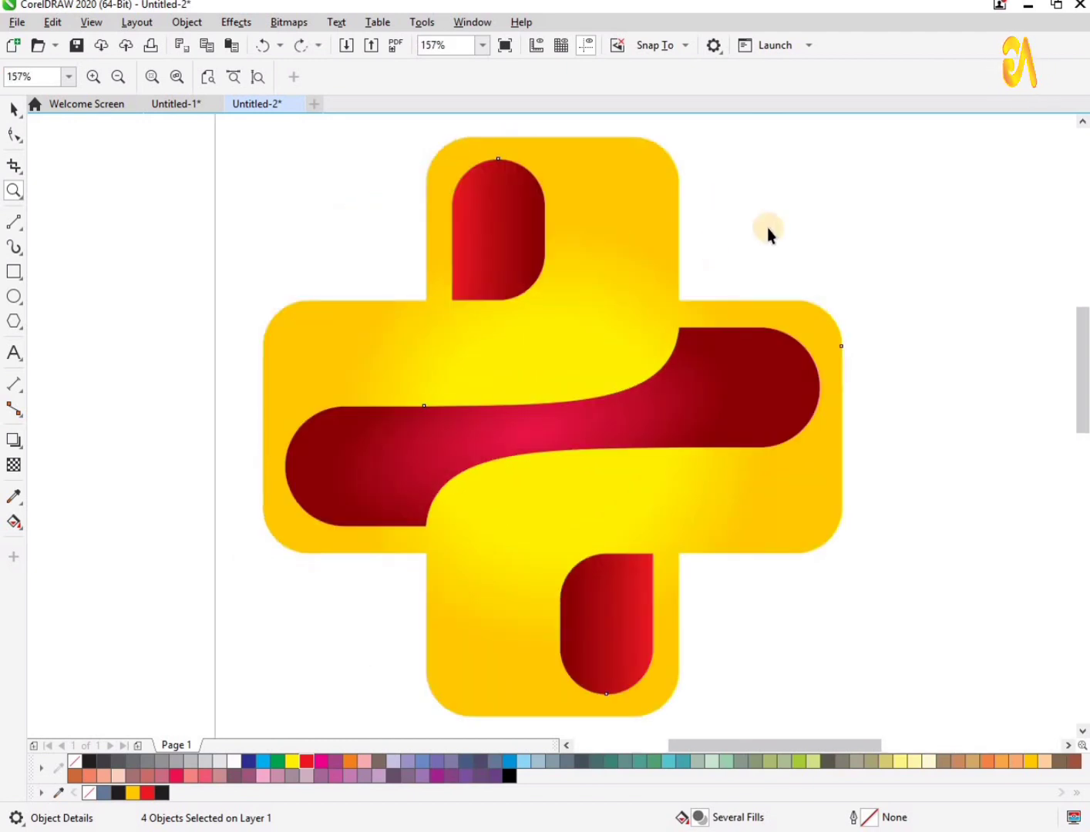
# - Widen the upper red tab rightward to about 0.79 inches and repeat the same stretch on the lower red tab
pyautogui.press('space')
pyautogui.press('Escape')
pyautogui.click(546, 230)
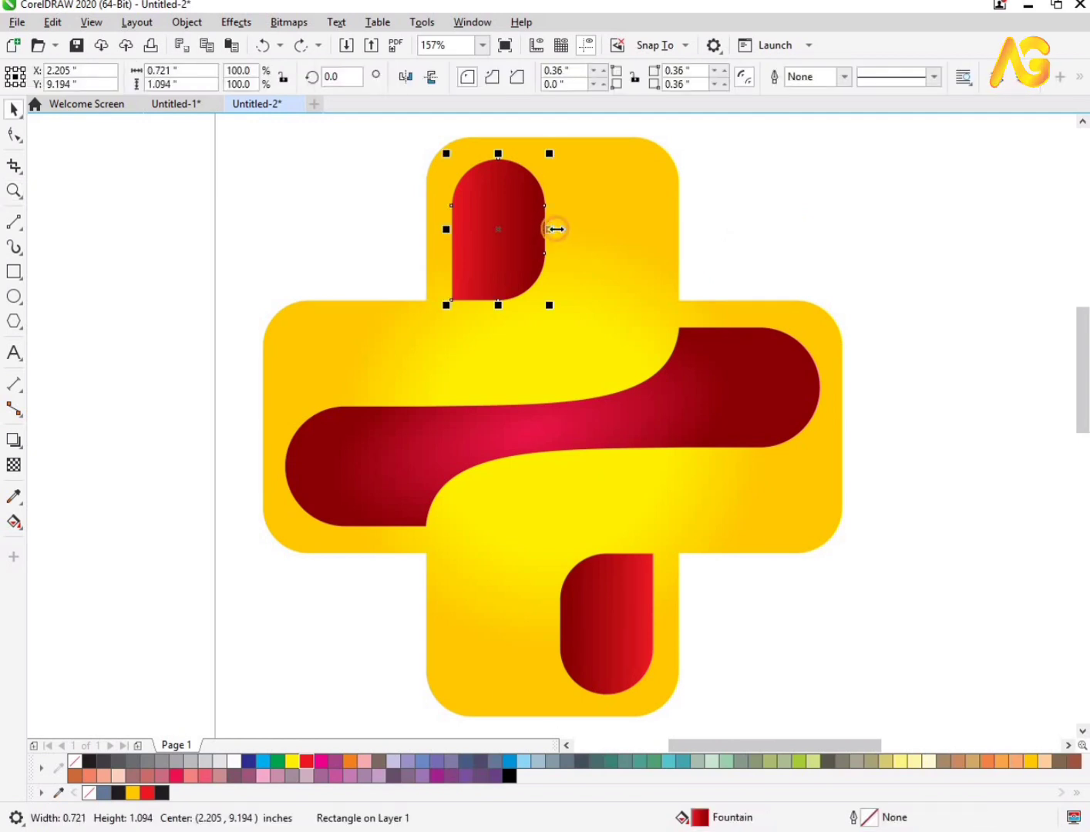
pyautogui.moveTo(556, 229); pyautogui.dragTo(563, 229)
pyautogui.click(625, 622)
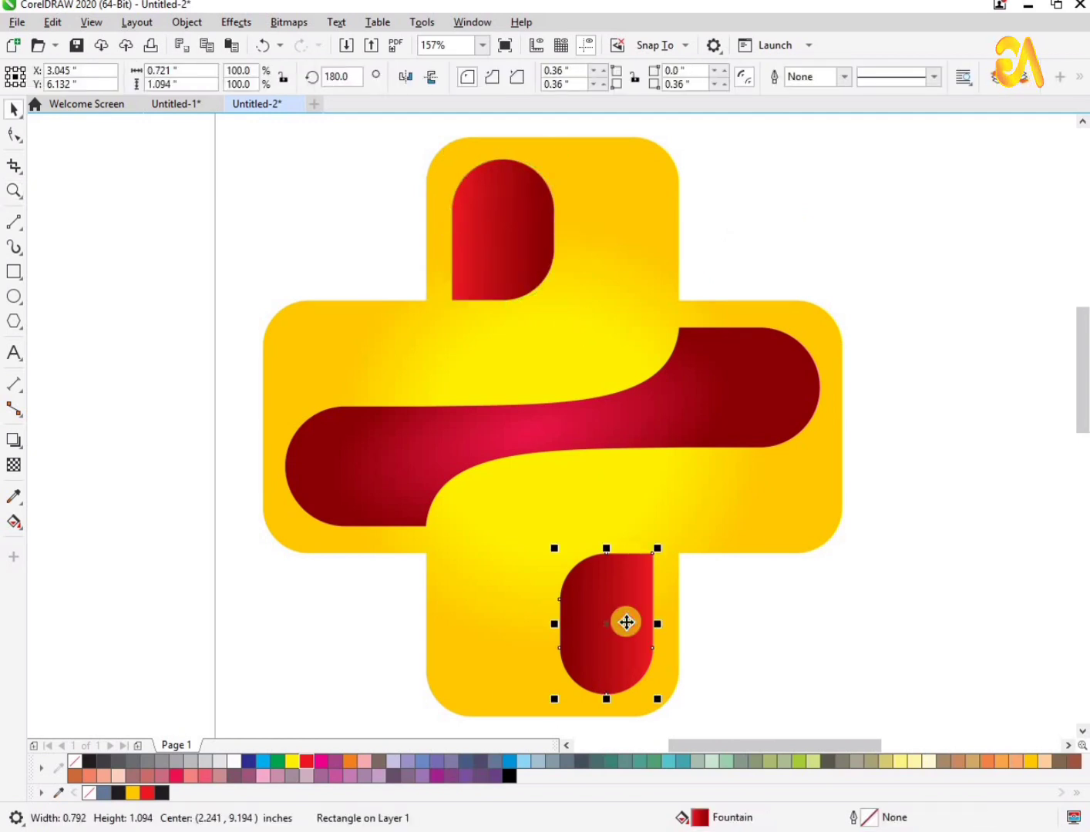
pyautogui.hotkey('ctrl', 'r')
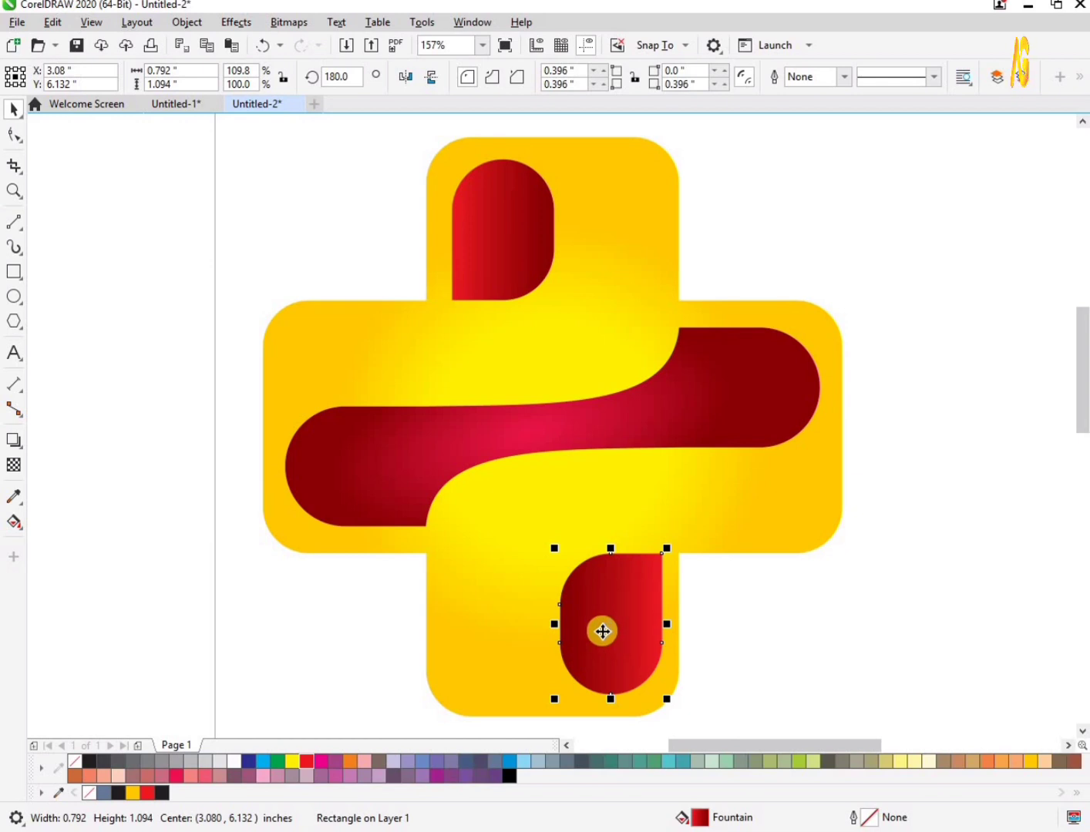
# - Group the upper and lower red tabs, centre the group horizontally on the yellow cross, and deselect everything
pyautogui.click(467, 250)
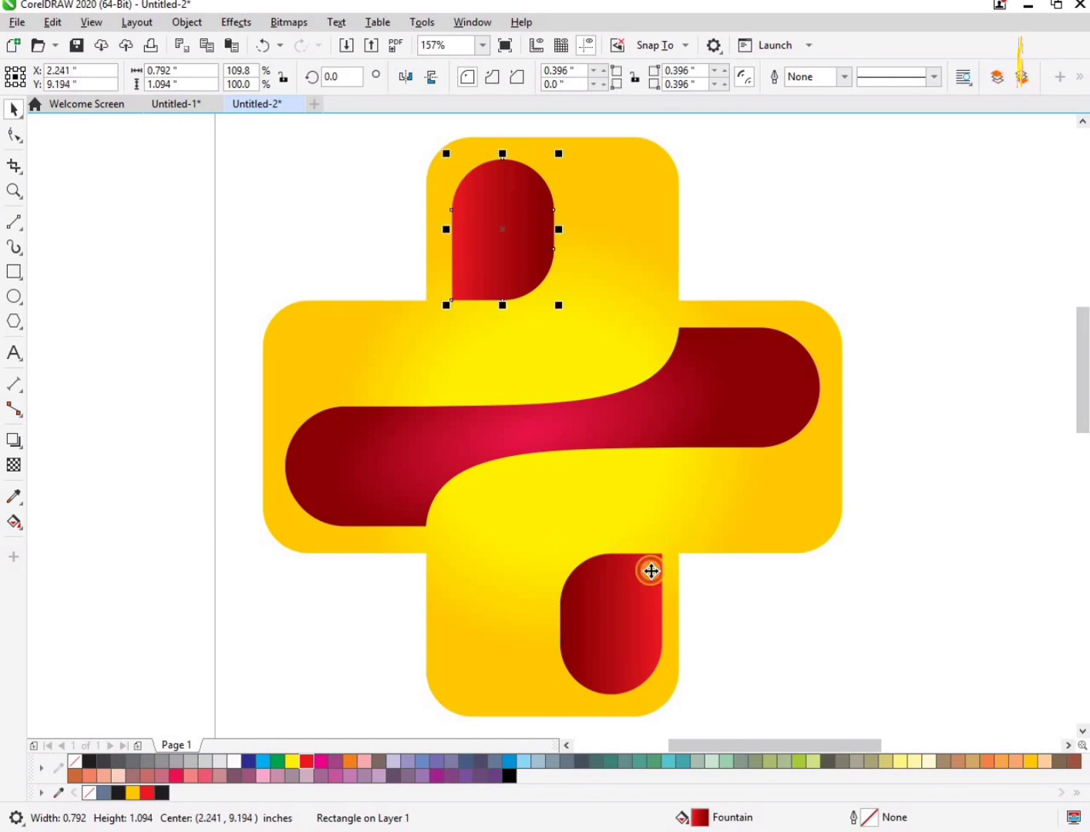
pyautogui.keyDown('shift'); pyautogui.click(651, 571); pyautogui.keyUp('shift')
pyautogui.press('Escape')
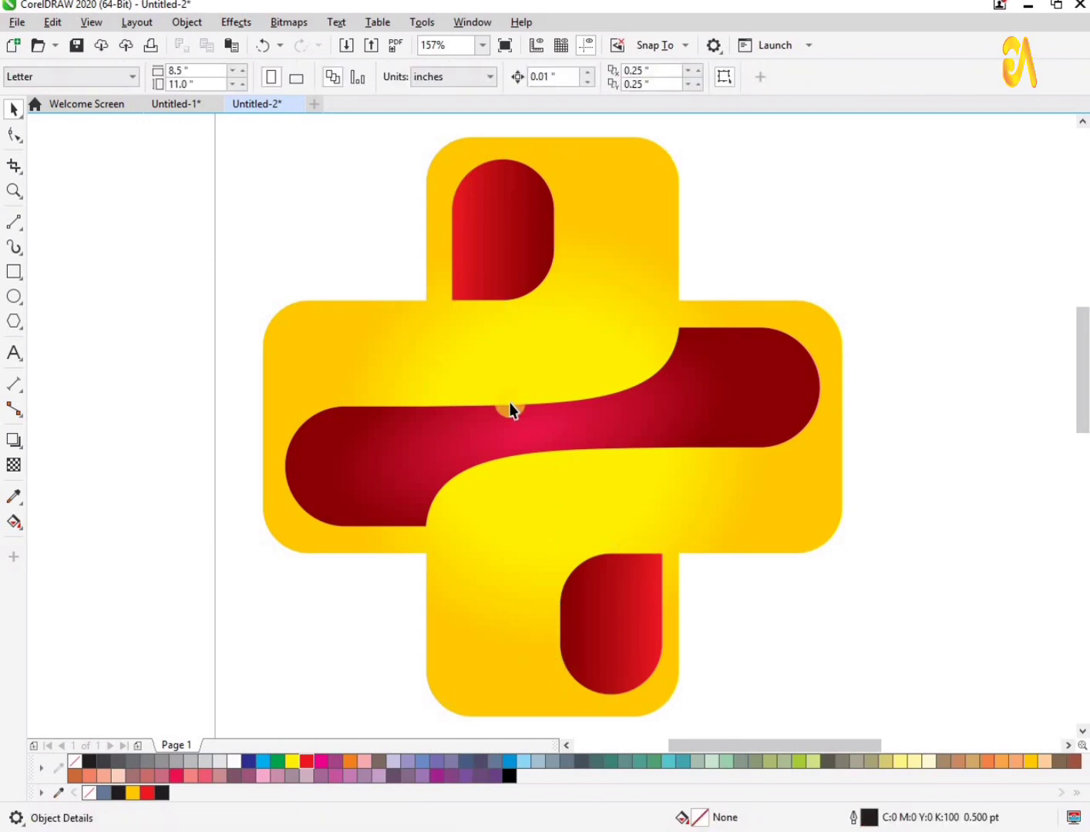
pyautogui.click(475, 296)
pyautogui.keyDown('shift'); pyautogui.click(295, 379); pyautogui.keyUp('shift')
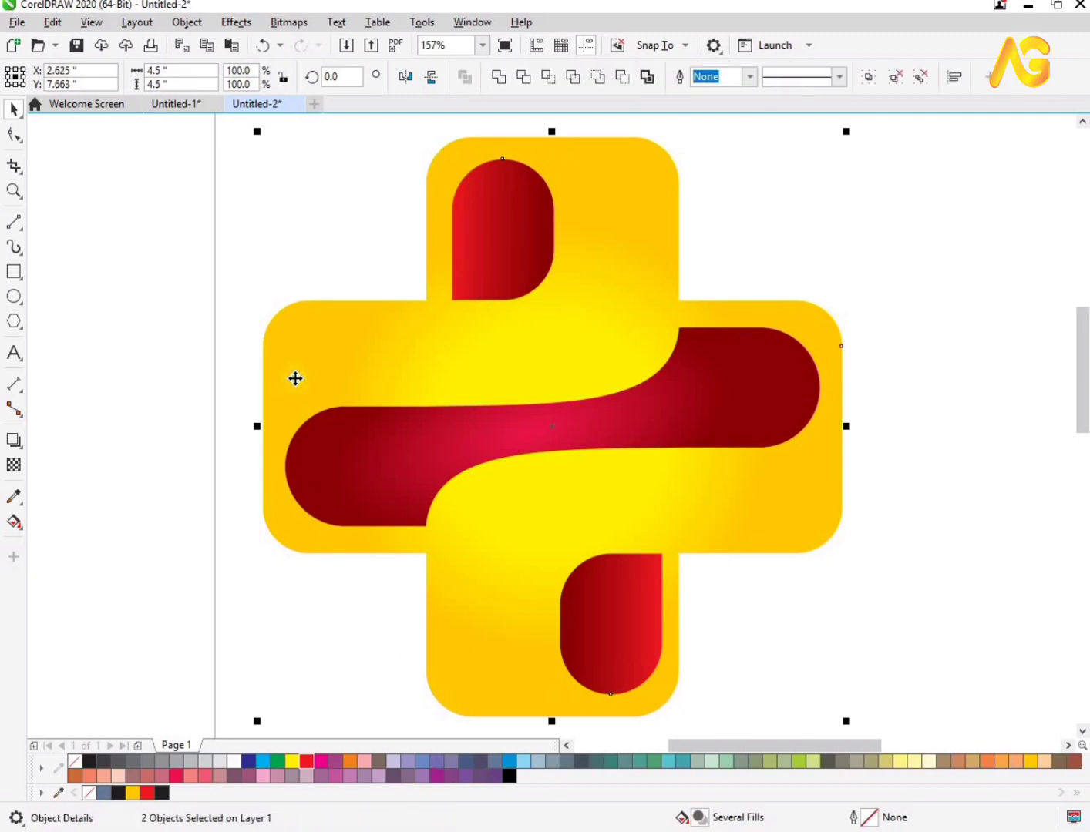
pyautogui.press('c')
pyautogui.press('Escape')
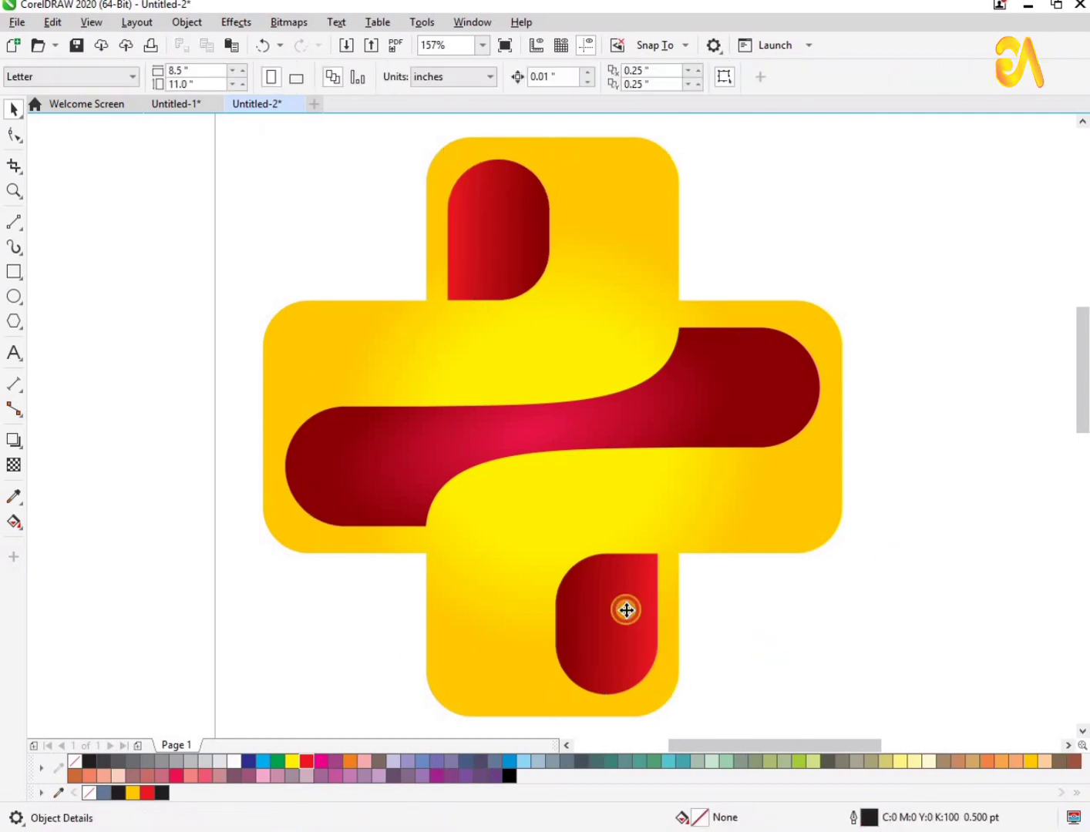
# - Select the cross together with the grouped red tabs and rotate the whole design 30 degrees counterclockwise
pyautogui.moveTo(625, 610); pyautogui.dragTo(683, 597)
pyautogui.hotkey('ctrl', 'z')
pyautogui.keyDown('shift'); pyautogui.click(768, 508); pyautogui.keyUp('shift')
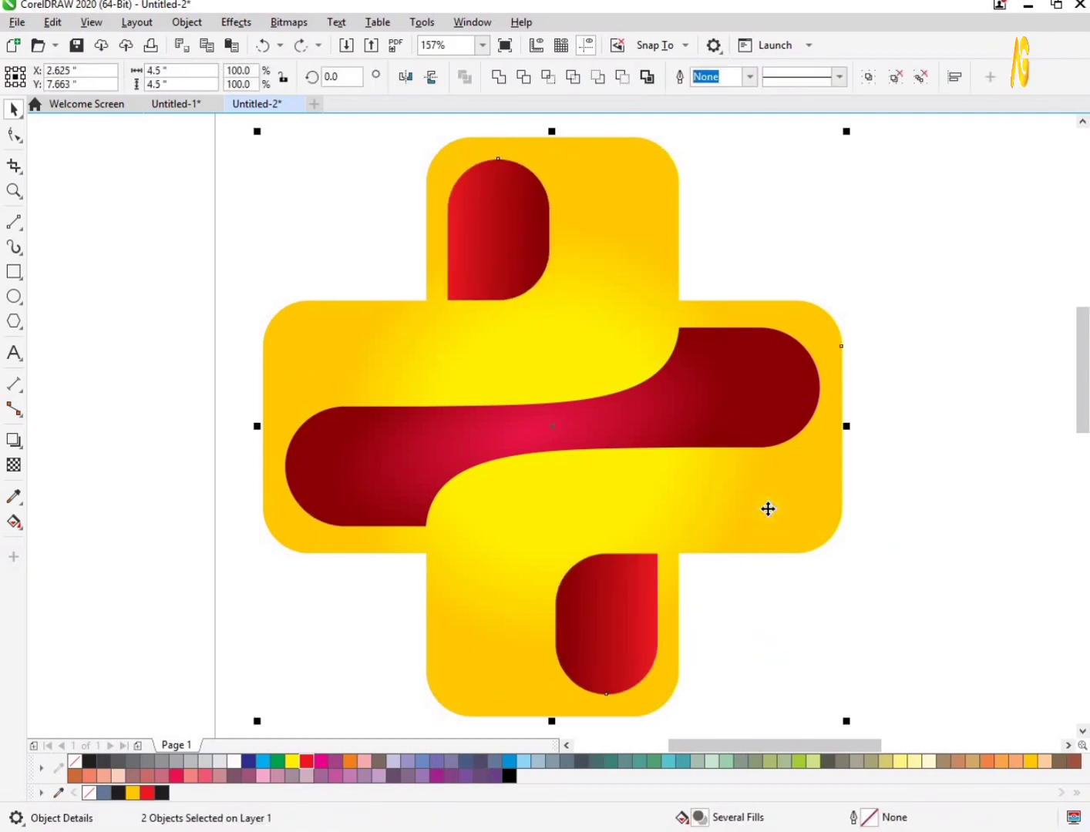
pyautogui.click(783, 569)
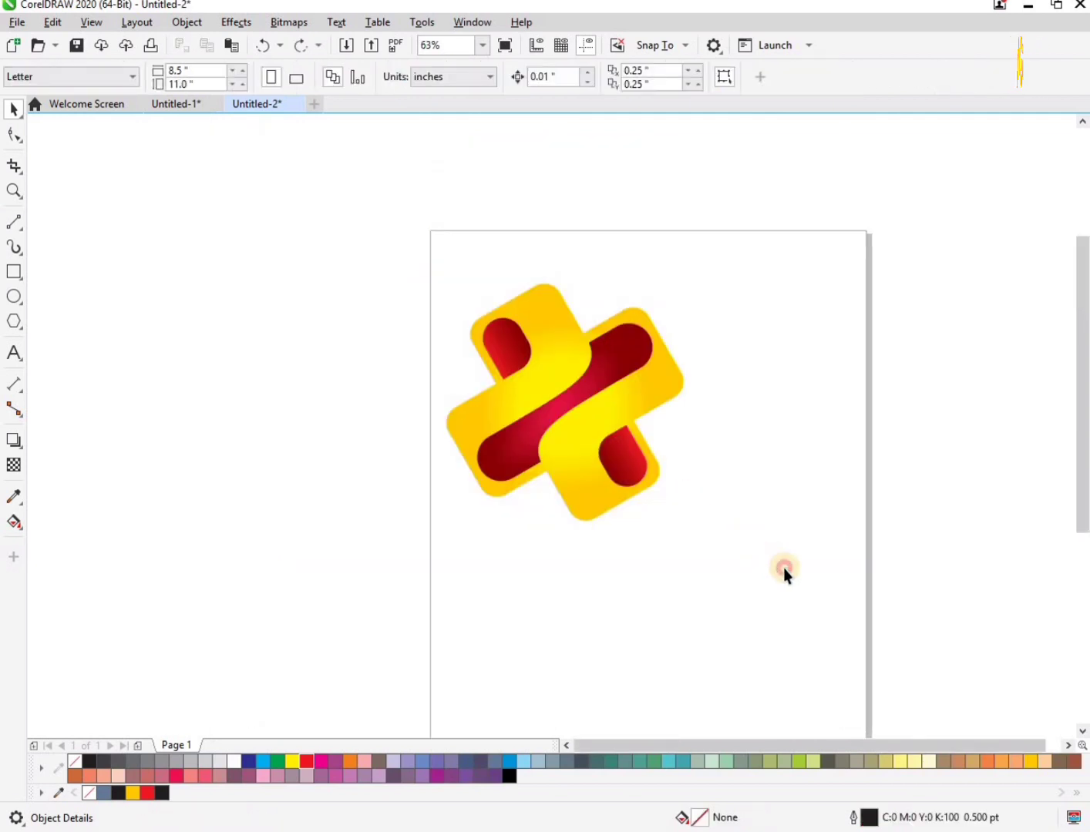
# - Duplicate the rotated cross about 4.83 inches to its right and again about 4.65 inches to its left
pyautogui.moveTo(544, 370); pyautogui.dragTo(790, 377)
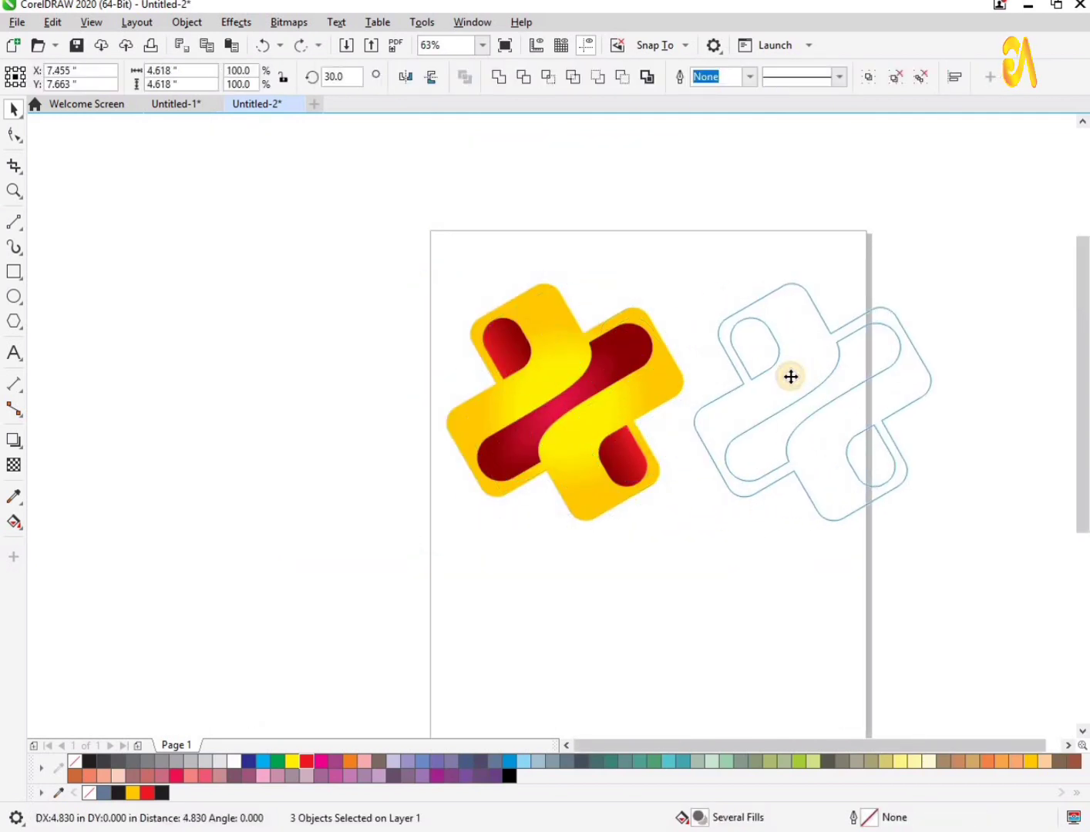
pyautogui.rightClick(791, 376)
pyautogui.click(351, 394)
pyautogui.moveTo(351, 394); pyautogui.dragTo(305, 394)
pyautogui.rightClick(305, 394)
# - Recolour the right copy's cross with a green gradient, and the left copy with a red gradient cross and green gradient band and tabs
pyautogui.press('z')
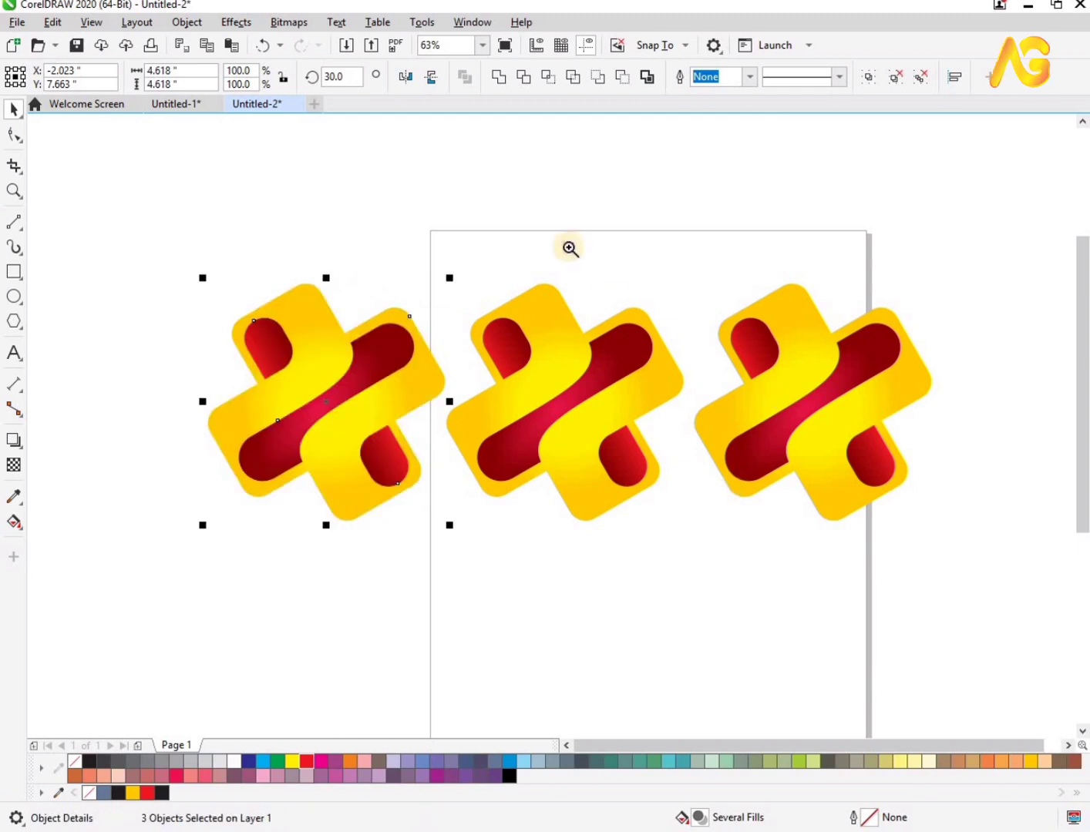
pyautogui.moveTo(568, 247); pyautogui.dragTo(1054, 590)
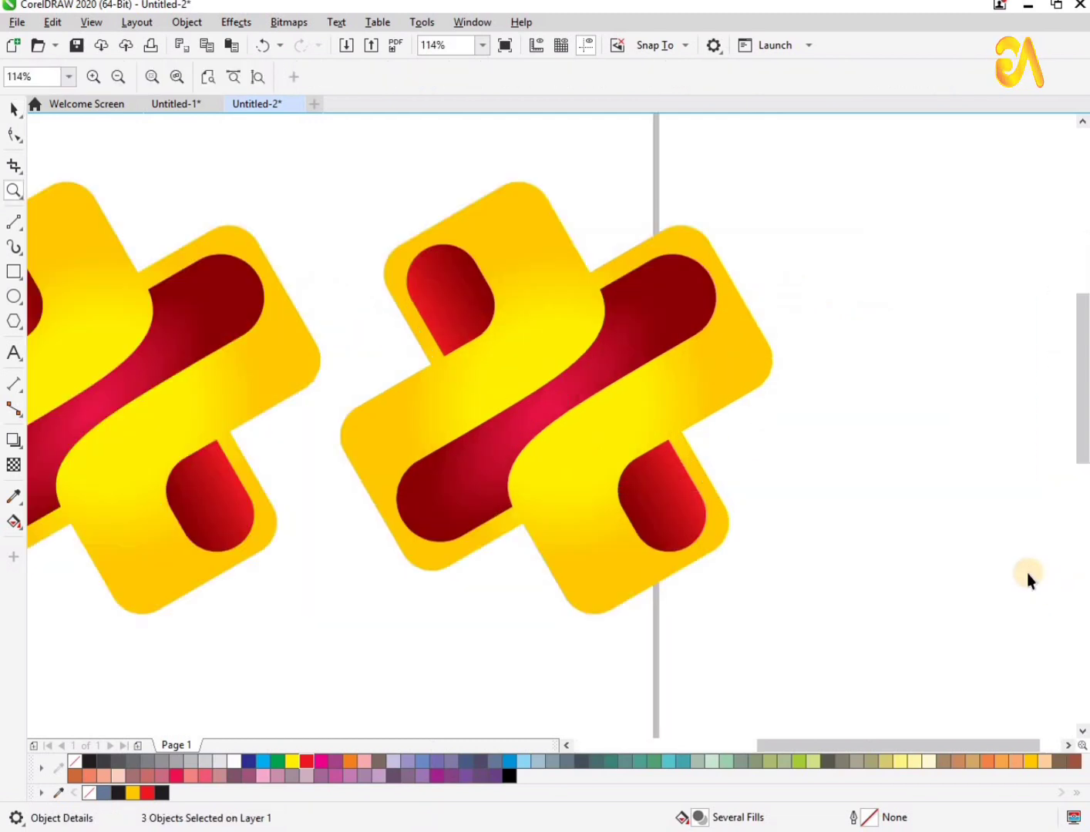
pyautogui.scroll(-2, 1026, 573)
pyautogui.press('F2')
pyautogui.moveTo(552, 331); pyautogui.dragTo(936, 664)
pyautogui.click(829, 504)
pyautogui.scroll(-1, 649, 427)
pyautogui.hotkey('ctrl', 'z')
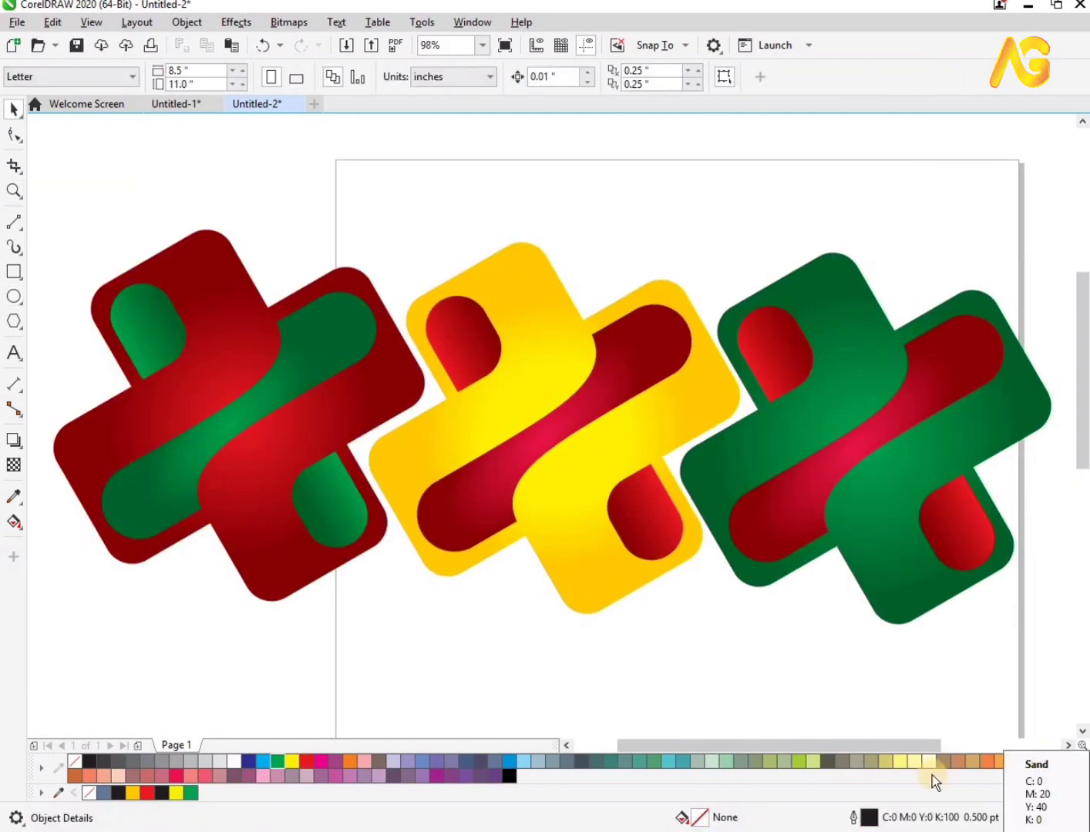
# - Group each cross's parts and move the red and green copies outward, away from the yellow cross
pyautogui.press('F3')
pyautogui.press('F3')
pyautogui.press('F2')
pyautogui.moveTo(299, 340); pyautogui.dragTo(746, 562)
pyautogui.moveTo(419, 407); pyautogui.dragTo(390, 404)
pyautogui.moveTo(766, 395); pyautogui.dragTo(878, 401)
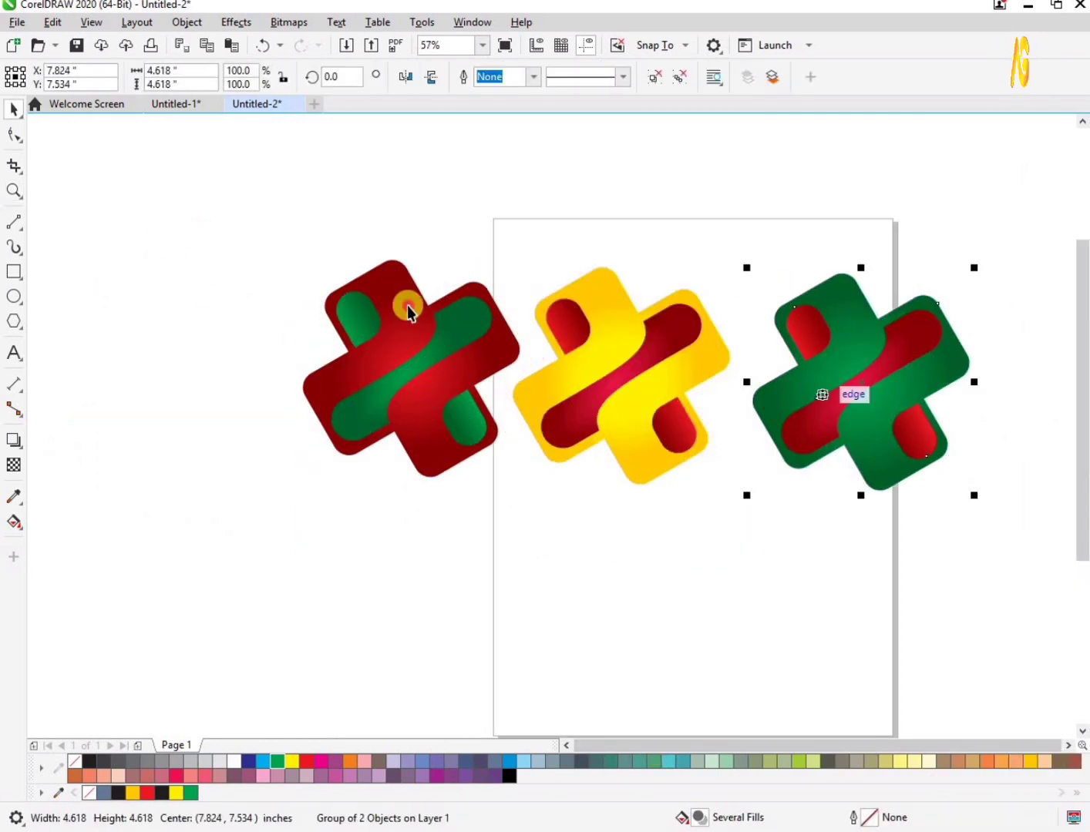
# - Select all three crosses, align their centres in one horizontal row and distribute them evenly across it
pyautogui.moveTo(183, 232); pyautogui.dragTo(1084, 656)
pyautogui.press('c')
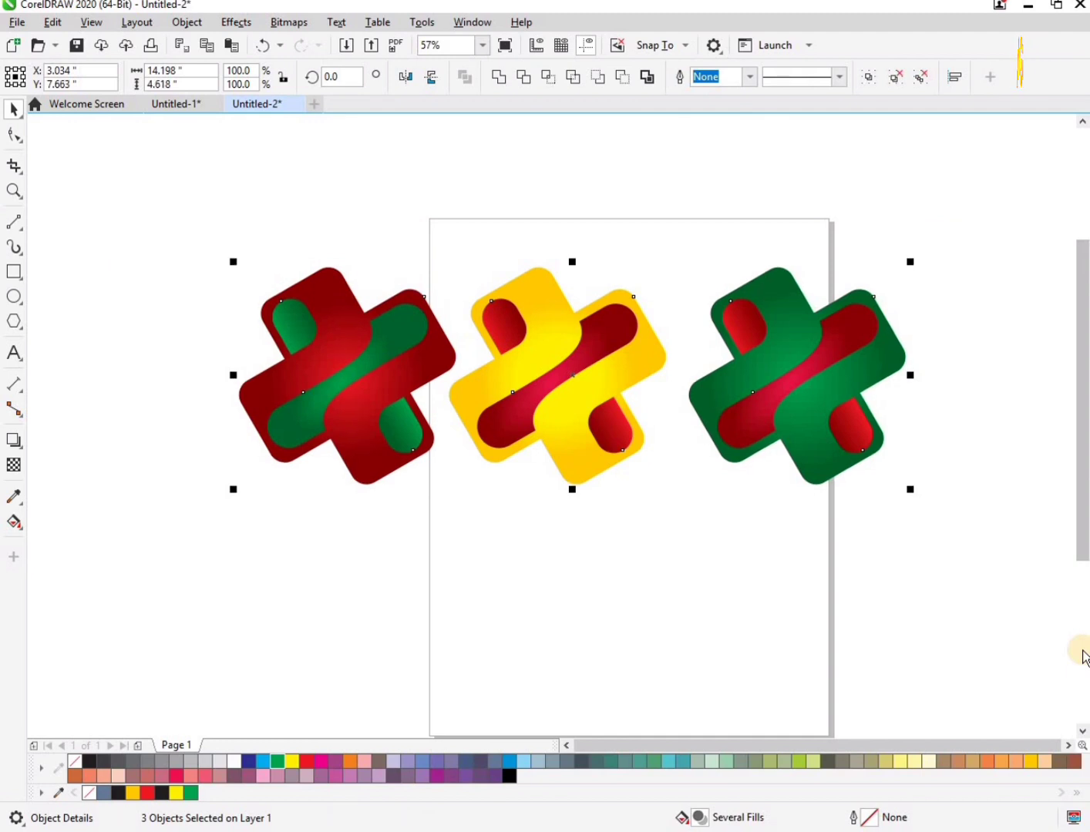
pyautogui.hotkey('shift', 'e')
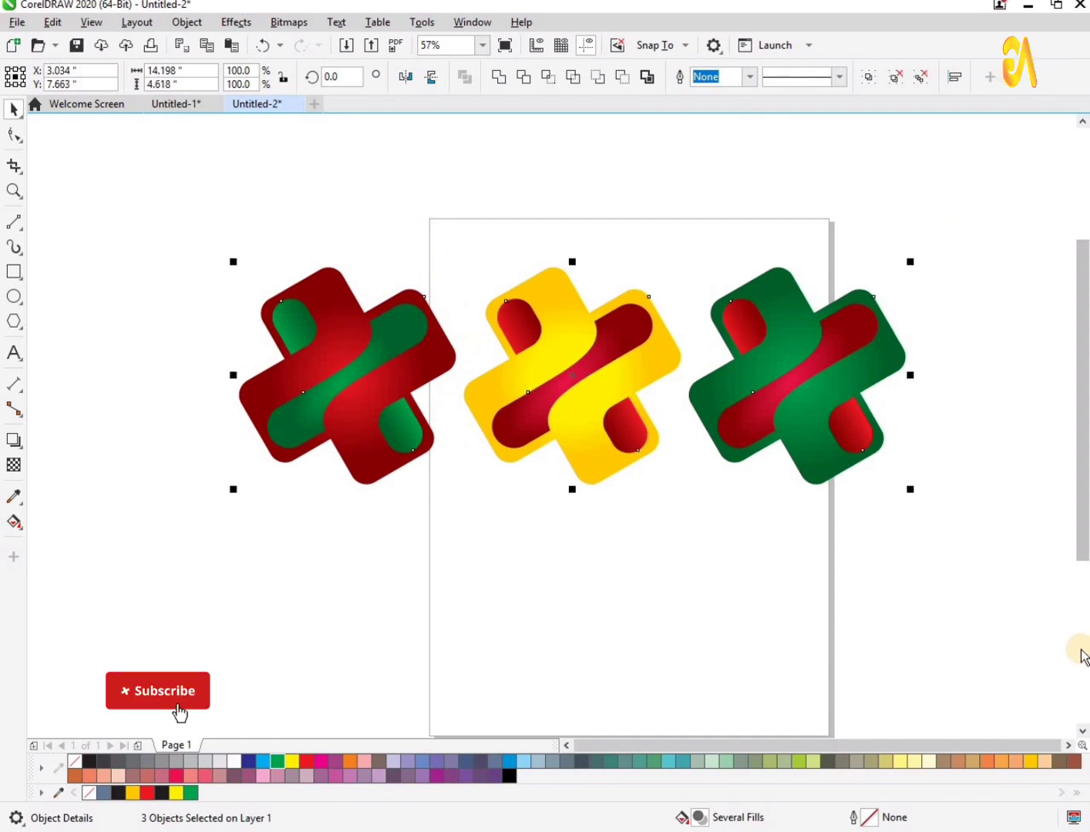
pyautogui.hotkey('shift', 'F2')
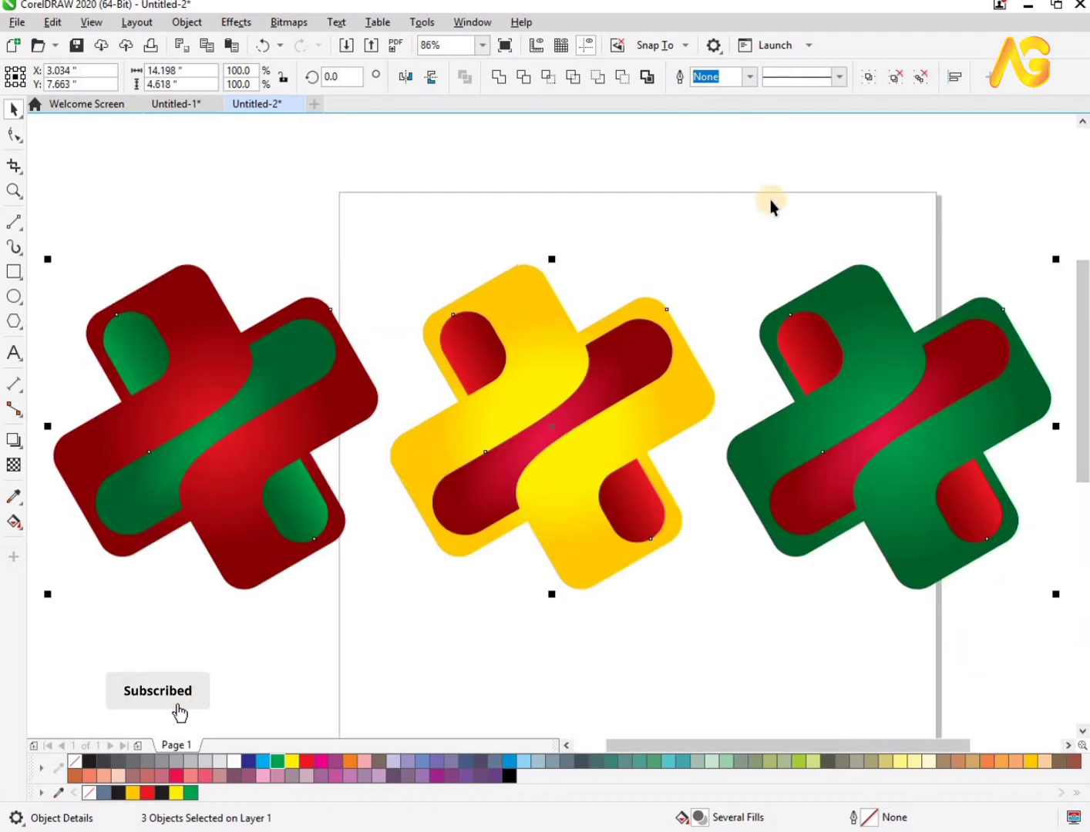